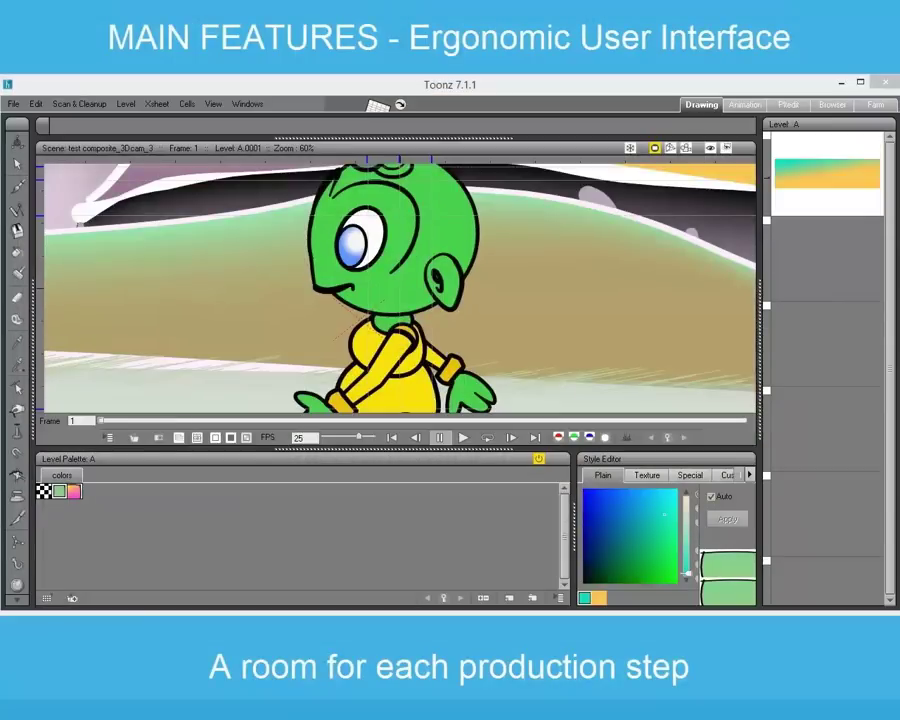
# Step: View the Animation and Pltedit rooms and add a new empty room
pyautogui.click(741, 105)
pyautogui.click(788, 105)
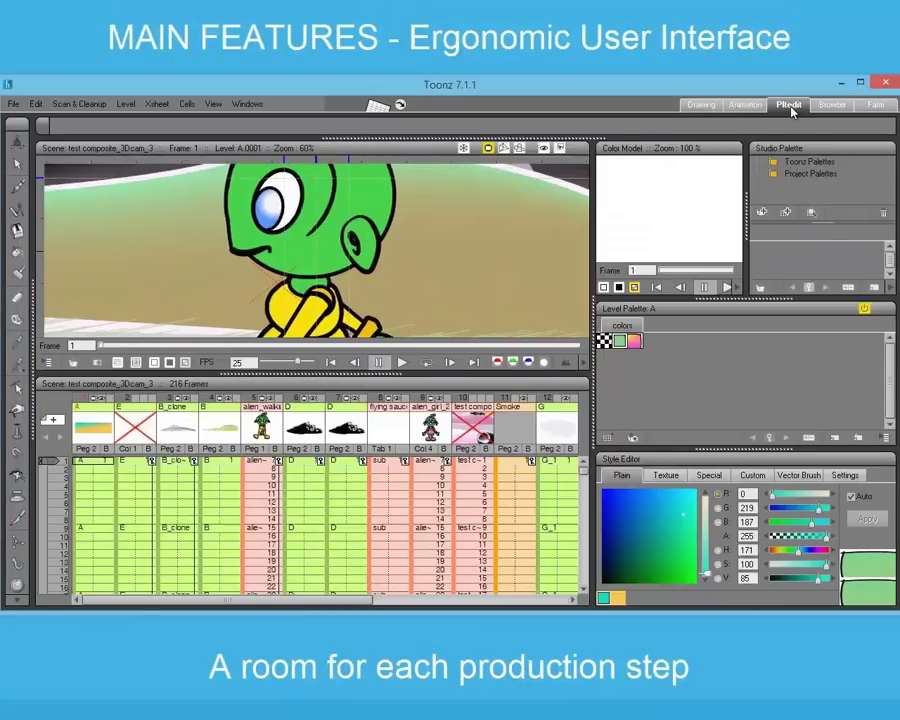
pyautogui.rightClick(668, 106)
pyautogui.click(672, 114)
# Step: Add an Xsheet pane to the new room and dock the vertical toolbar along its side
pyautogui.click(247, 104)
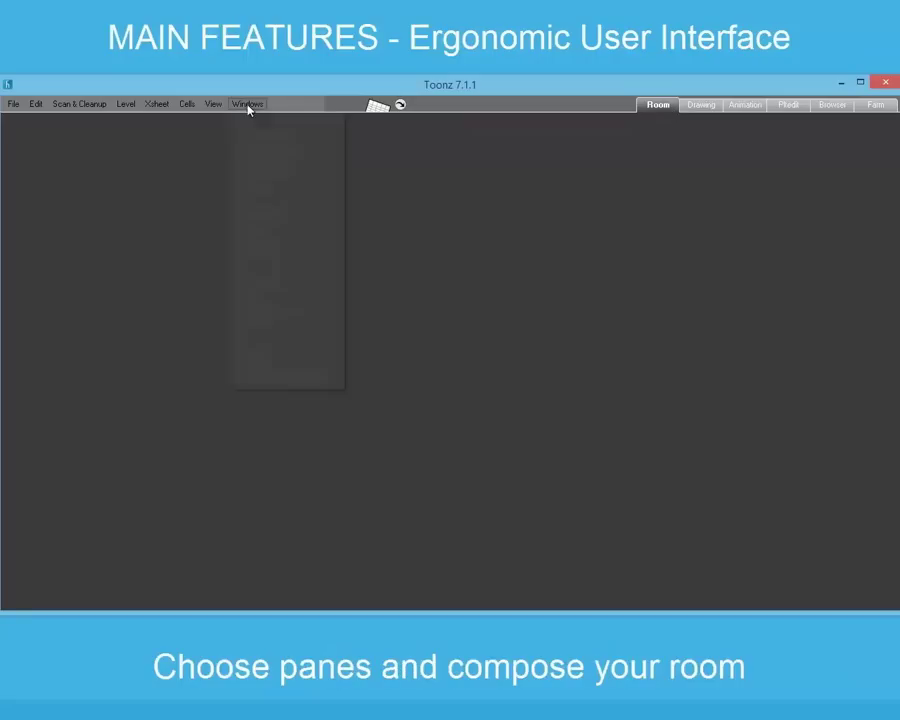
pyautogui.click(258, 359)
pyautogui.click(246, 106)
pyautogui.moveTo(288, 228); pyautogui.dragTo(22, 193)
pyautogui.click(258, 321)
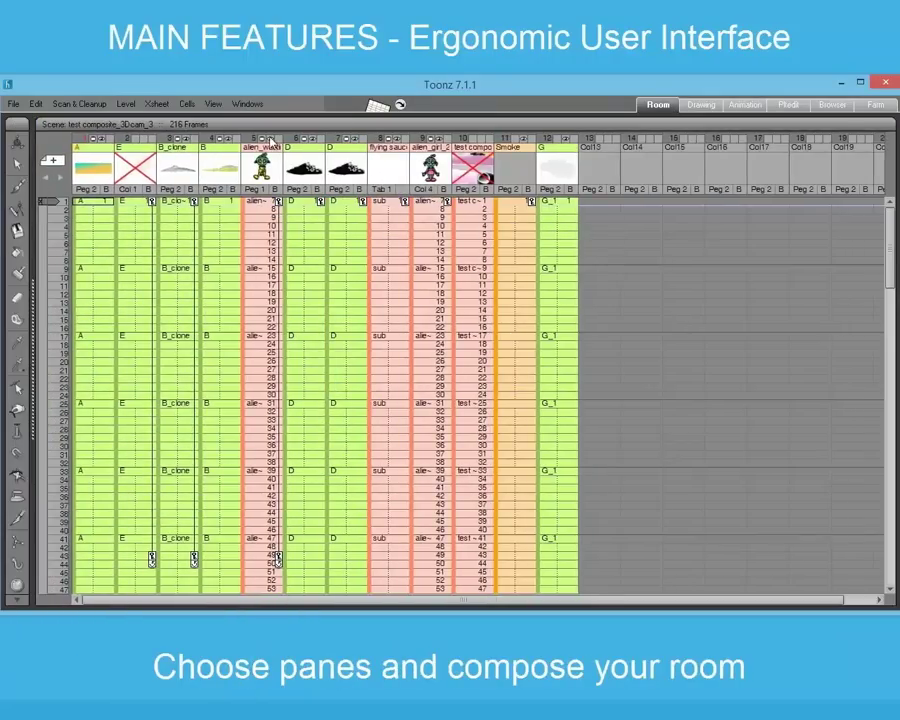
# Step: Add one more pane to the new room and dock it above the Xsheet
pyautogui.click(247, 104)
pyautogui.click(305, 339)
pyautogui.moveTo(250, 232); pyautogui.dragTo(120, 125)
# Step: Switch to the Animation room and delete the custom room named Room
pyautogui.click(746, 108)
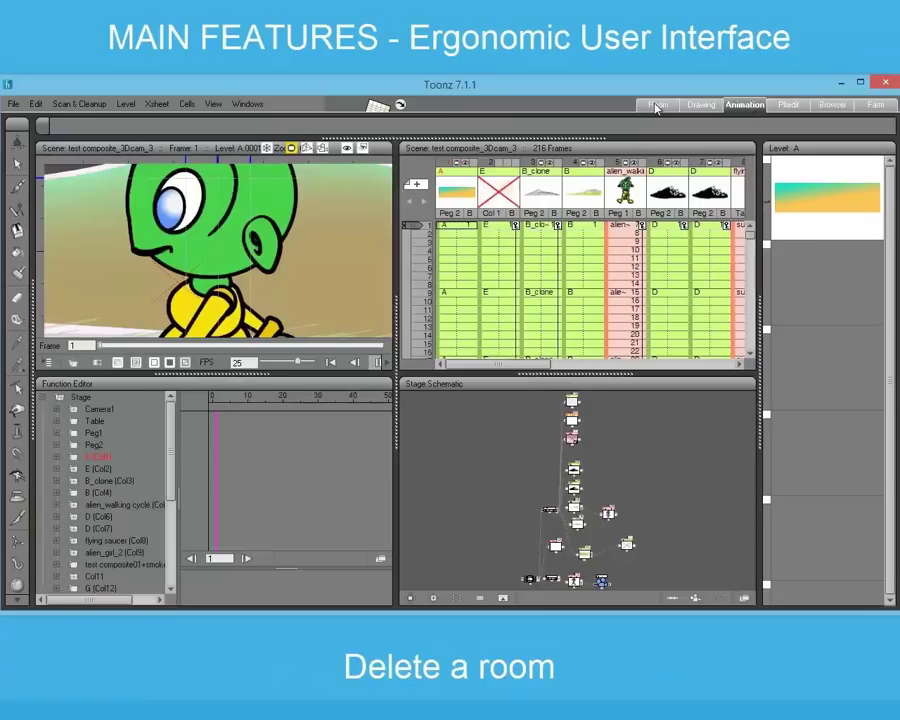
pyautogui.rightClick(658, 106)
pyautogui.click(676, 124)
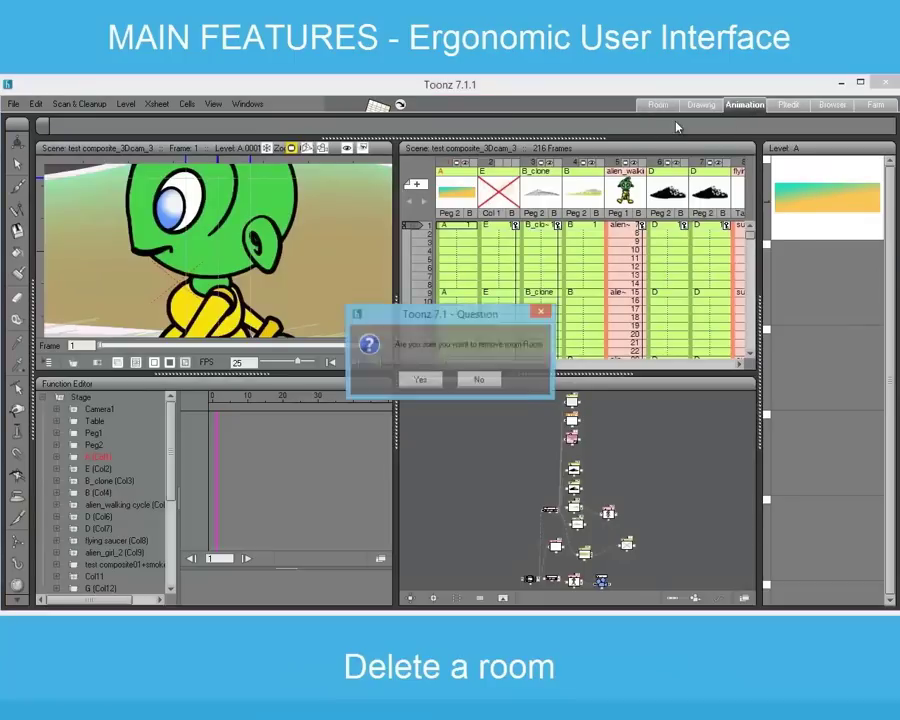
pyautogui.click(421, 379)
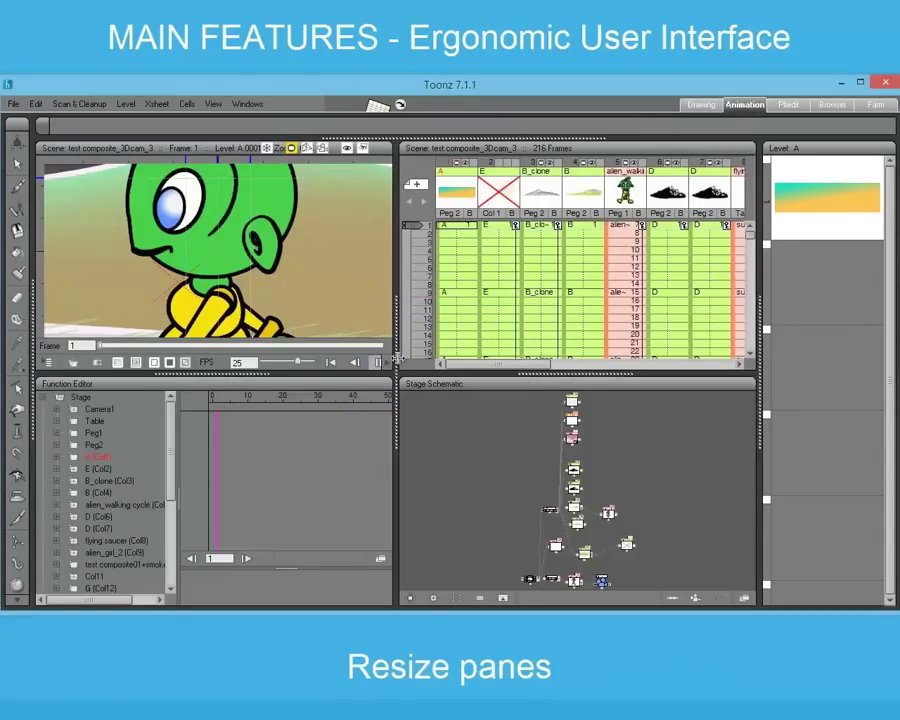
# Step: Widen the viewer pane in the Animation room and toggle it to full screen and back
pyautogui.moveTo(412, 362); pyautogui.dragTo(551, 362)
pyautogui.doubleClick(350, 155)
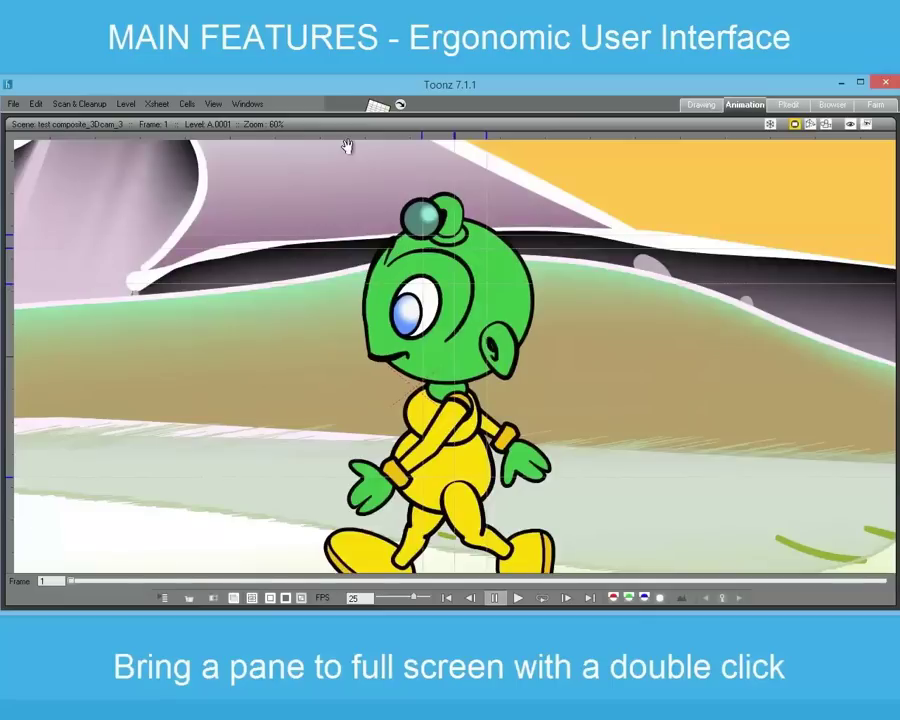
pyautogui.doubleClick(391, 128)
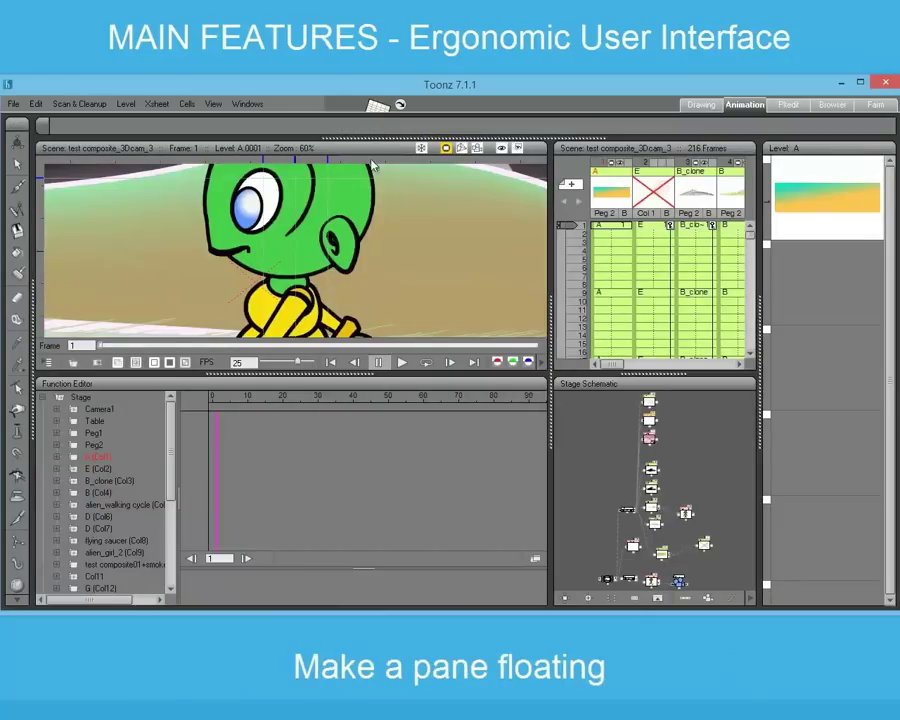
# Step: Pull the Function Editor out of the room layout as a floating pane
pyautogui.moveTo(340, 388); pyautogui.dragTo(650, 150)
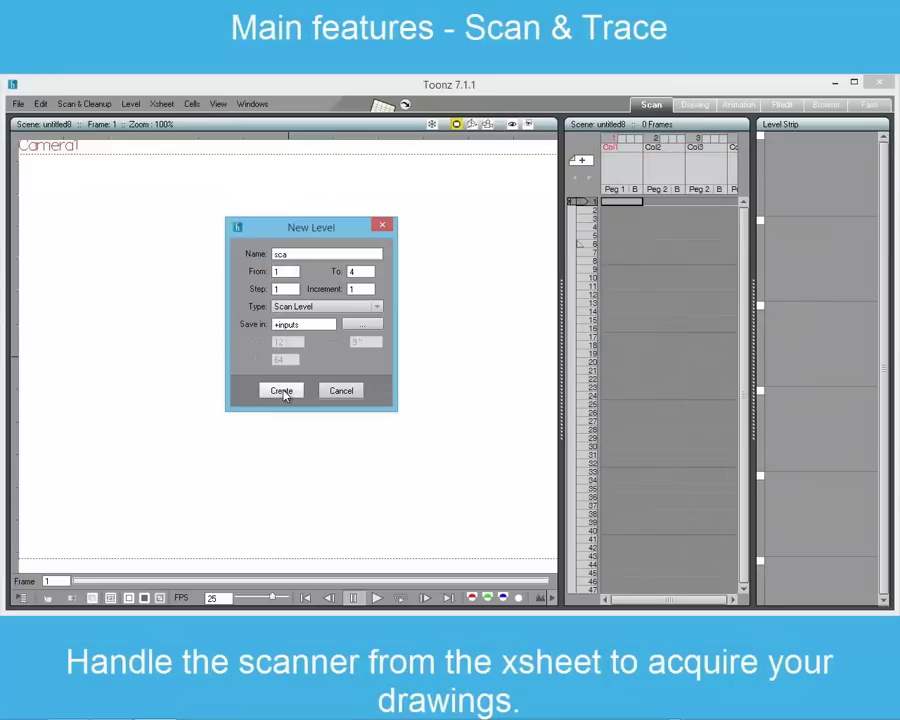
# Step: Create the scan level sca with frames 1 to 4 and set the scanner driver to Internal
pyautogui.click(280, 390)
pyautogui.click(90, 104)
pyautogui.click(97, 118)
pyautogui.click(486, 337)
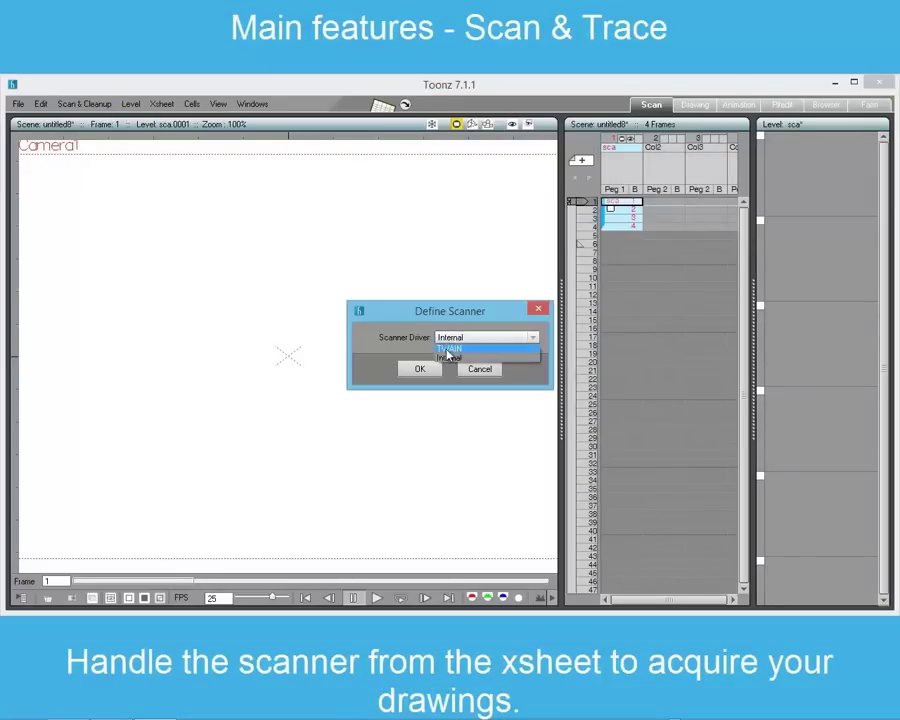
pyautogui.click(506, 354)
pyautogui.click(420, 368)
# Step: Configure scanning with 12 field animation paper 10.5" x 12.5", Graytones mode and Paper Feeder enabled
pyautogui.click(100, 104)
pyautogui.click(94, 131)
pyautogui.click(327, 268)
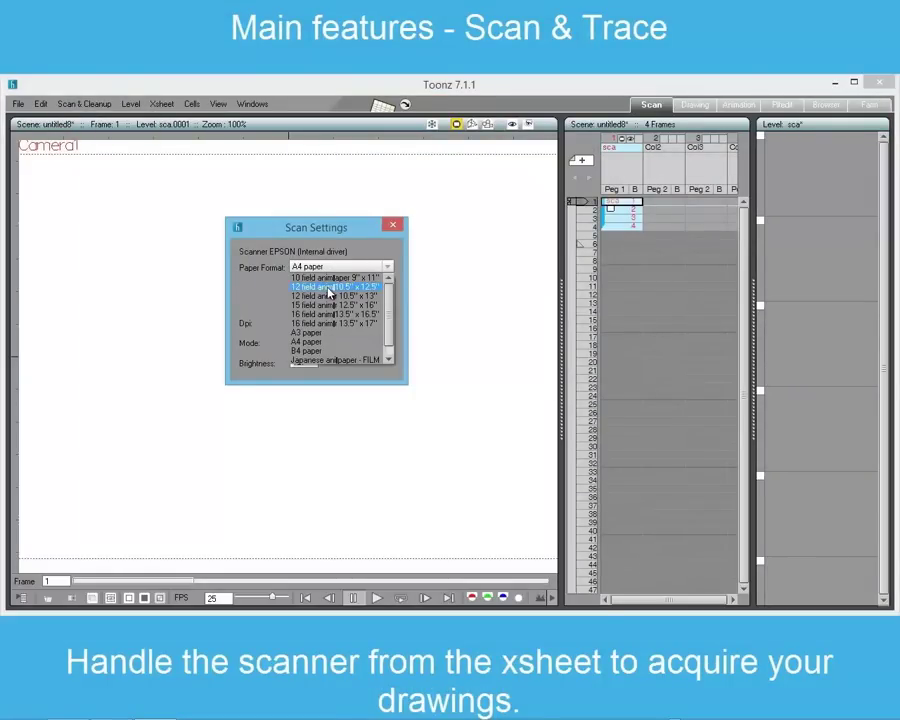
pyautogui.click(330, 292)
pyautogui.click(344, 341)
pyautogui.click(344, 341)
pyautogui.click(293, 301)
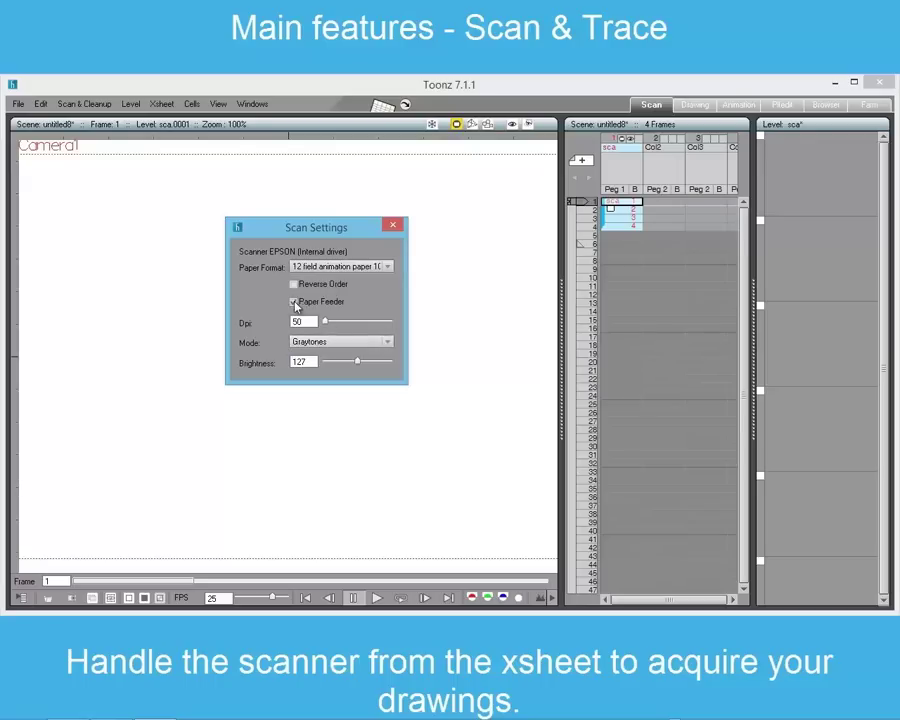
# Step: Set the scan resolution to 150 dpi and scan the drawings into the sca level
pyautogui.doubleClick(298, 322)
pyautogui.write('150')
pyautogui.click(392, 225)
pyautogui.click(84, 103)
pyautogui.click(80, 146)
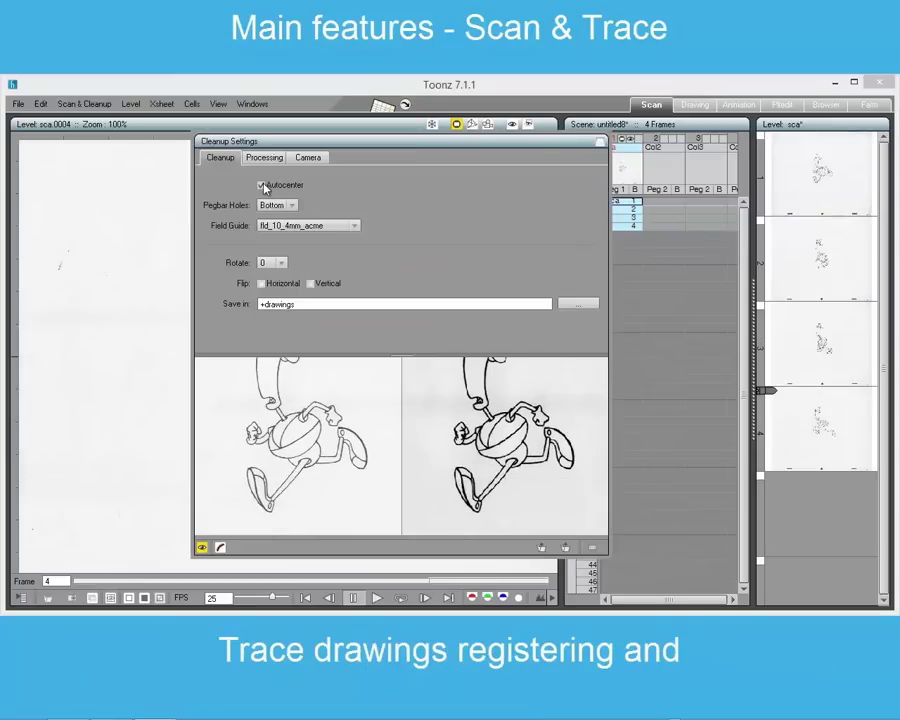
# Step: Enable Autocenter for the cleanup and turn on the color-coded check of the processed drawing in the preview
pyautogui.click(261, 185)
pyautogui.click(220, 547)
pyautogui.scroll(4, 474, 422)
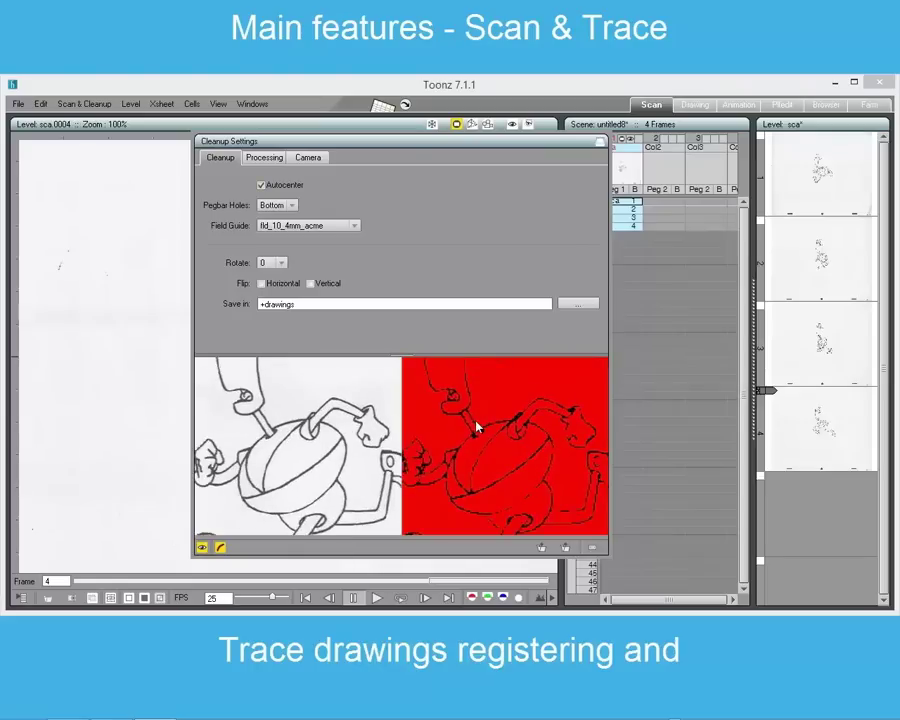
# Step: Set the cleanup line processing brightness to 10 and raise the contrast
pyautogui.click(265, 158)
pyautogui.moveTo(349, 314); pyautogui.dragTo(374, 315)
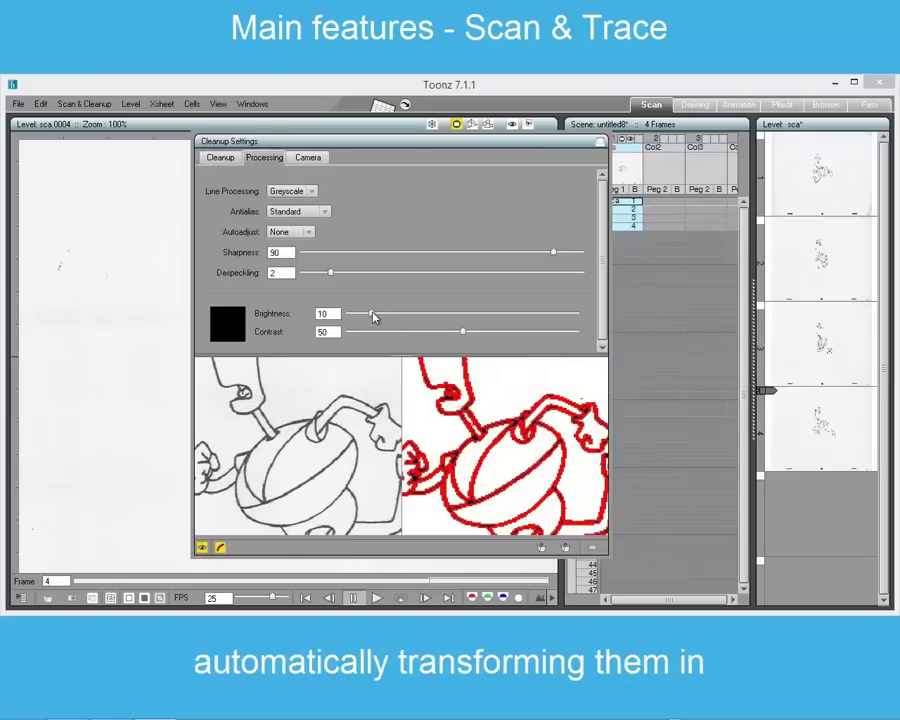
pyautogui.moveTo(462, 332); pyautogui.dragTo(496, 336)
pyautogui.scroll(-4, 474, 440)
# Step: Open the list of camera presets in the cleanup camera settings
pyautogui.click(308, 157)
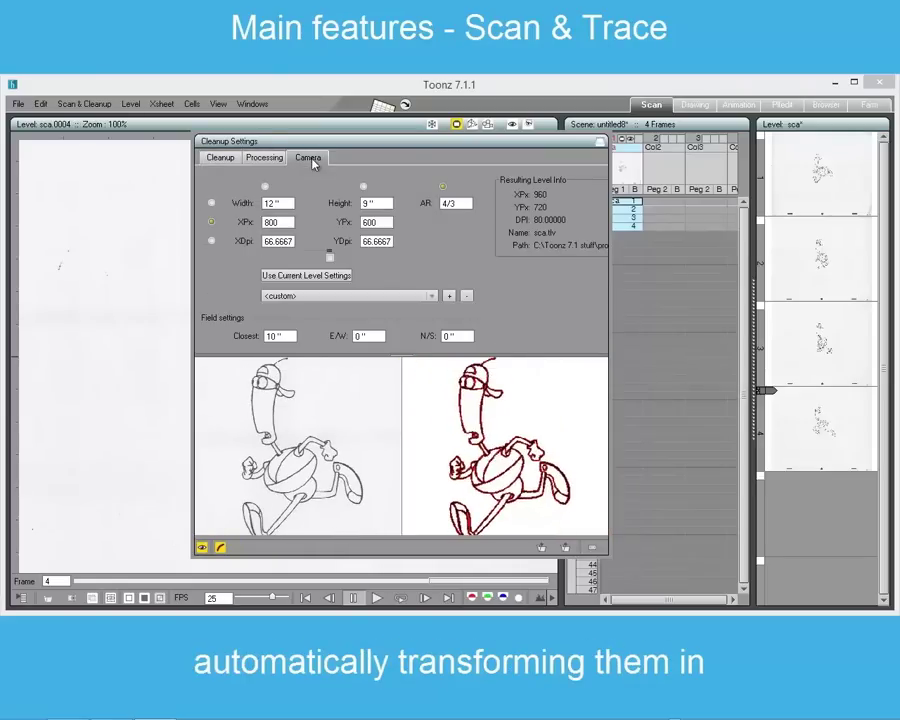
pyautogui.click(344, 296)
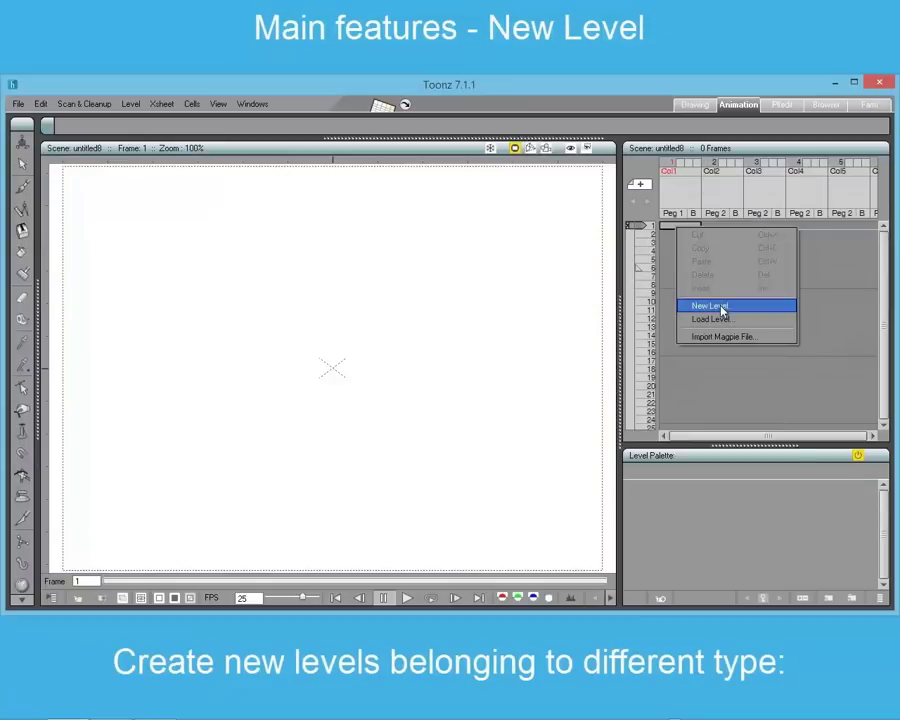
# Step: Create a Toonz Vector Level named tv, including its missing drawings folder, and draw a wavy diagonal brush stroke
pyautogui.click(683, 305)
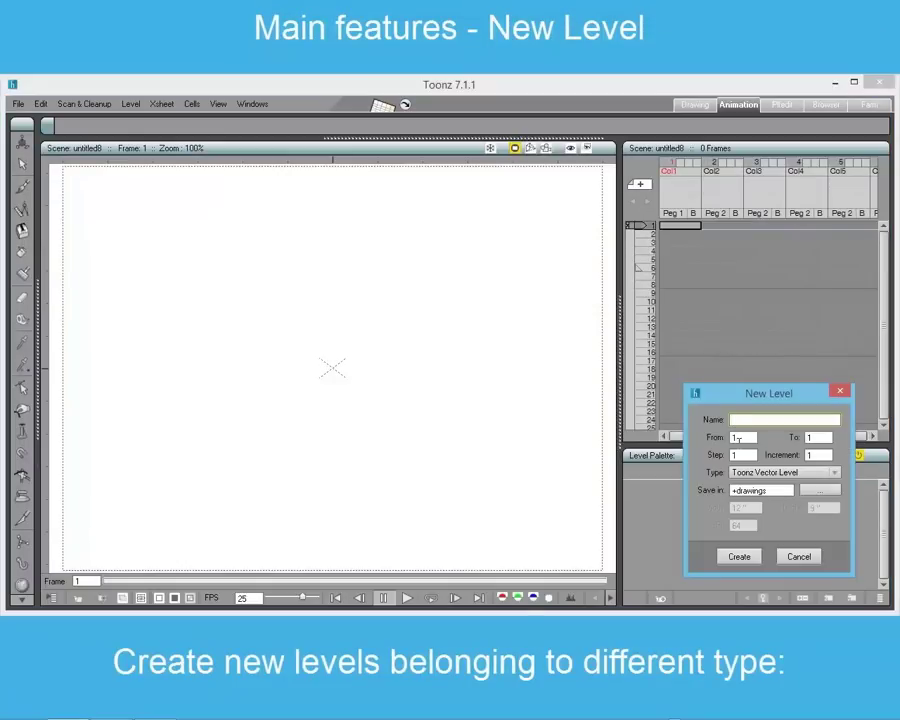
pyautogui.write('tv')
pyautogui.click(739, 556)
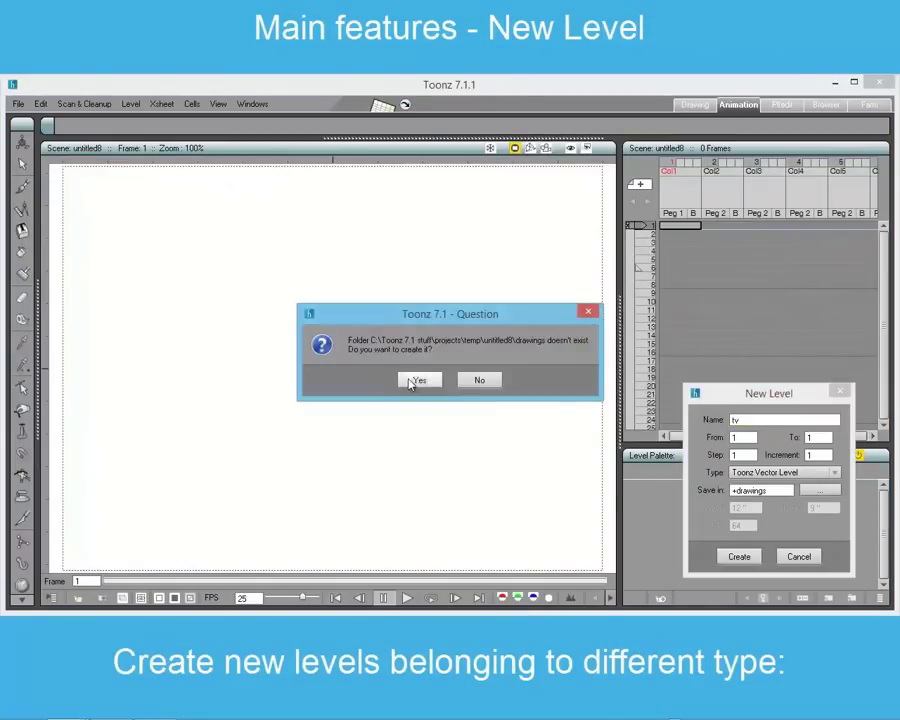
pyautogui.click(414, 378)
pyautogui.moveTo(131, 477); pyautogui.dragTo(446, 256)
# Step: Reshape the wavy vector stroke by moving its control points and open the black palette style for editing
pyautogui.press('c')
pyautogui.click(263, 391)
pyautogui.moveTo(263, 391); pyautogui.dragTo(238, 380)
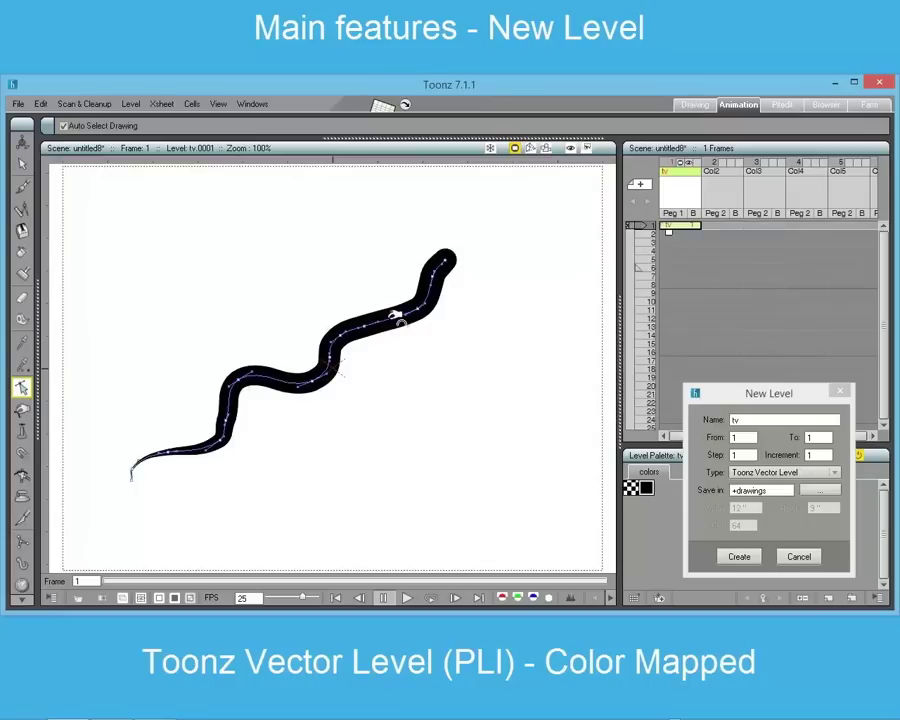
pyautogui.moveTo(393, 314)
pyautogui.mouseDown()
pyautogui.moveTo(398, 337)
pyautogui.moveTo(385, 344)
pyautogui.mouseUp()
pyautogui.scroll(3, 304, 349)
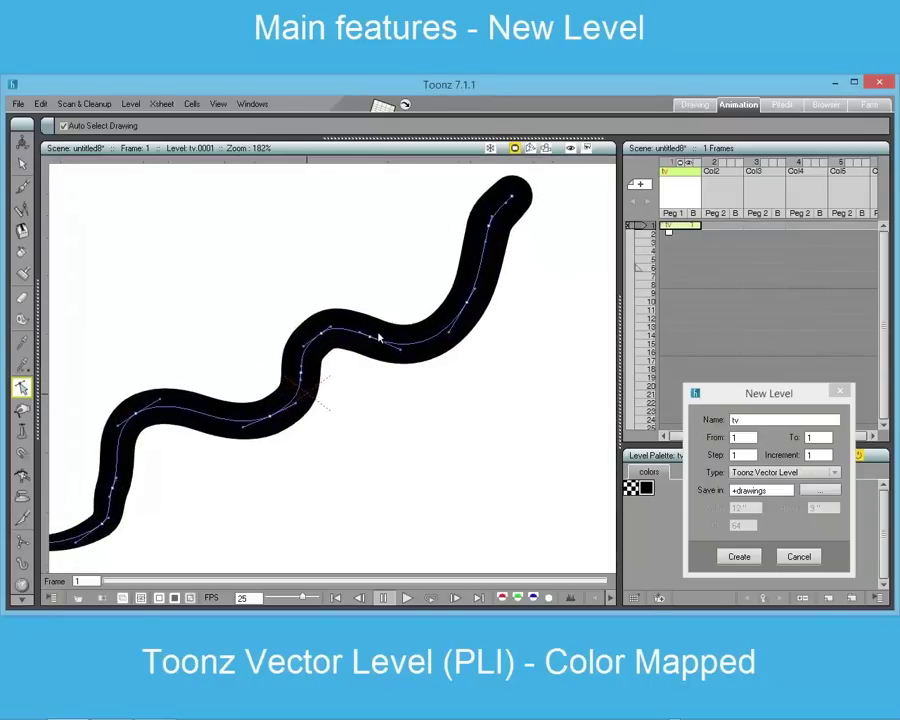
pyautogui.doubleClick(646, 489)
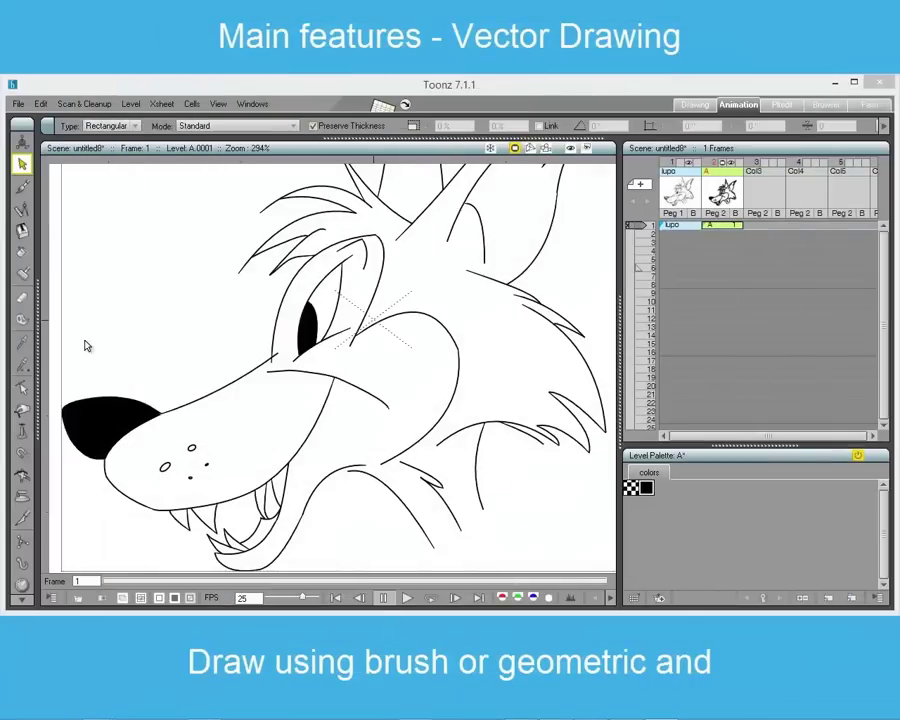
# Step: Draw a straight slanted line across the wolf's snout using the Geometric tool's Line shape
pyautogui.press('g')
pyautogui.click(268, 126)
pyautogui.click(262, 164)
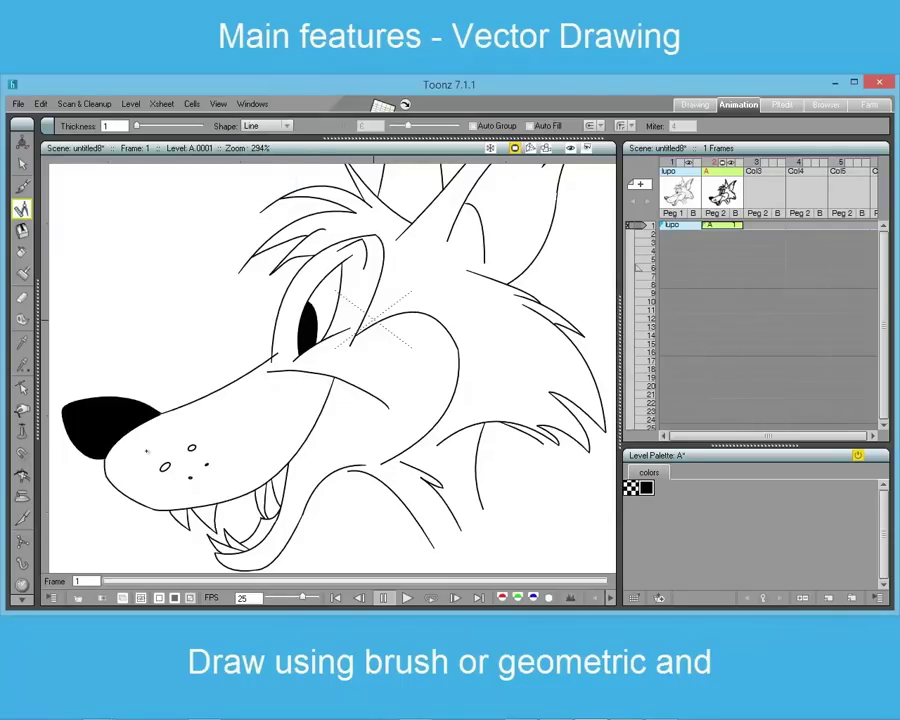
pyautogui.moveTo(127, 462); pyautogui.dragTo(210, 414)
# Step: Select the new line on the wolf's snout and reduce its thickness
pyautogui.press('s')
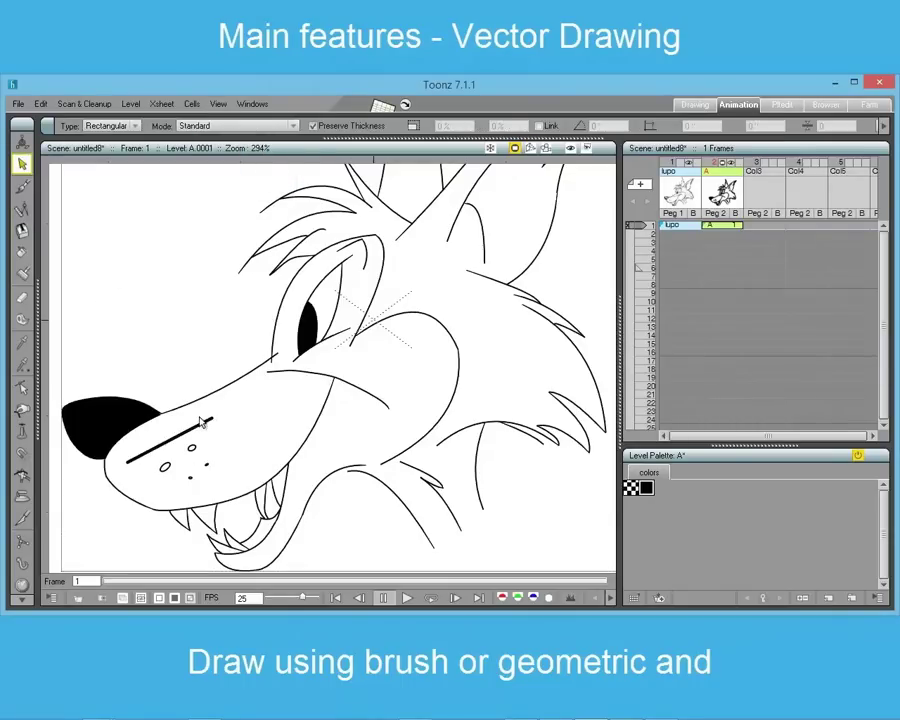
pyautogui.click(200, 420)
pyautogui.press('g')
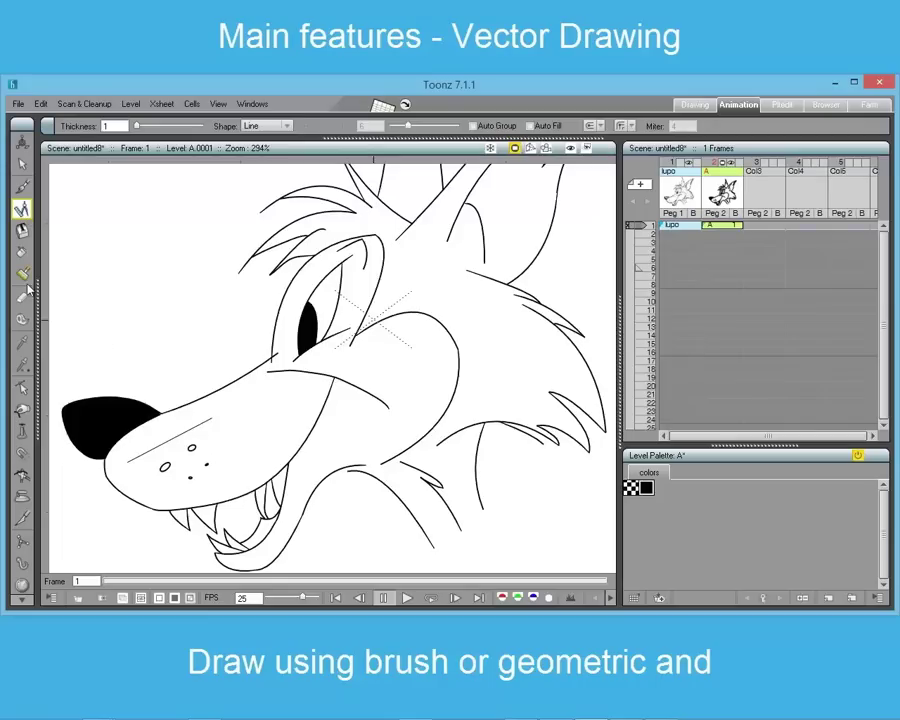
# Step: Bend the snout line into a curve with the Control Point Editor and move the end of the cheek line
pyautogui.click(22, 389)
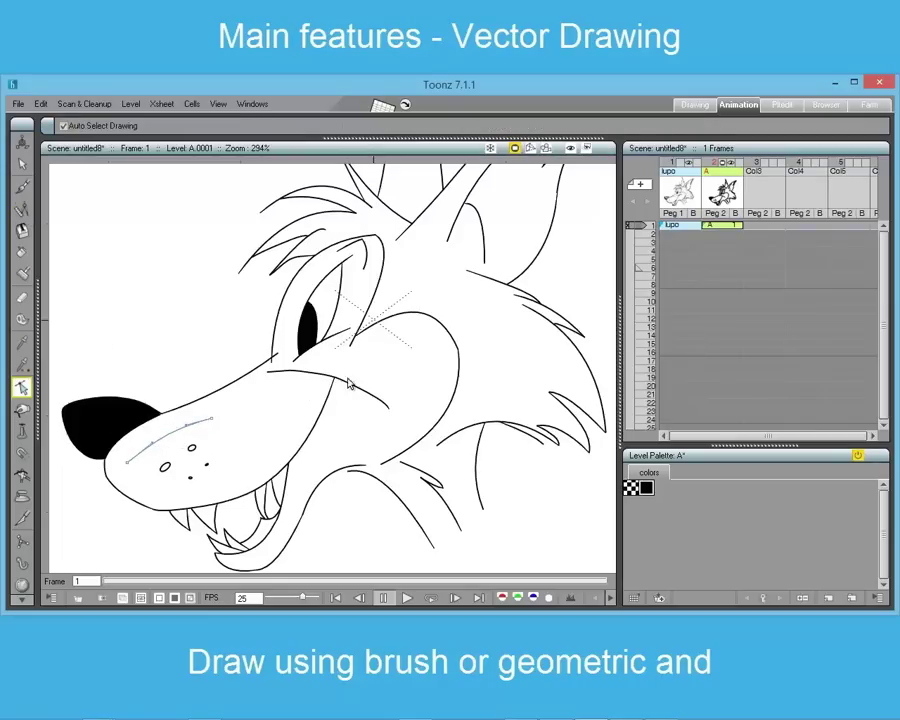
pyautogui.moveTo(391, 410); pyautogui.dragTo(398, 393)
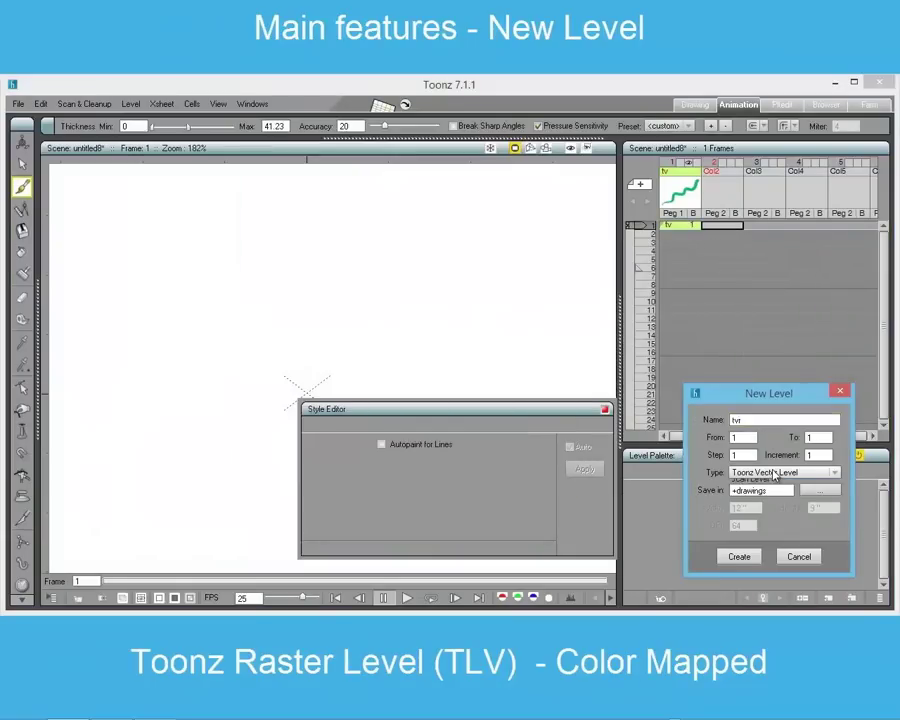
# Step: Create a Toonz Raster Level named tvr and draw a wavy diagonal brush stroke colored teal
pyautogui.click(783, 472)
pyautogui.click(770, 488)
pyautogui.click(738, 555)
pyautogui.moveTo(146, 389)
pyautogui.mouseDown()
pyautogui.moveTo(250, 335)
pyautogui.moveTo(525, 240)
pyautogui.mouseUp()
pyautogui.click(370, 455)
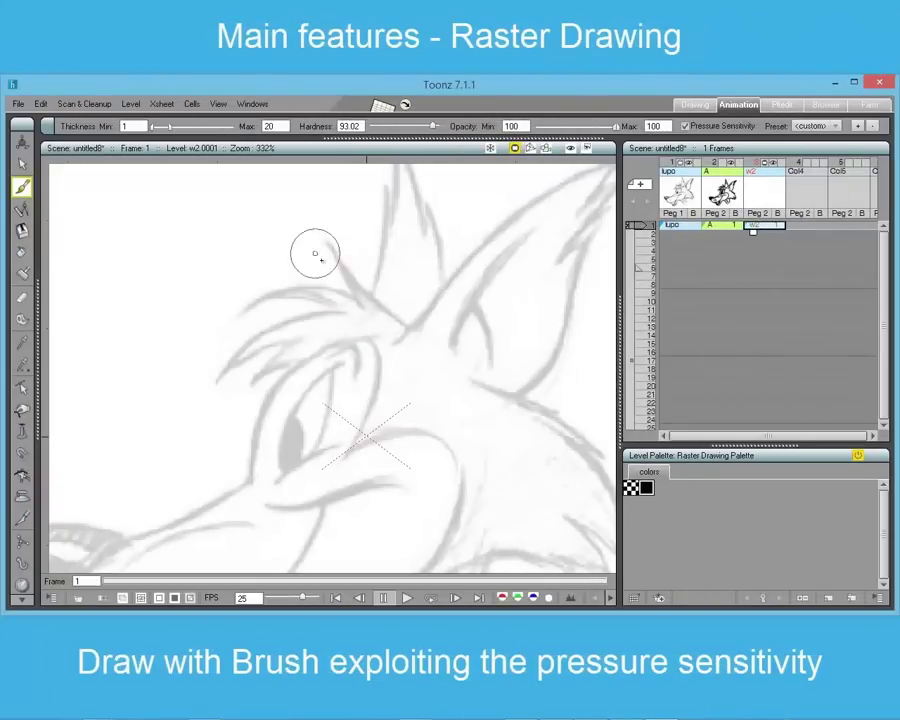
# Step: Ink the wolf's hair tufts, eye, upper snout and cheek over the sketch on level w2 with the pressure-sensitive Brush
pyautogui.moveTo(325, 242); pyautogui.dragTo(416, 318)
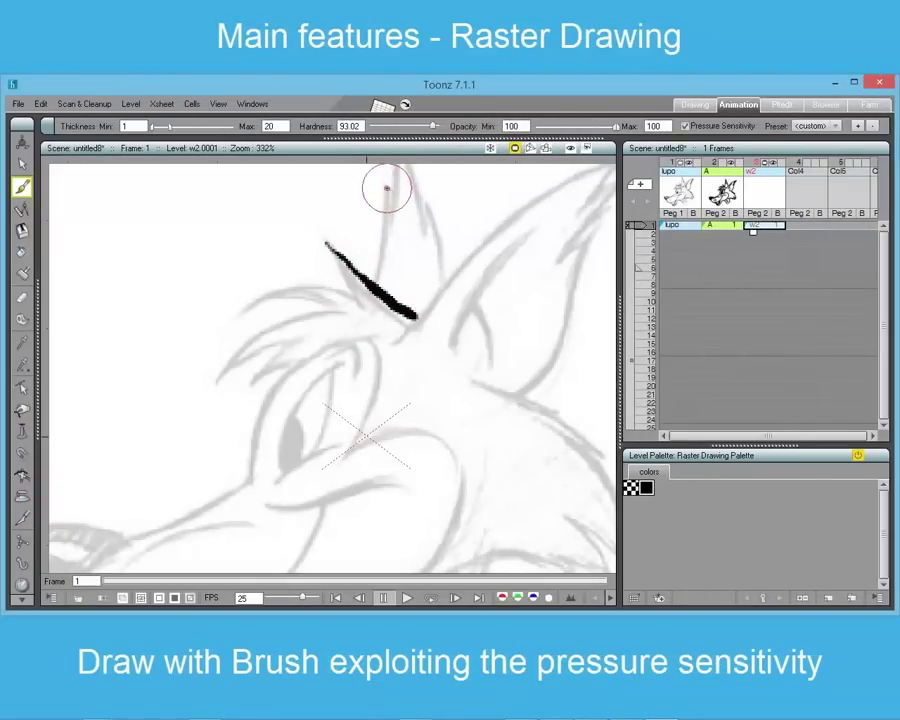
pyautogui.moveTo(388, 187)
pyautogui.mouseDown()
pyautogui.moveTo(375, 235)
pyautogui.moveTo(388, 263)
pyautogui.moveTo(336, 273)
pyautogui.moveTo(337, 242)
pyautogui.moveTo(328, 245)
pyautogui.moveTo(362, 297)
pyautogui.moveTo(303, 289)
pyautogui.moveTo(311, 290)
pyautogui.moveTo(241, 305)
pyautogui.mouseUp()
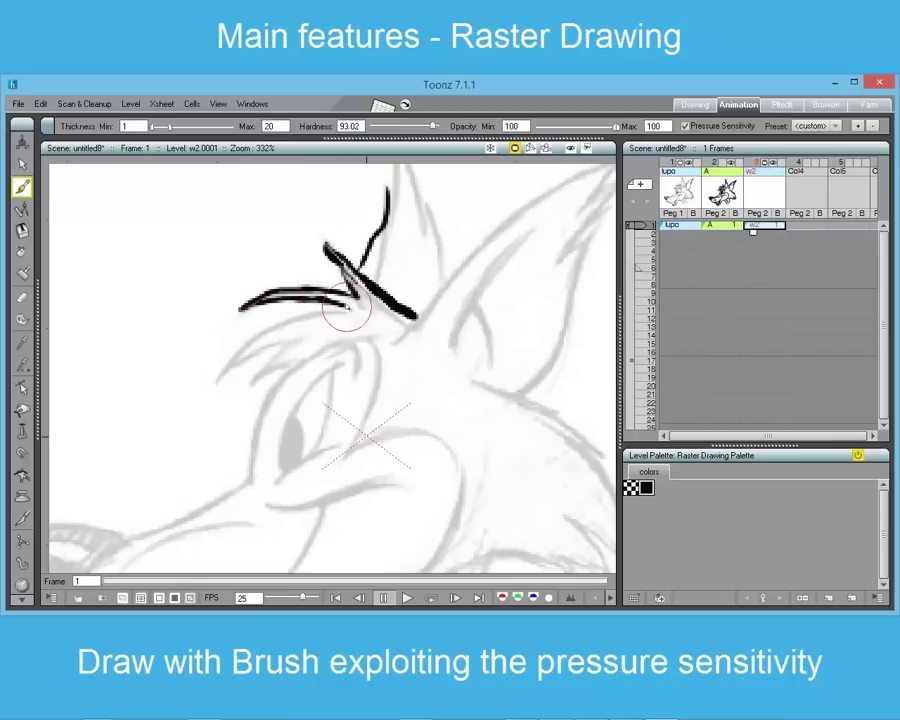
pyautogui.moveTo(346, 303)
pyautogui.mouseDown()
pyautogui.moveTo(255, 333)
pyautogui.moveTo(220, 368)
pyautogui.mouseUp()
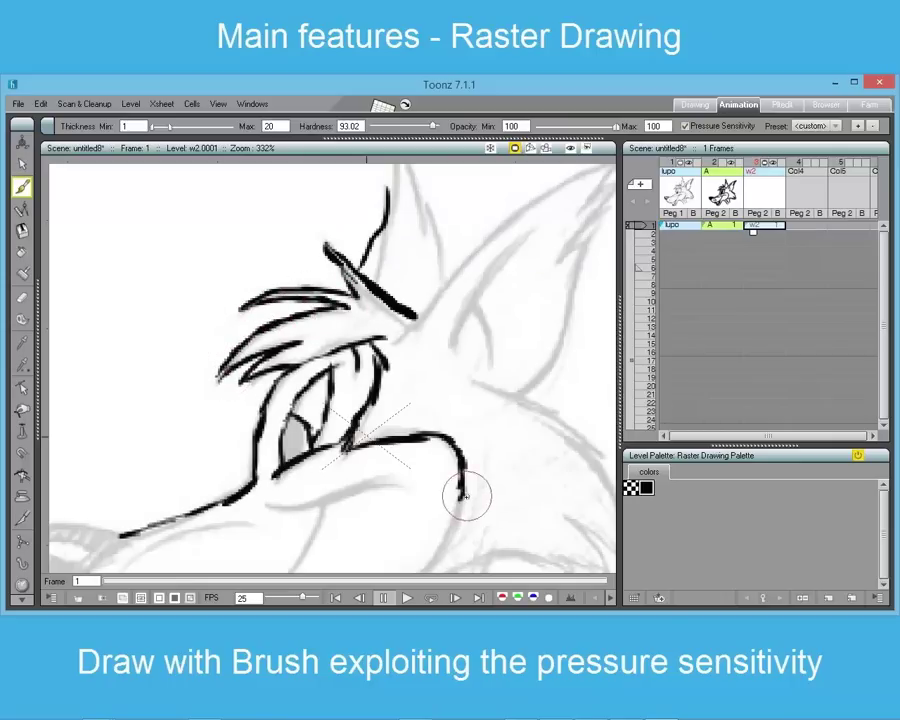
pyautogui.moveTo(466, 492); pyautogui.dragTo(454, 518)
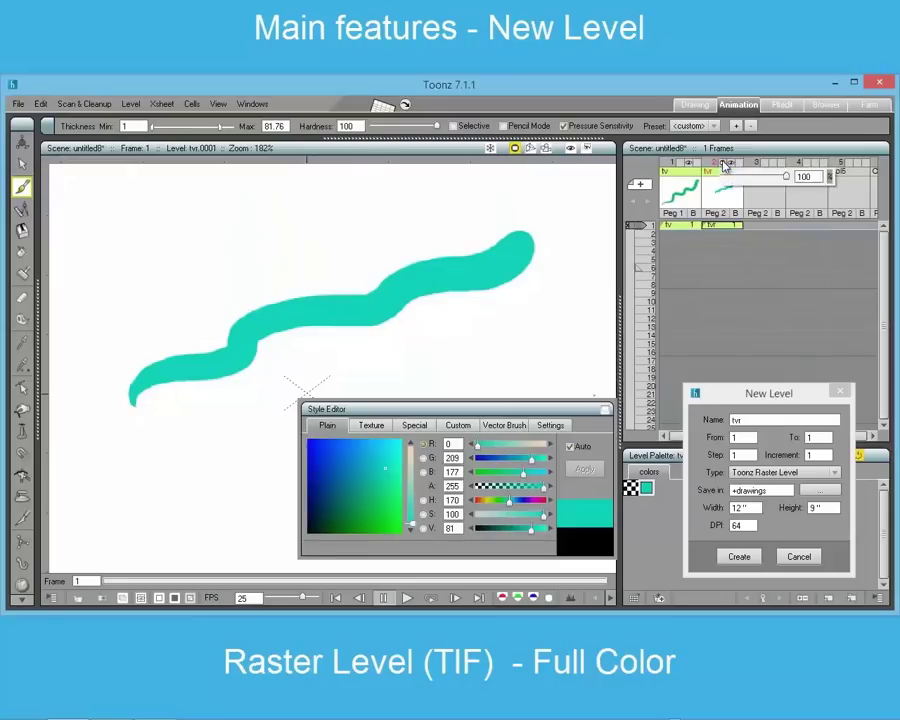
# Step: Create a full-color Raster Level named tvrrr in the third column and draw a diagonal brush stroke on it
pyautogui.click(760, 226)
pyautogui.write('r')
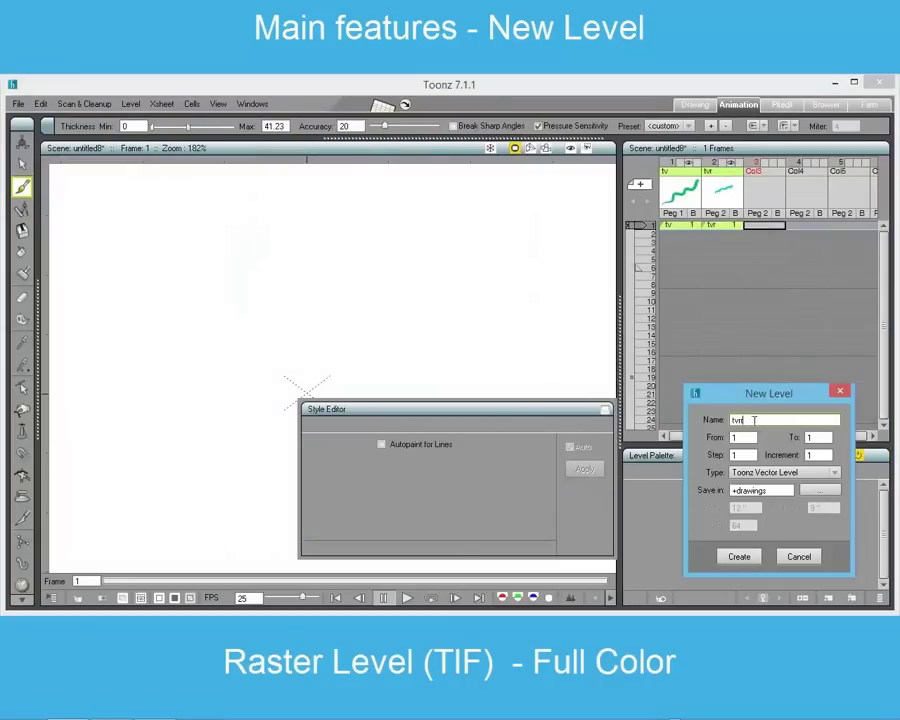
pyautogui.click(776, 472)
pyautogui.click(770, 503)
pyautogui.click(740, 556)
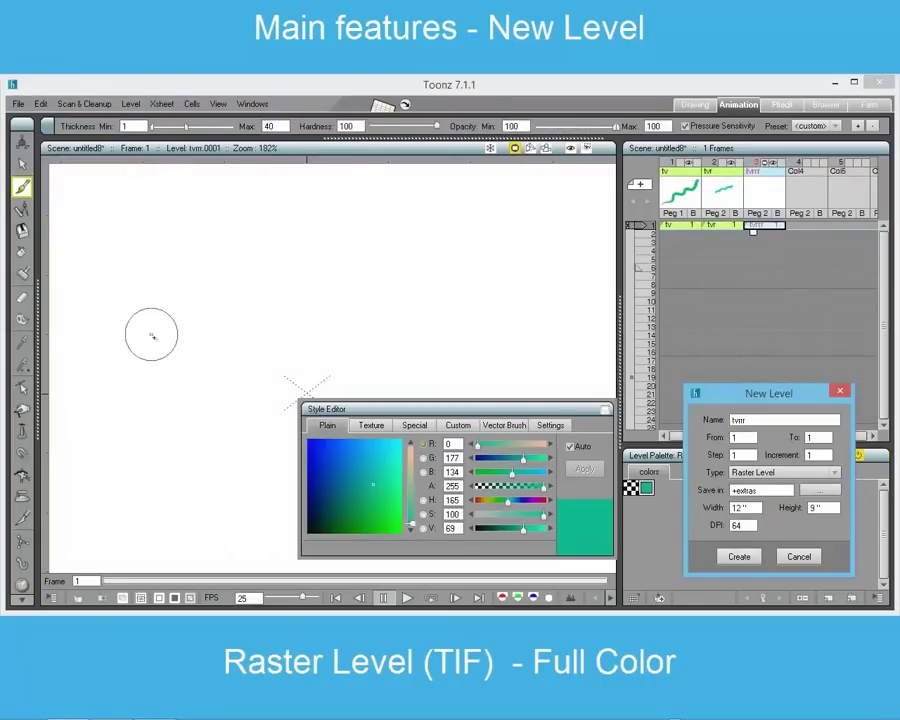
pyautogui.moveTo(150, 412); pyautogui.dragTo(466, 228)
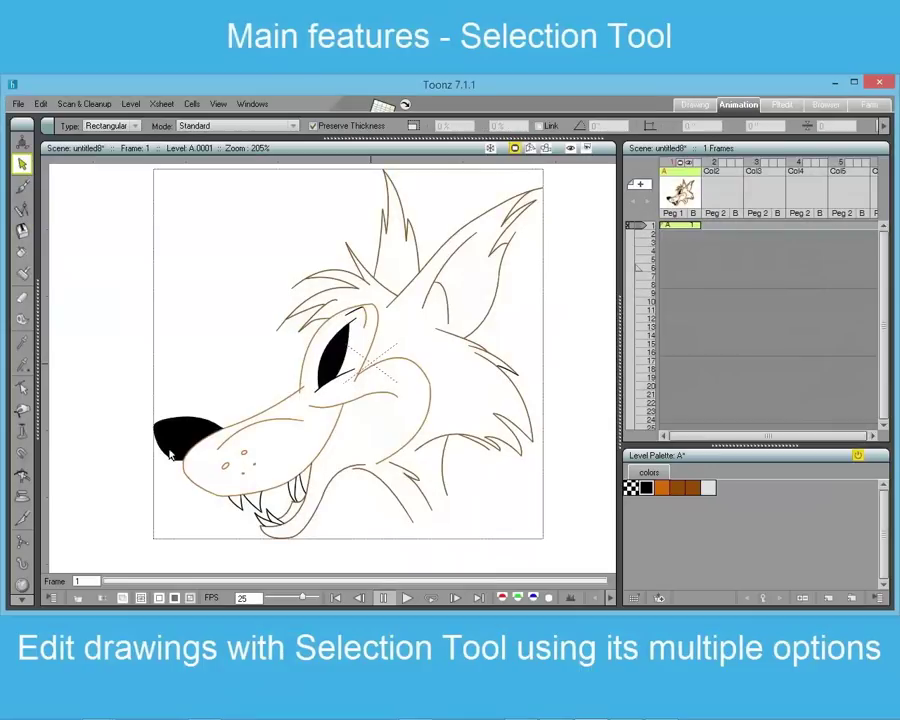
# Step: Select the wolf's tooth strokes together and recolor them with the light gray style of the palette
pyautogui.click(236, 506)
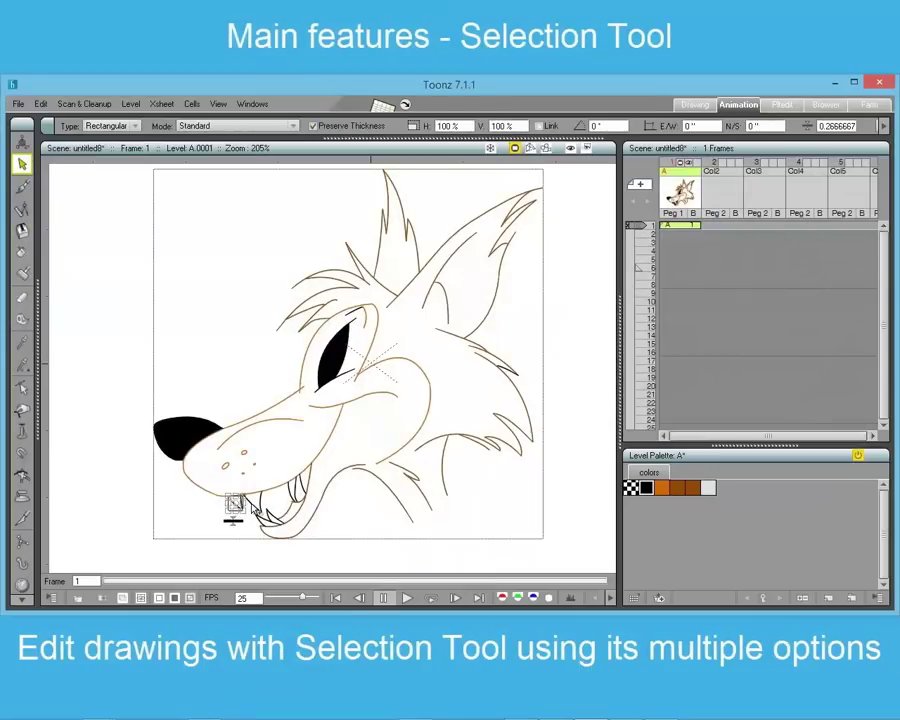
pyautogui.keyDown('shift'); pyautogui.click(256, 505); pyautogui.keyUp('shift')
pyautogui.keyDown('shift'); pyautogui.click(289, 490); pyautogui.keyUp('shift')
pyautogui.keyDown('shift'); pyautogui.click(297, 488); pyautogui.keyUp('shift')
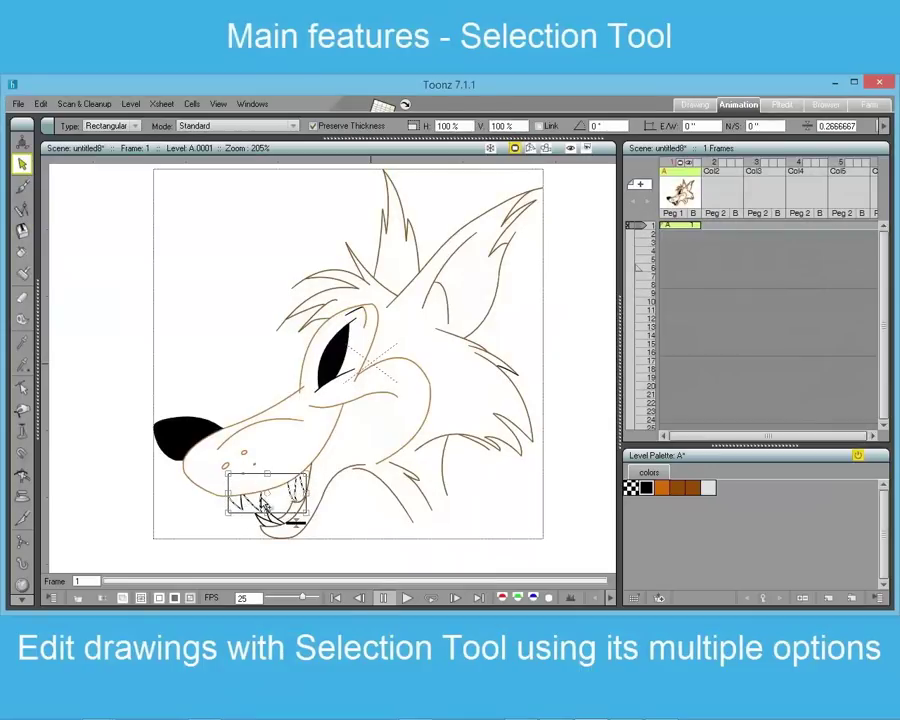
pyautogui.moveTo(258, 508); pyautogui.dragTo(266, 526)
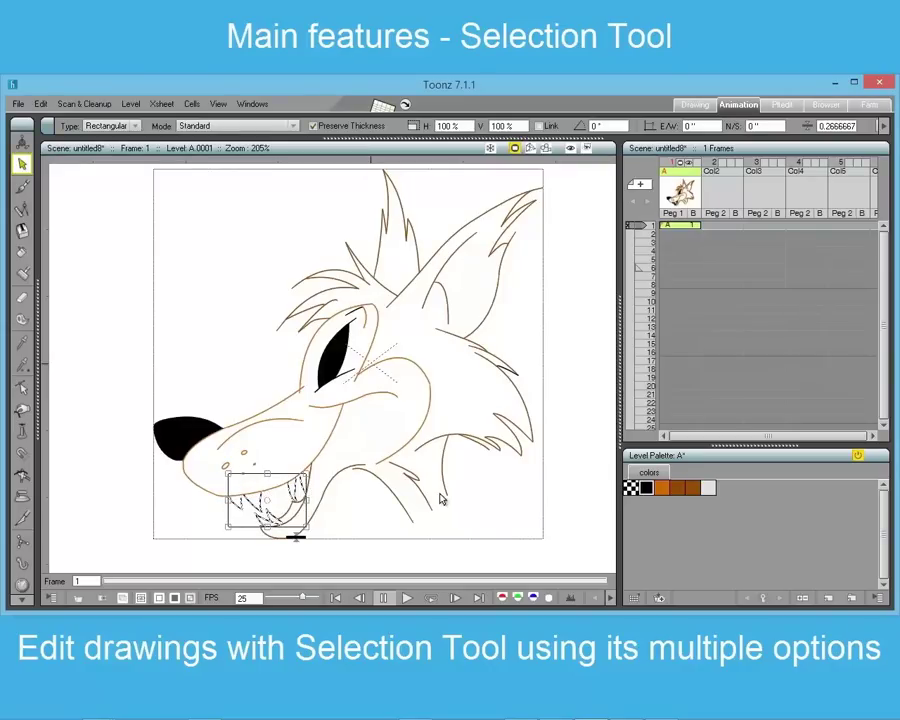
pyautogui.click(709, 488)
pyautogui.click(533, 514)
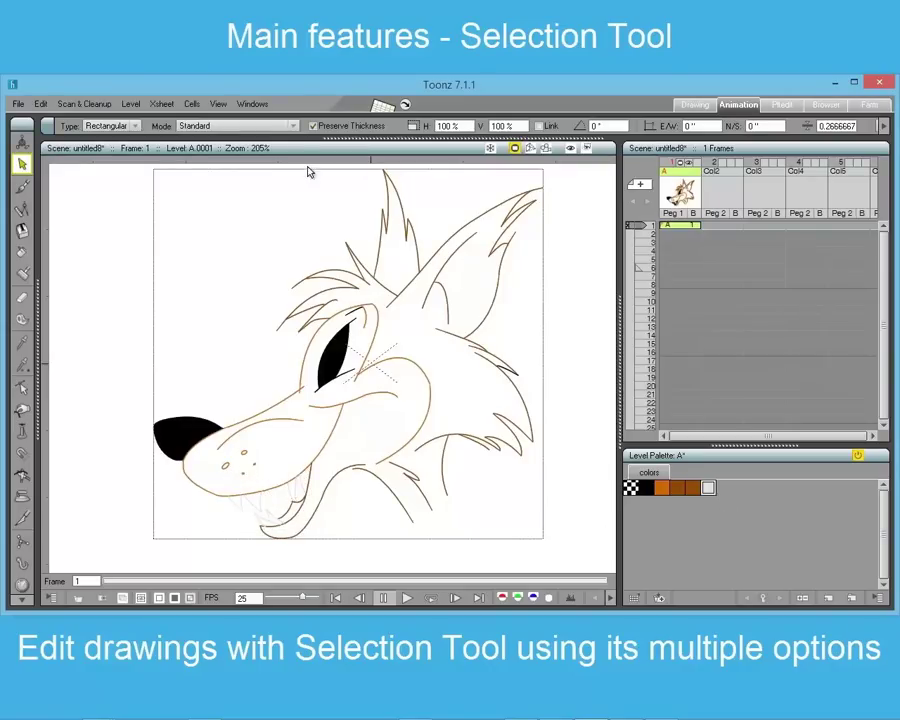
# Step: Set the Selection Tool's mode to Same Style and thicken all strokes sharing the snout outline's style
pyautogui.click(285, 126)
pyautogui.click(261, 164)
pyautogui.click(293, 402)
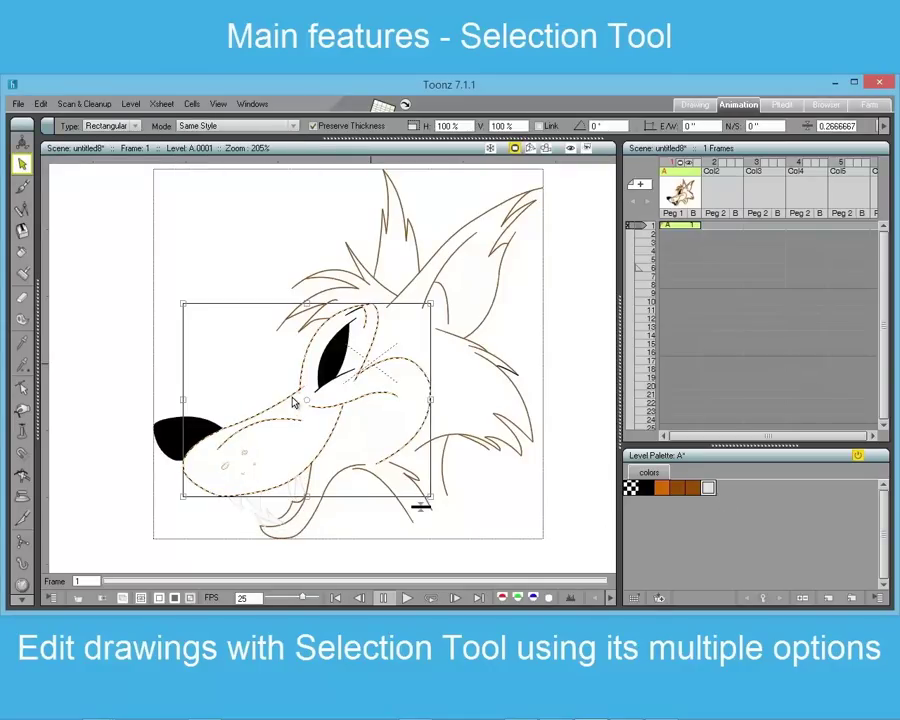
pyautogui.moveTo(423, 505); pyautogui.dragTo(424, 499)
# Step: Thicken the strokes sharing the neck fur's style, and those sharing the ear's style
pyautogui.click(514, 382)
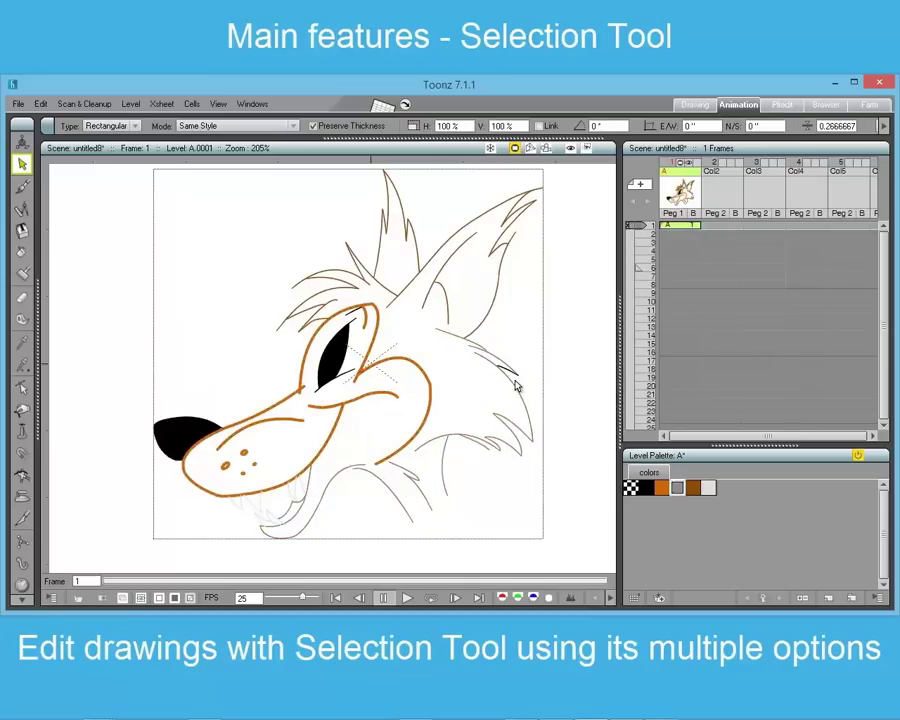
pyautogui.moveTo(518, 547); pyautogui.dragTo(517, 541)
pyautogui.click(506, 524)
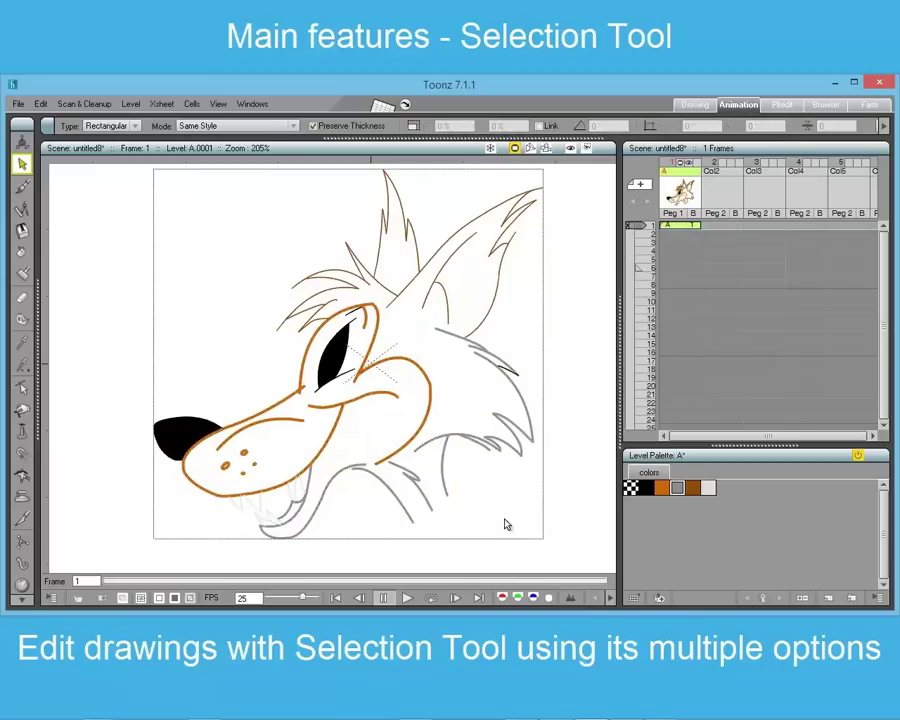
pyautogui.click(493, 306)
pyautogui.moveTo(548, 169)
pyautogui.mouseDown()
pyautogui.moveTo(551, 179)
pyautogui.moveTo(524, 204)
pyautogui.mouseUp()
pyautogui.click(572, 253)
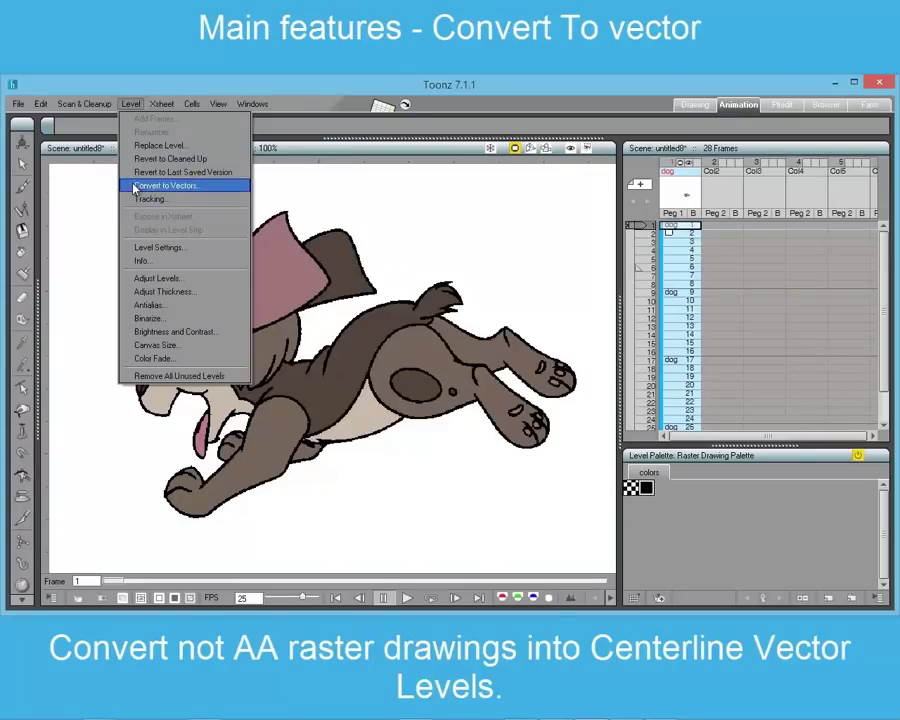
# Step: Open the Convert-to-Vector settings for the dog level, enlarge the preview area and show the zoomed preview
pyautogui.click(135, 189)
pyautogui.moveTo(350, 445); pyautogui.dragTo(358, 340)
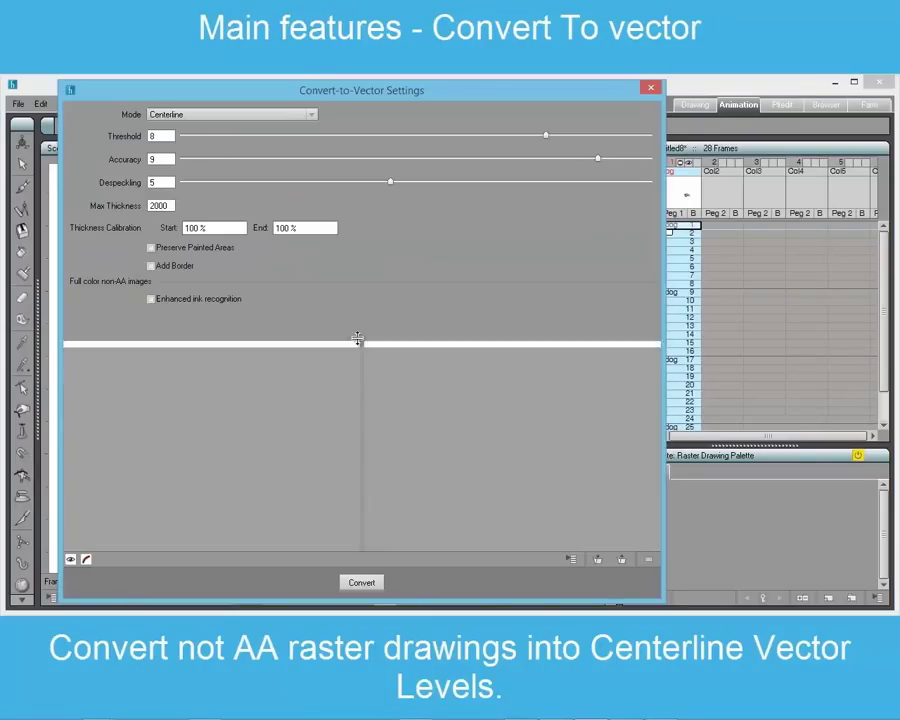
pyautogui.click(71, 559)
pyautogui.scroll(4, 438, 428)
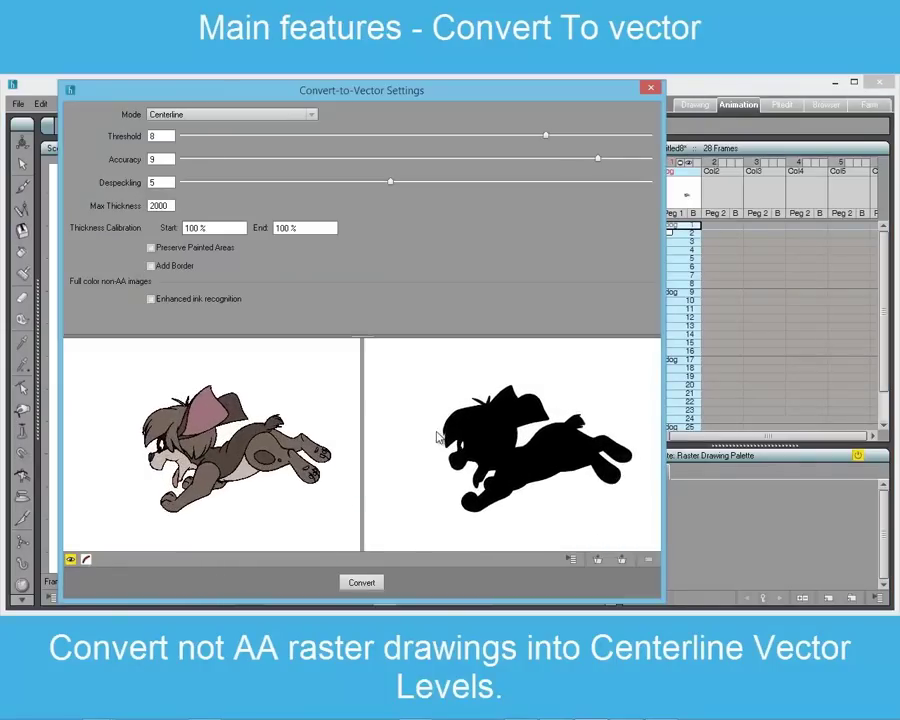
# Step: Enable Enhanced ink recognition and Preserve Painted Areas, and set Threshold to 10, Accuracy to 10 and Despeckling to 1
pyautogui.click(151, 299)
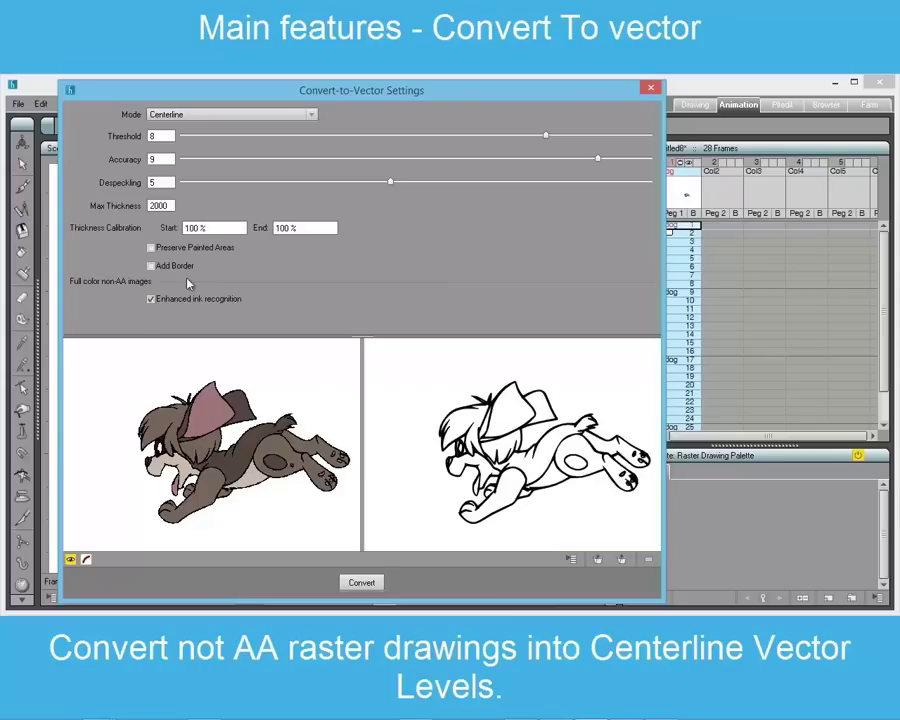
pyautogui.click(151, 248)
pyautogui.scroll(1, 492, 430)
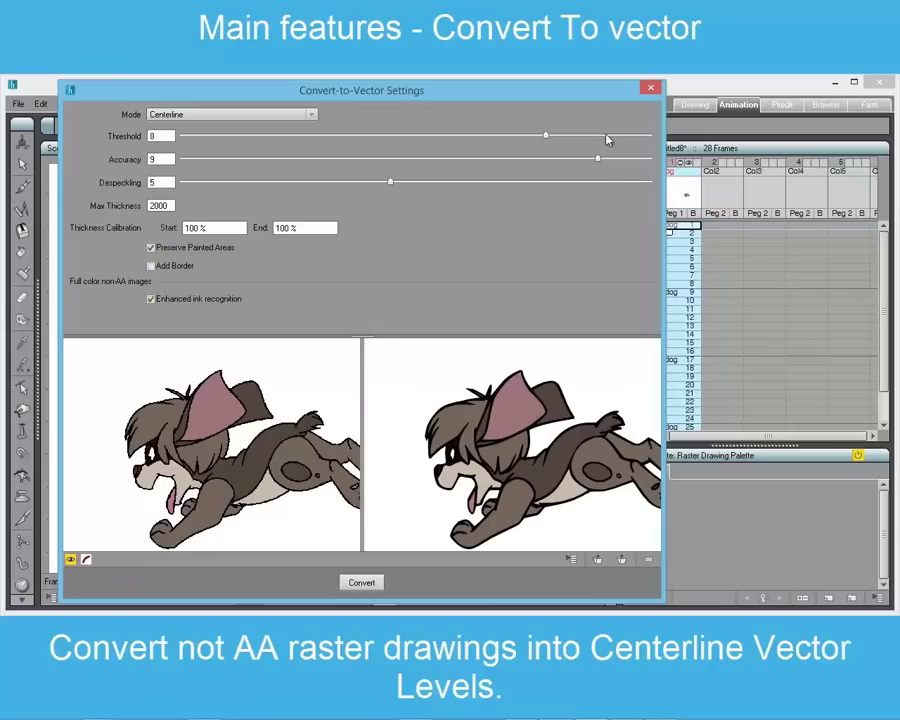
pyautogui.click(650, 158)
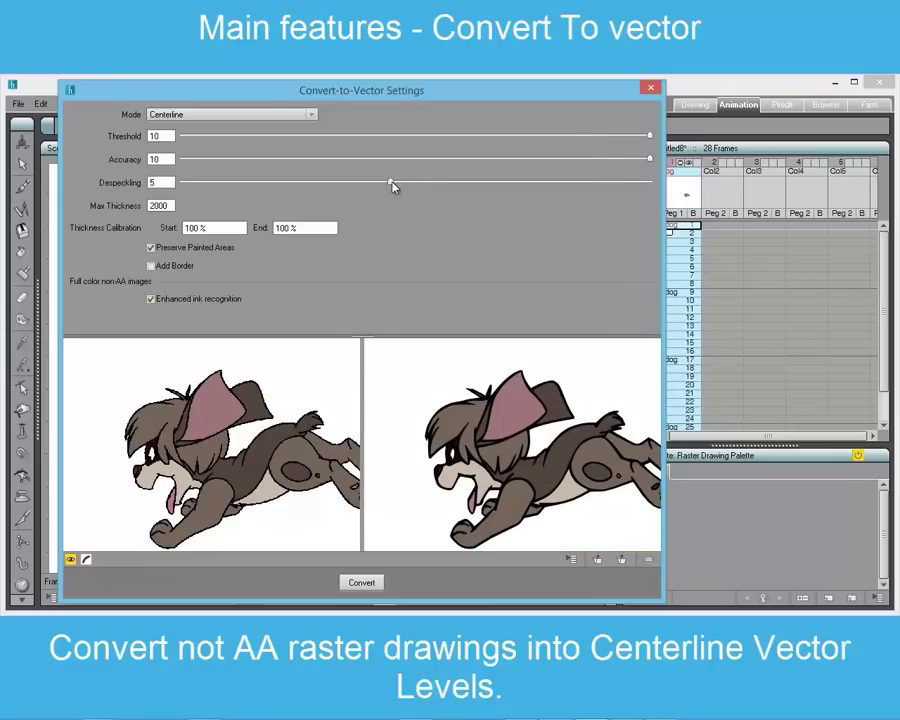
pyautogui.moveTo(450, 425); pyautogui.dragTo(416, 402)
# Step: Set the Thickness Calibration to 50% for both Start and End
pyautogui.moveTo(207, 228); pyautogui.dragTo(155, 234)
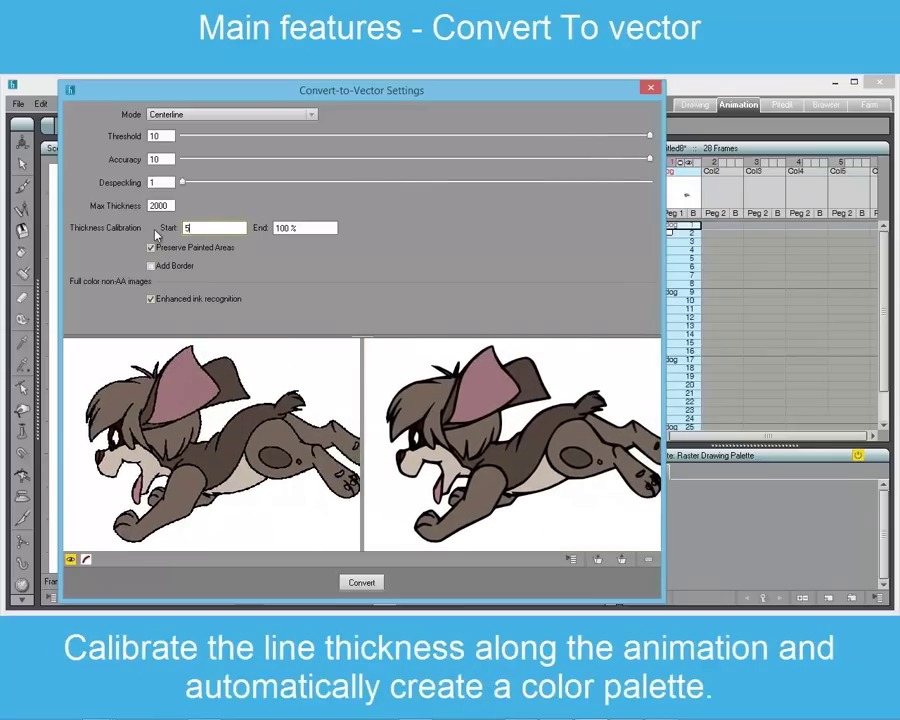
pyautogui.doubleClick(311, 229)
pyautogui.write('50')
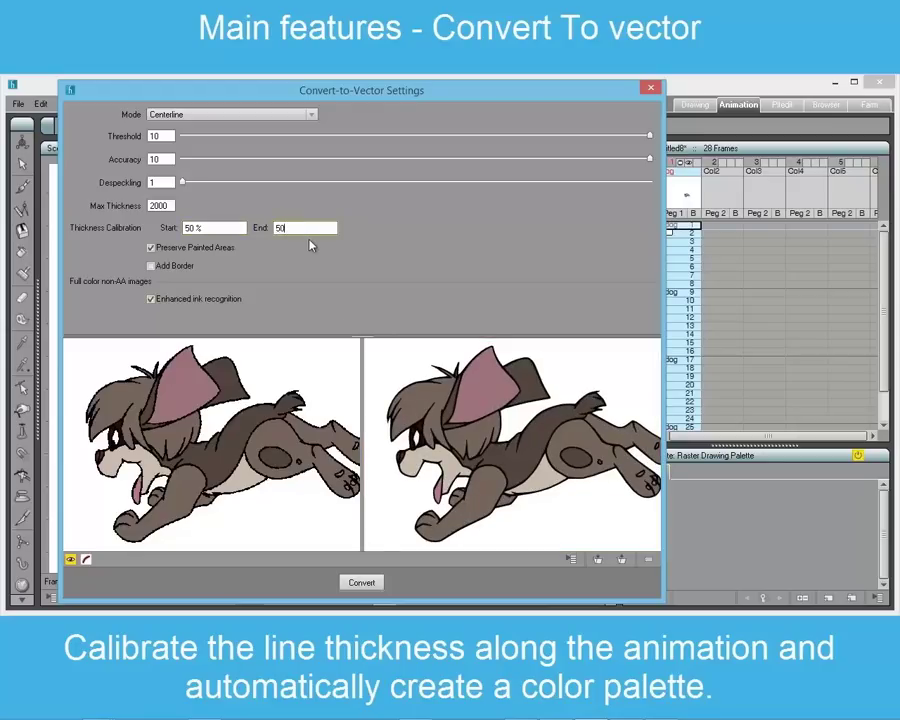
pyautogui.click(233, 227)
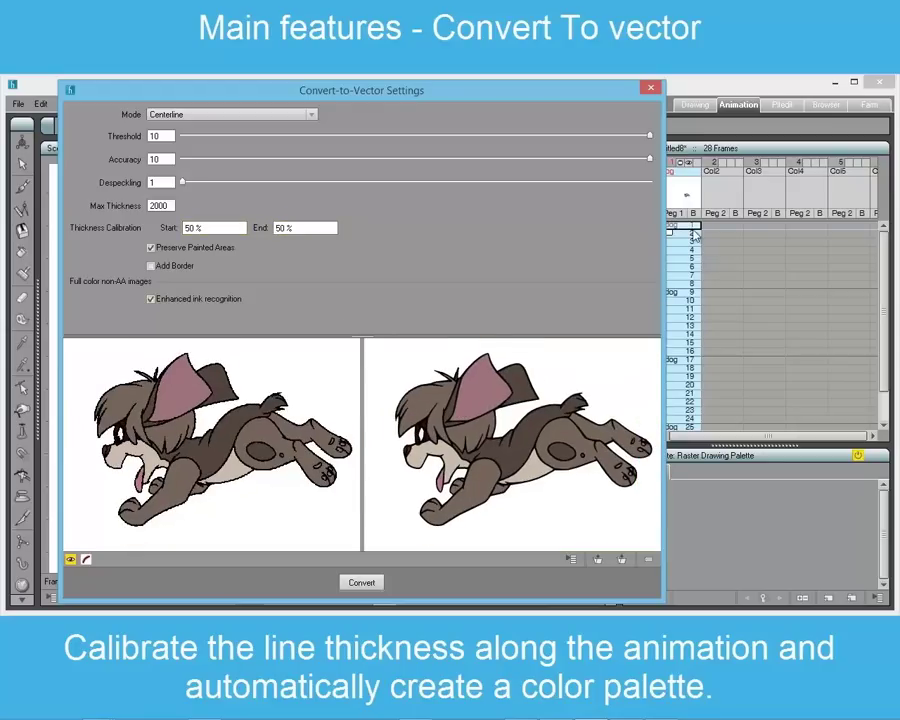
# Step: Select the dog level's frames through frame 28 and convert them to a vector level
pyautogui.moveTo(690, 231); pyautogui.dragTo(686, 395)
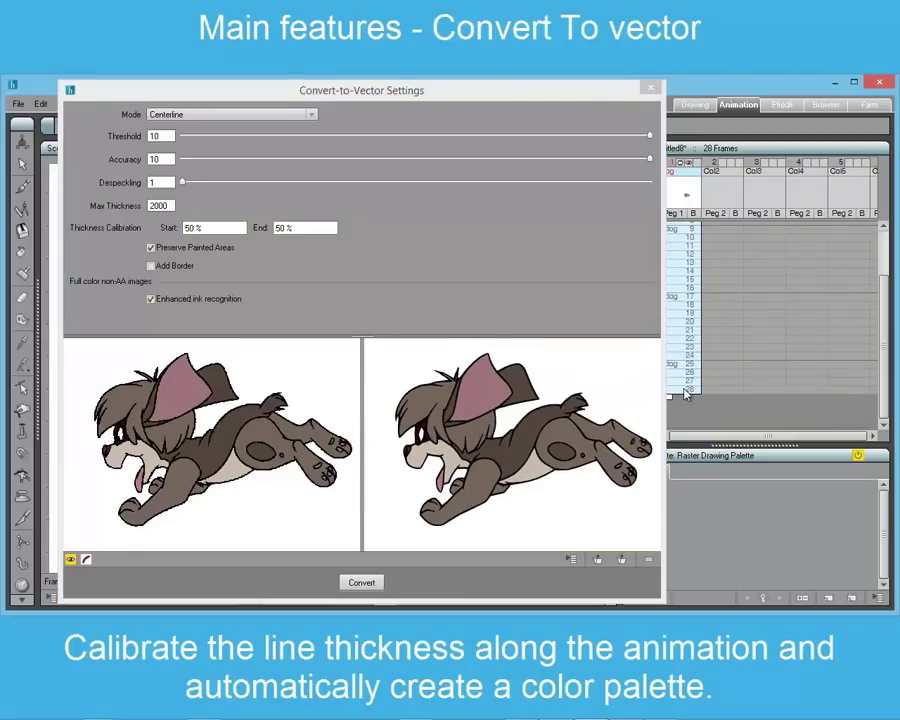
pyautogui.click(362, 583)
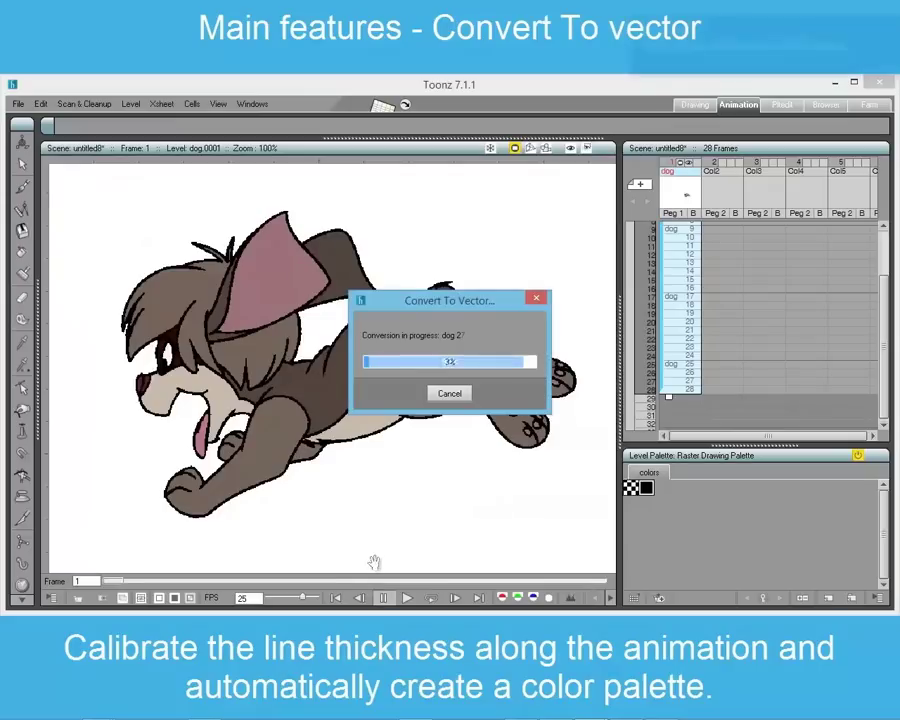
pyautogui.scroll(1, 358, 402)
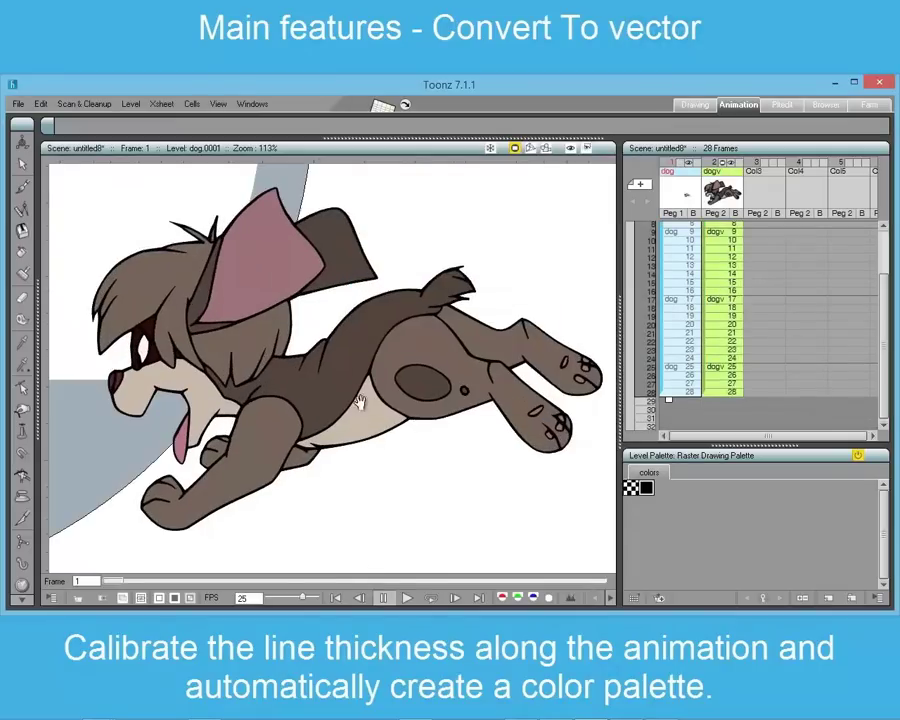
pyautogui.scroll(2, 730, 240)
# Step: Show the first frame of level dogv and select its palette styles from black to the last swatch
pyautogui.click(732, 228)
pyautogui.click(642, 486)
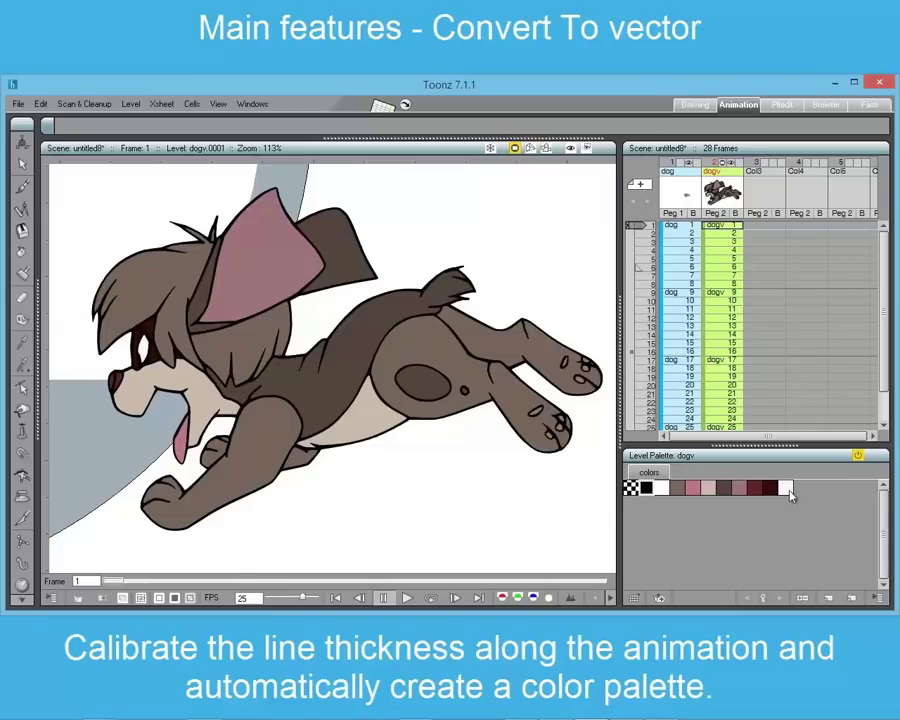
pyautogui.keyDown('shift'); pyautogui.click(785, 488); pyautogui.keyUp('shift')
pyautogui.click(802, 597)
pyautogui.moveTo(533, 257); pyautogui.dragTo(814, 237)
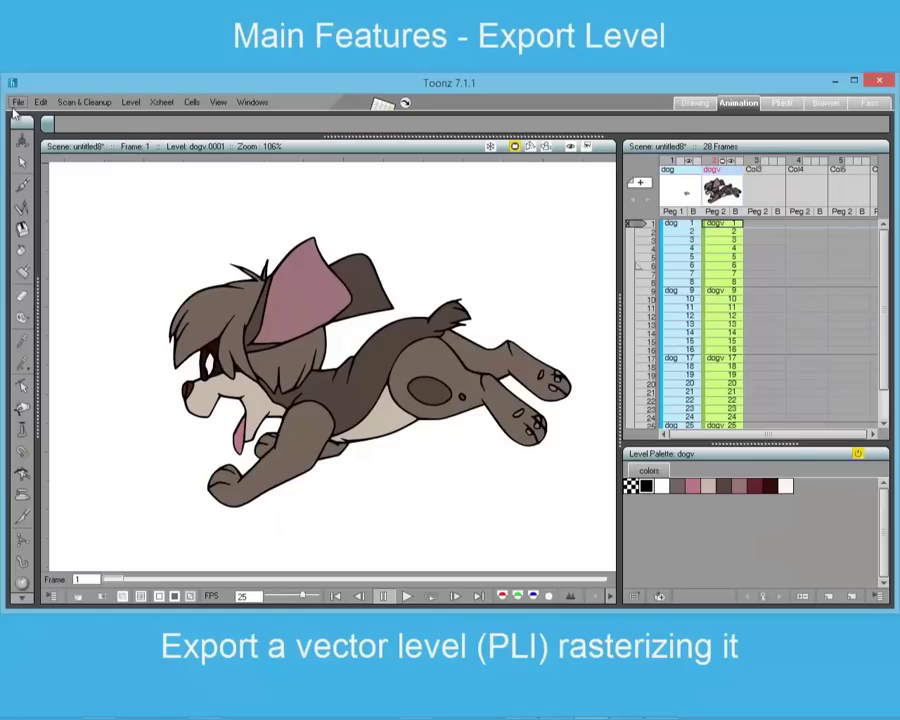
# Step: Start exporting the dogv level to the outputs folder under the file name dog in tga format
pyautogui.click(18, 102)
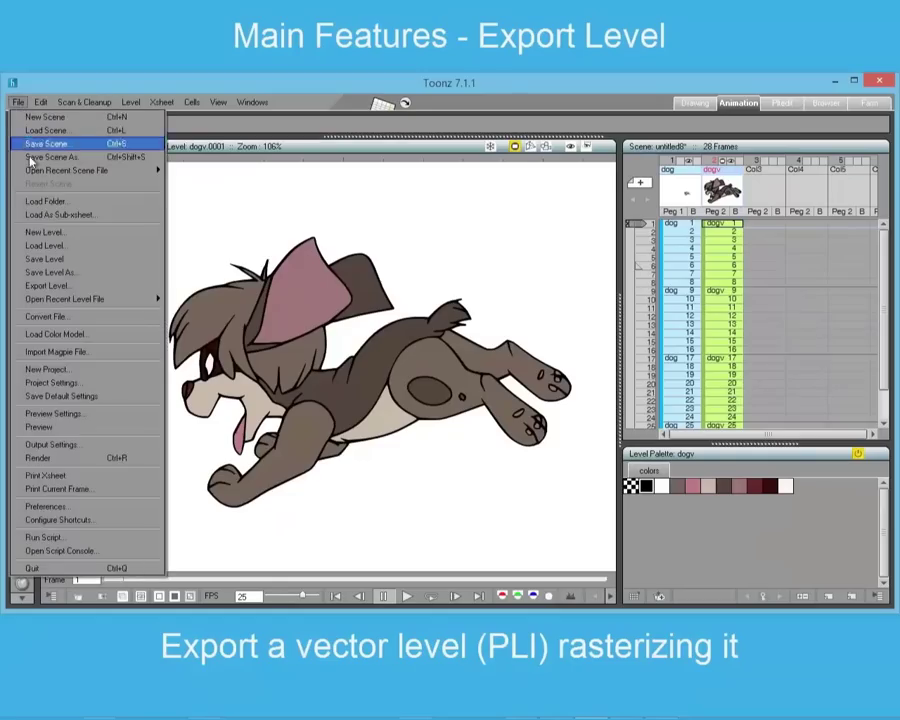
pyautogui.click(38, 286)
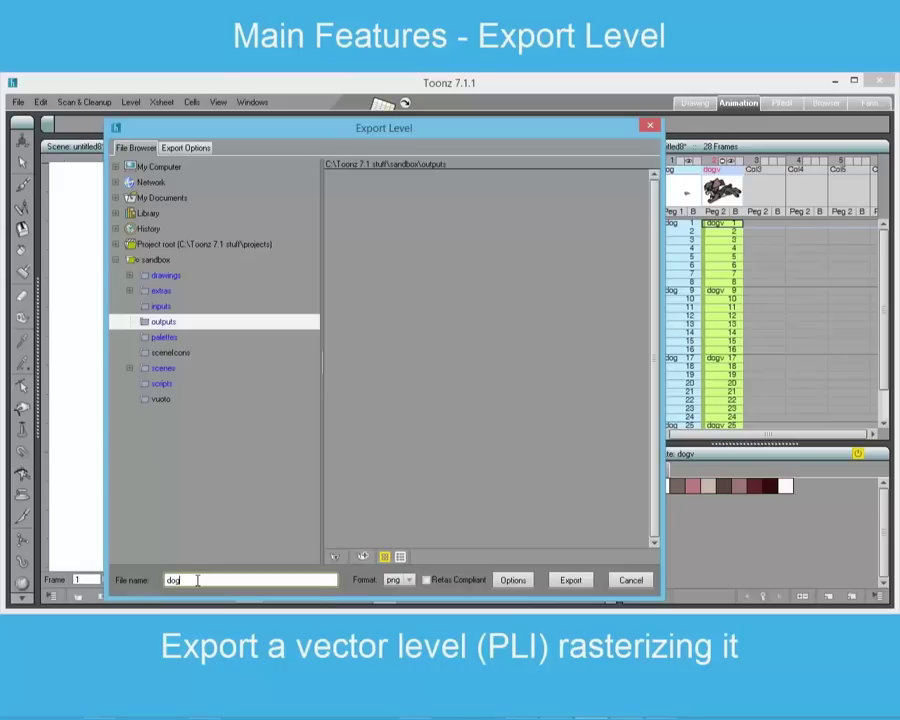
pyautogui.click(395, 581)
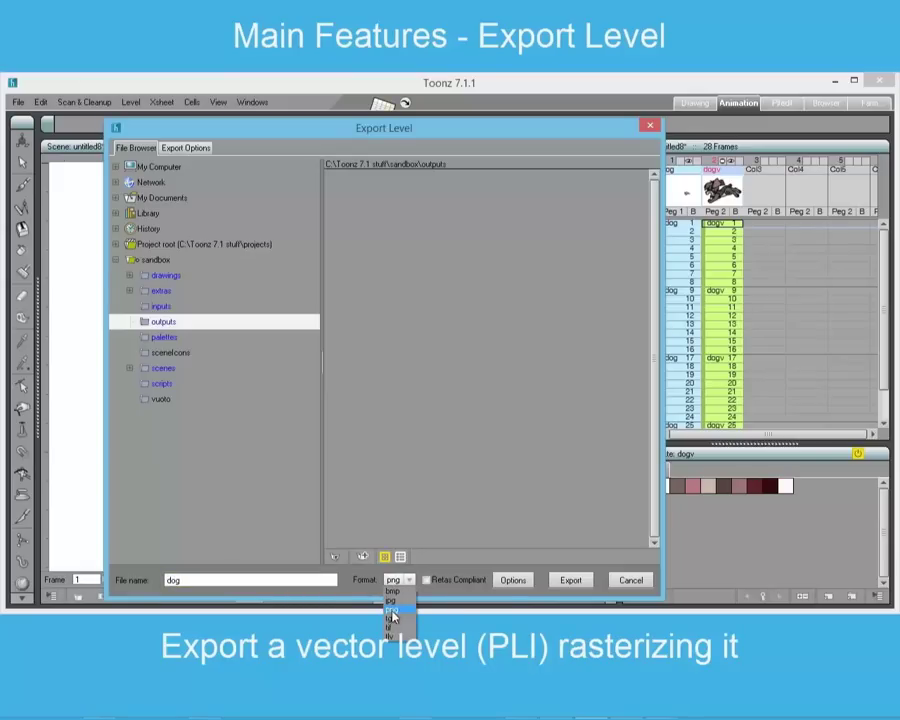
pyautogui.click(392, 617)
# Step: In the export options, use an opaque white background, scale the export resolution to 90% and export the level
pyautogui.click(186, 148)
pyautogui.moveTo(278, 194); pyautogui.dragTo(438, 206)
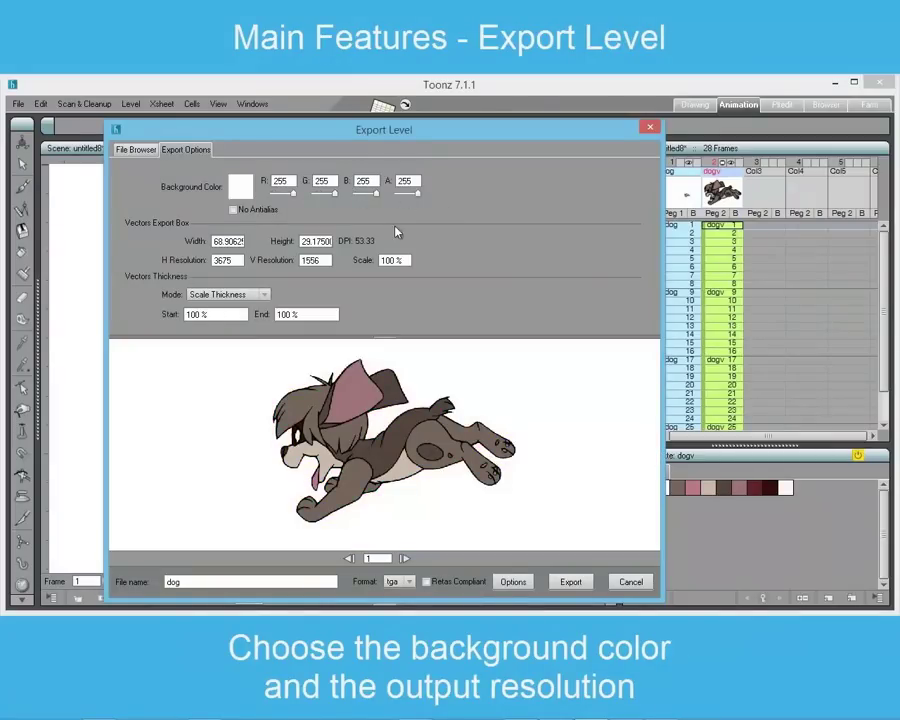
pyautogui.moveTo(410, 260); pyautogui.dragTo(378, 262)
pyautogui.write('90')
pyautogui.press('Return')
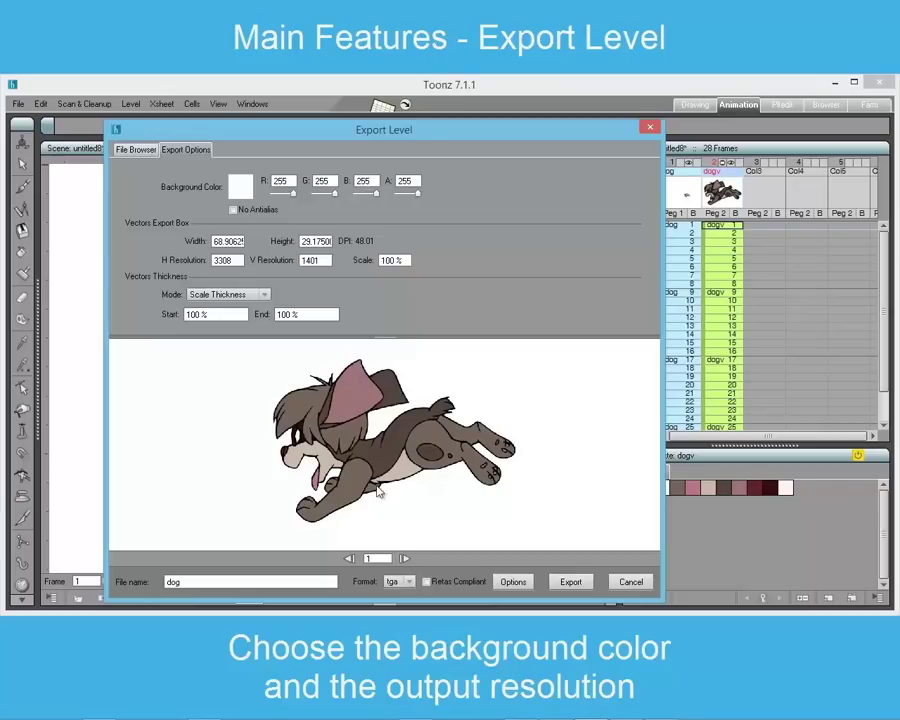
pyautogui.click(568, 582)
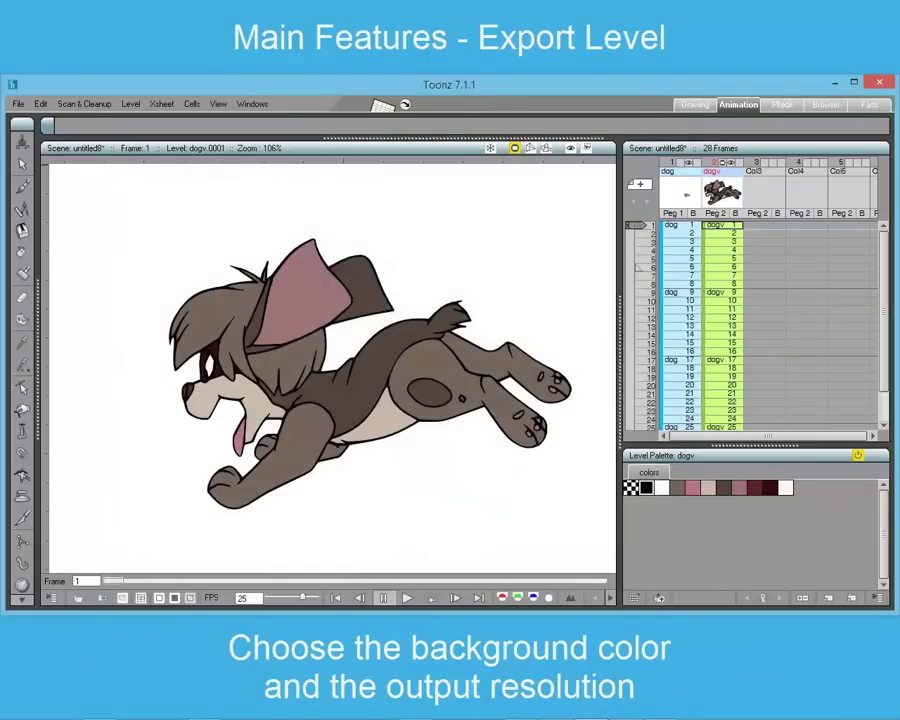
# Step: View the exported dog tga sequence from the outputs folder in the Browser room
pyautogui.click(825, 105)
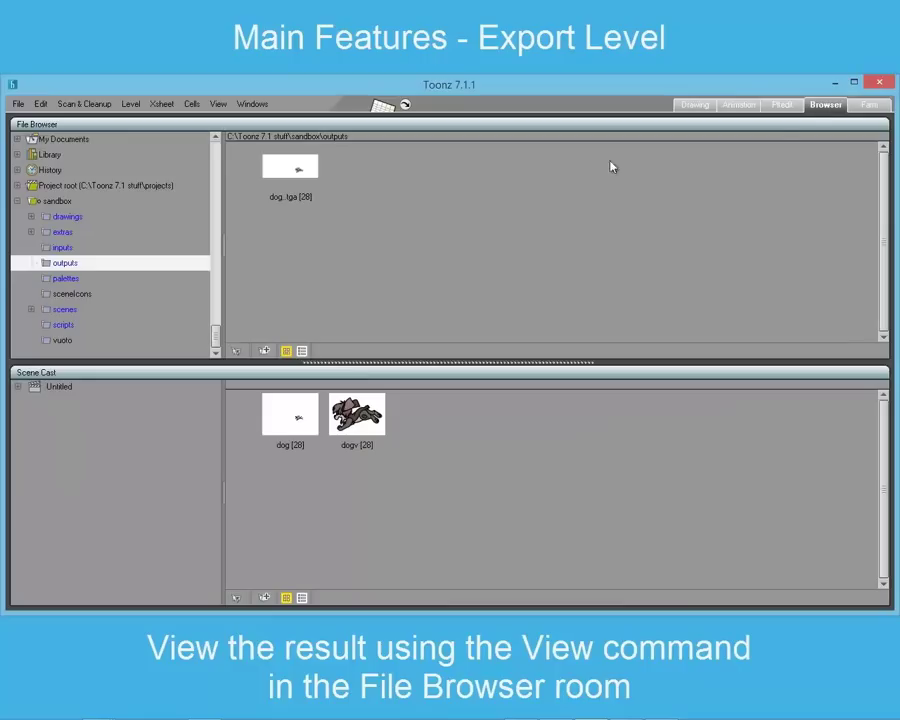
pyautogui.rightClick(291, 158)
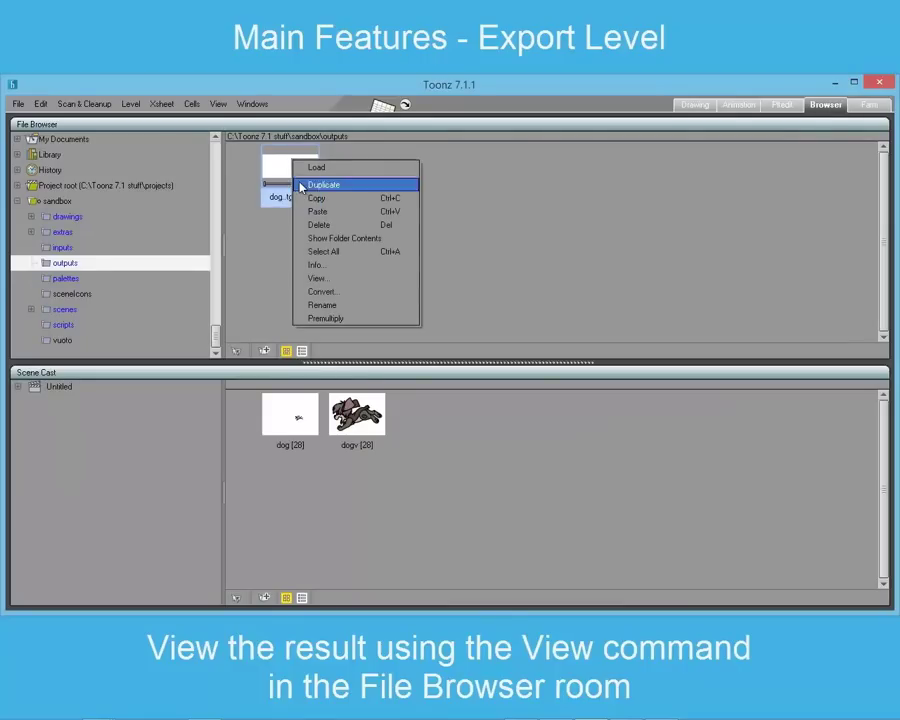
pyautogui.click(316, 278)
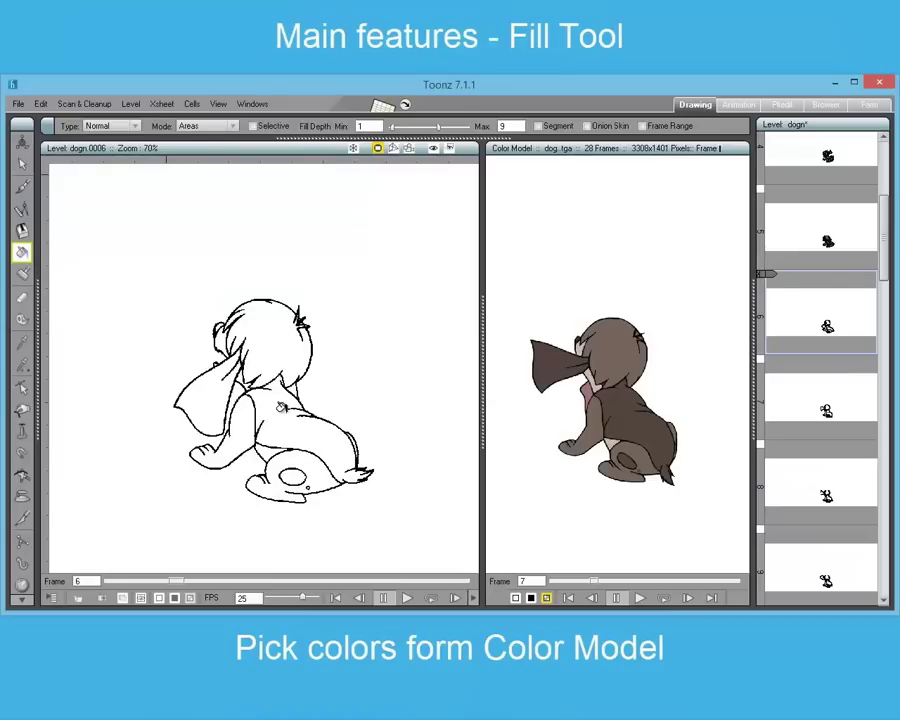
# Step: Fill the dog's back with dark brown and its hair with lighter brown in drawing 6 of level dogn
pyautogui.click(281, 406)
pyautogui.click(280, 340)
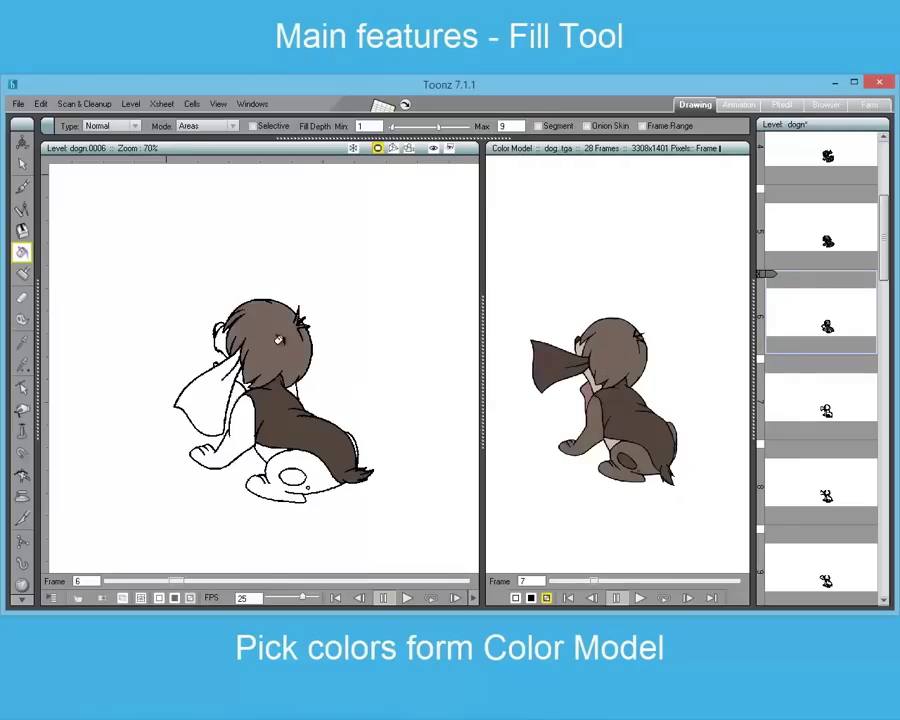
# Step: Enable Frame Range for the Fill tool, fill the dog's hair brown across drawings 7 to 9 and check the drawings
pyautogui.click(642, 126)
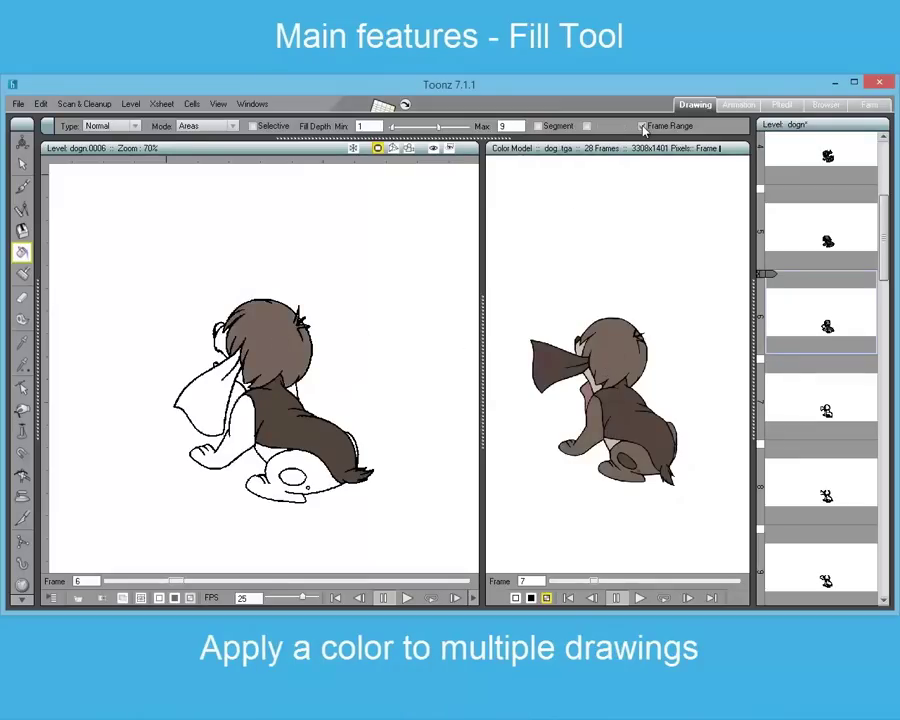
pyautogui.click(806, 409)
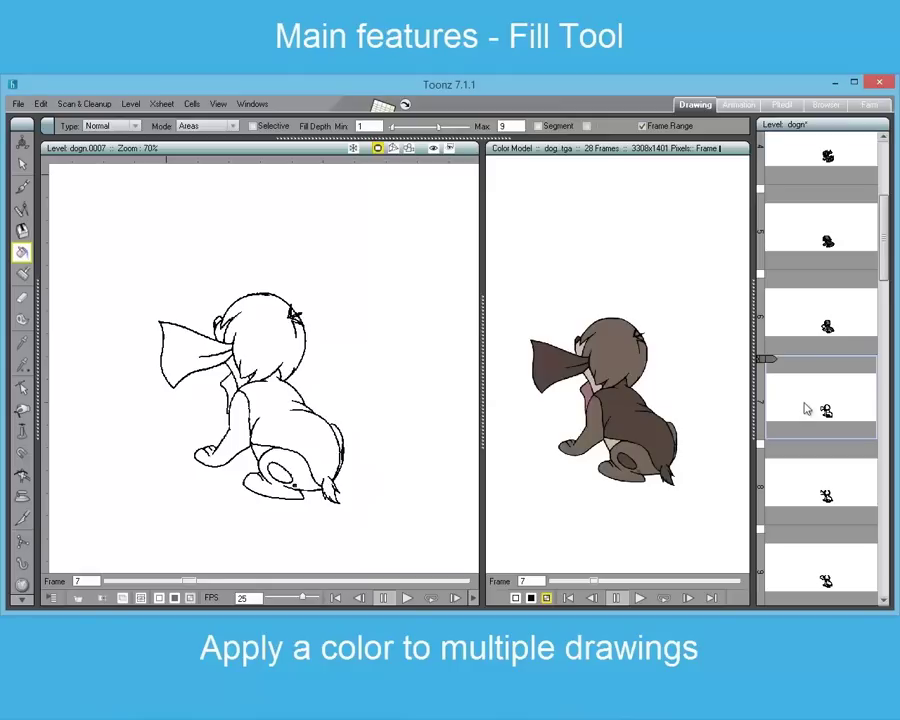
pyautogui.click(256, 340)
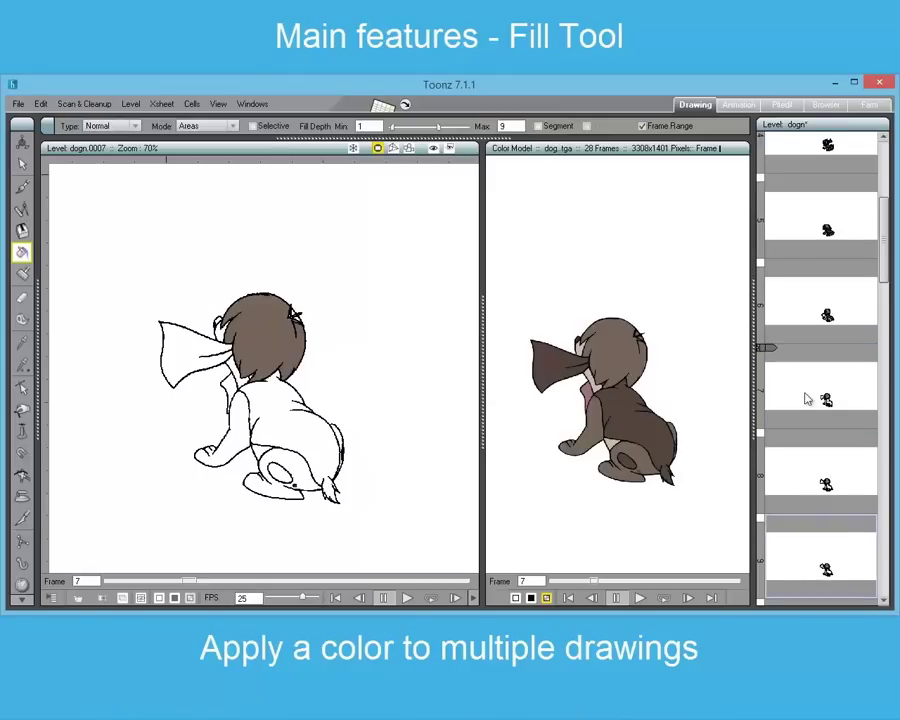
pyautogui.click(816, 476)
pyautogui.click(820, 568)
pyautogui.click(824, 312)
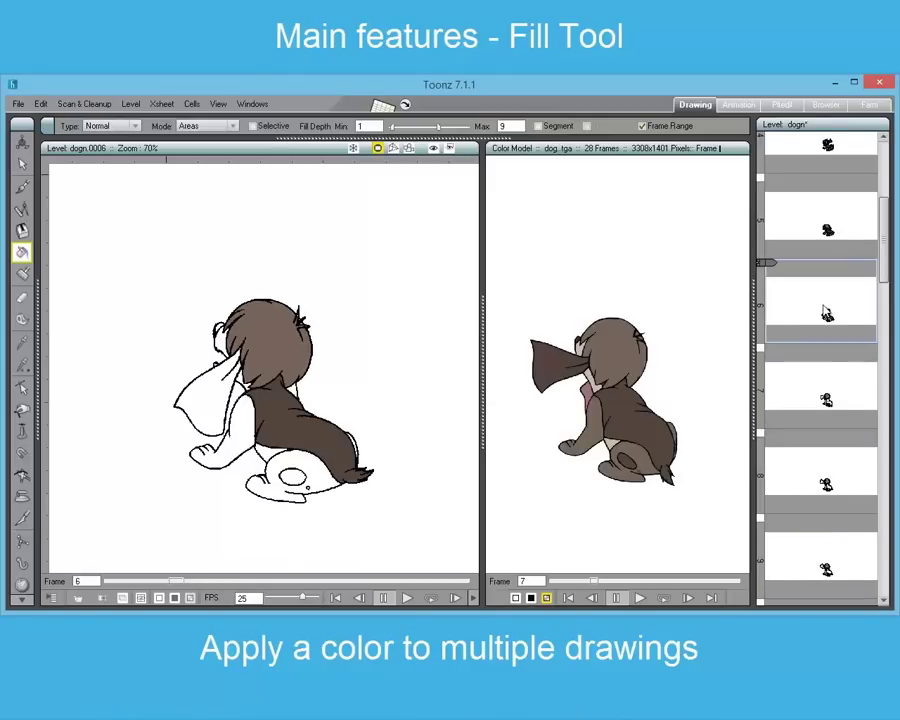
# Step: Turn on onion skin for the previous drawing and use it as a guide to fill the dog's hind leg and ear in drawing 6
pyautogui.click(761, 184)
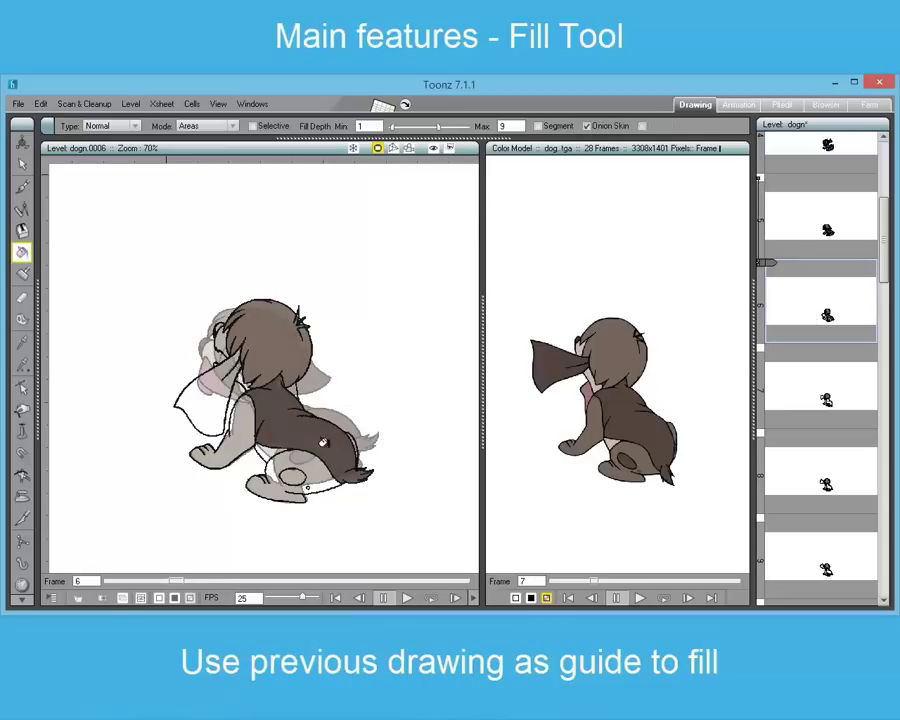
pyautogui.click(310, 466)
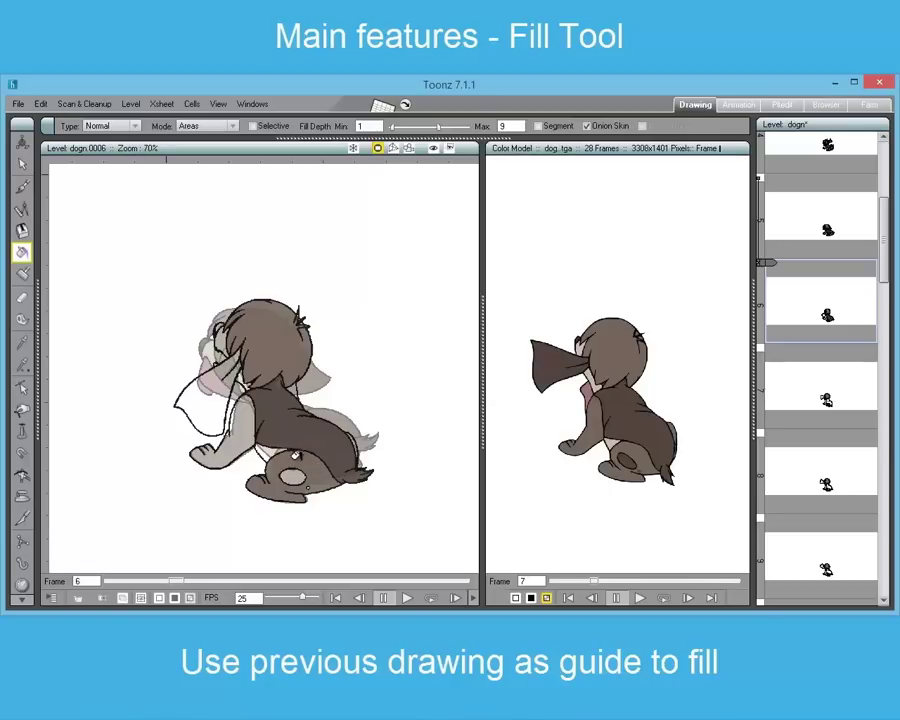
pyautogui.click(227, 399)
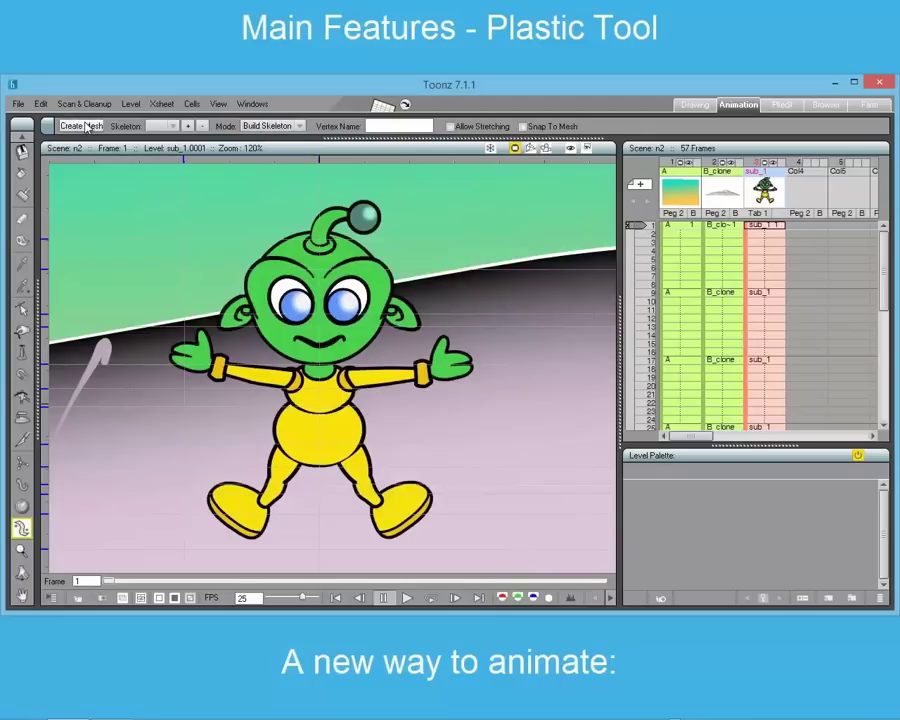
# Step: Create a mesh for the alien with 0.2" edges, 300 DPI and 5-pixel margin, and build its skeleton through body, limbs, head, antenna and ears
pyautogui.click(81, 125)
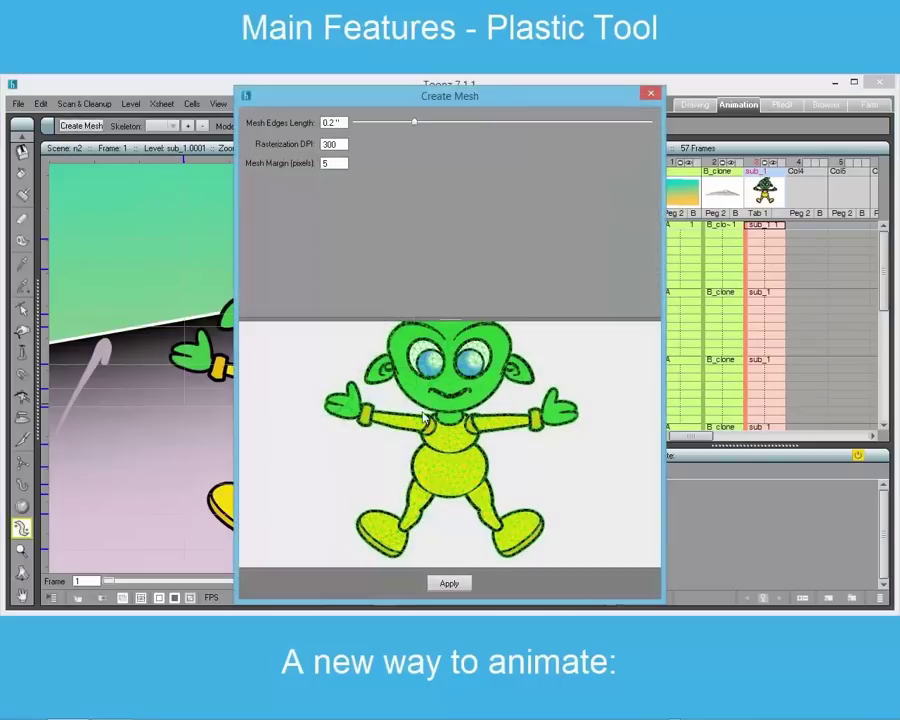
pyautogui.click(449, 583)
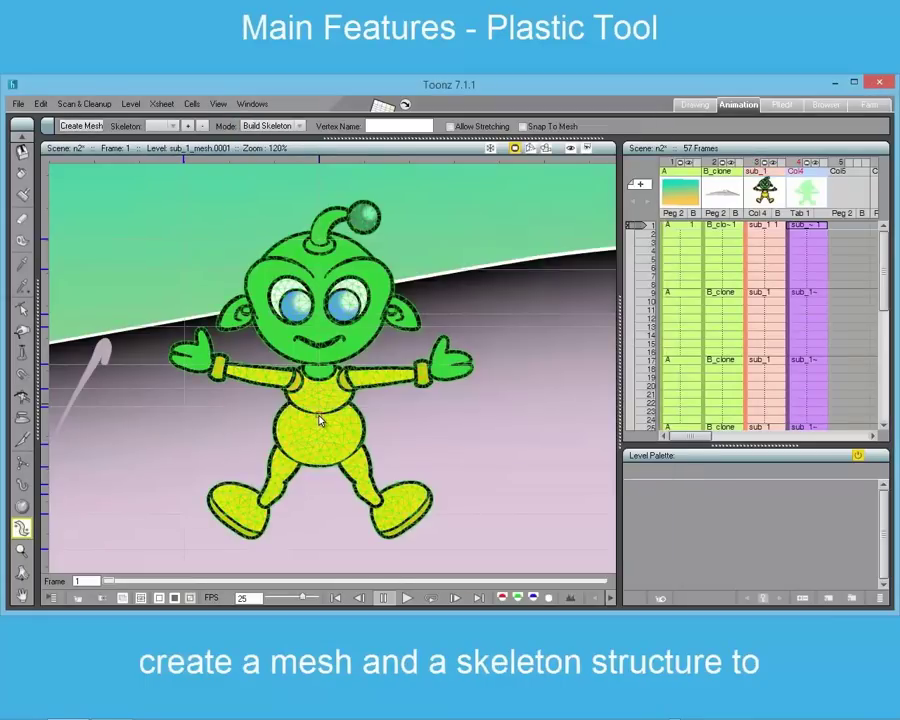
pyautogui.click(319, 415)
pyautogui.click(319, 370)
pyautogui.click(288, 375)
pyautogui.click(250, 373)
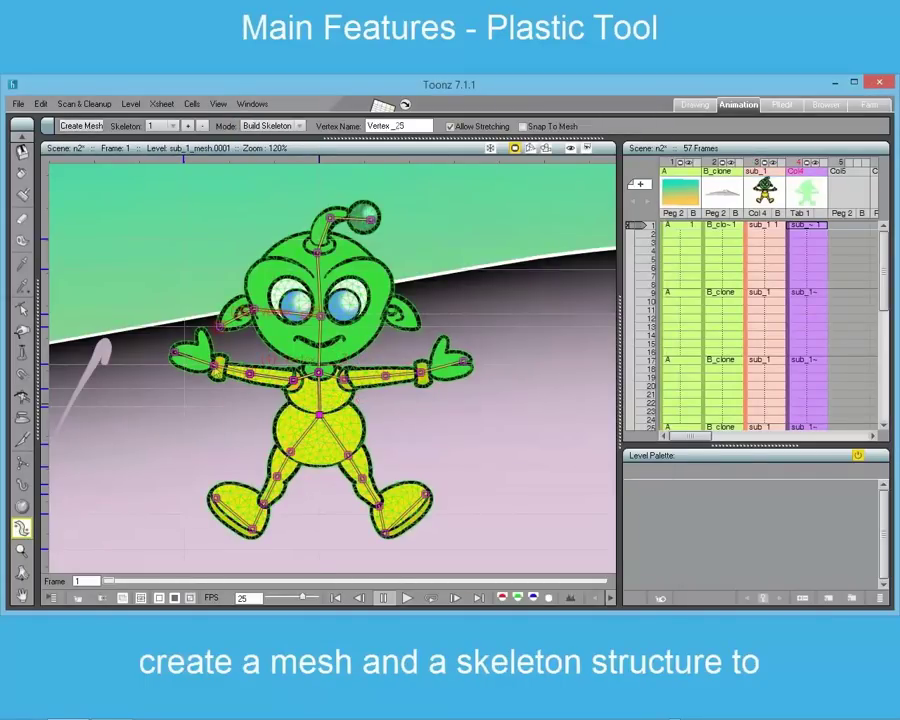
pyautogui.click(384, 305)
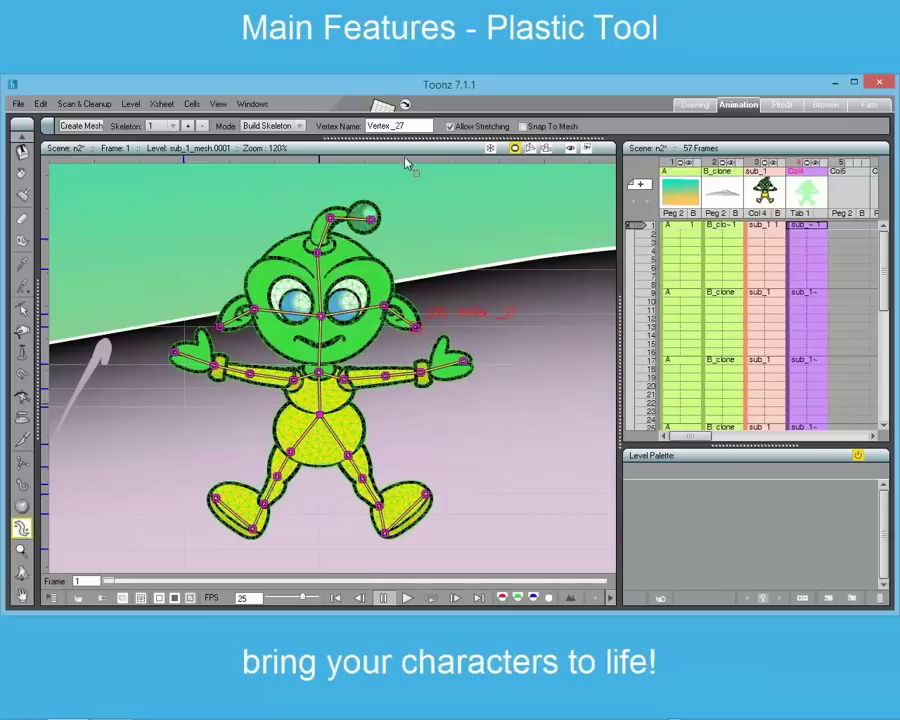
# Step: Switch the Plastic tool to Animate mode and pose the skeleton, lowering the alien's raised arm and bending its antenna at frame 20
pyautogui.click(270, 126)
pyautogui.click(276, 166)
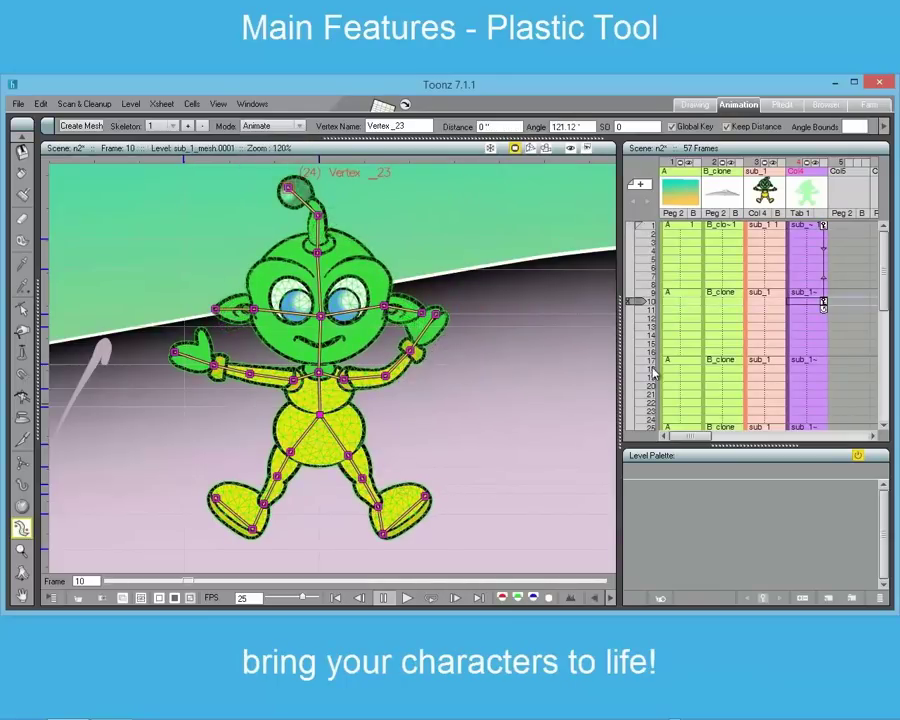
pyautogui.click(649, 387)
pyautogui.moveTo(411, 351); pyautogui.dragTo(397, 432)
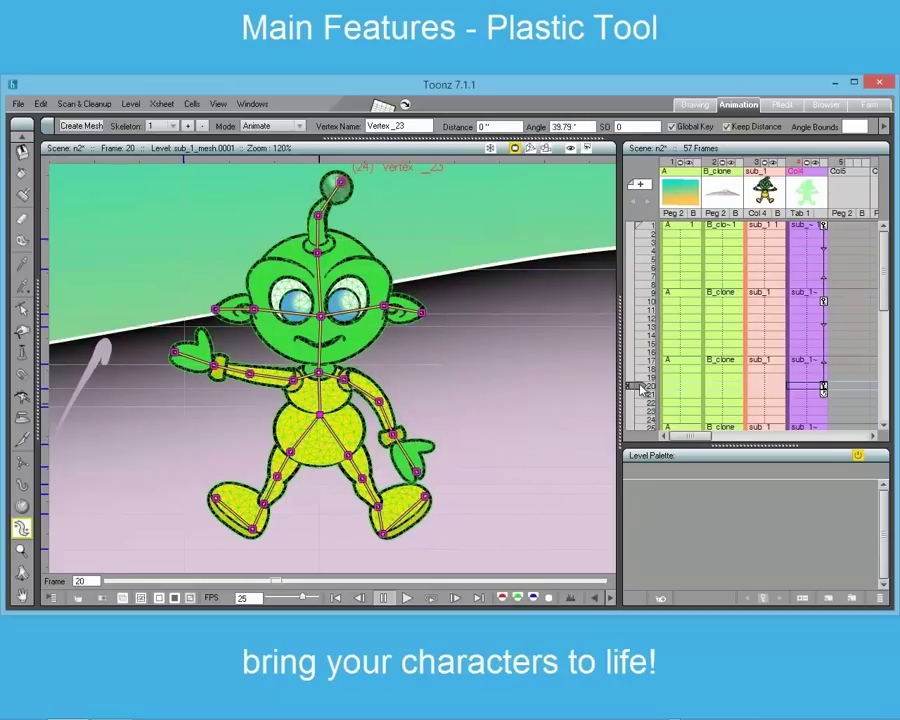
# Step: Set the stop marker at frame 20 and play the alien animation
pyautogui.rightClick(641, 387)
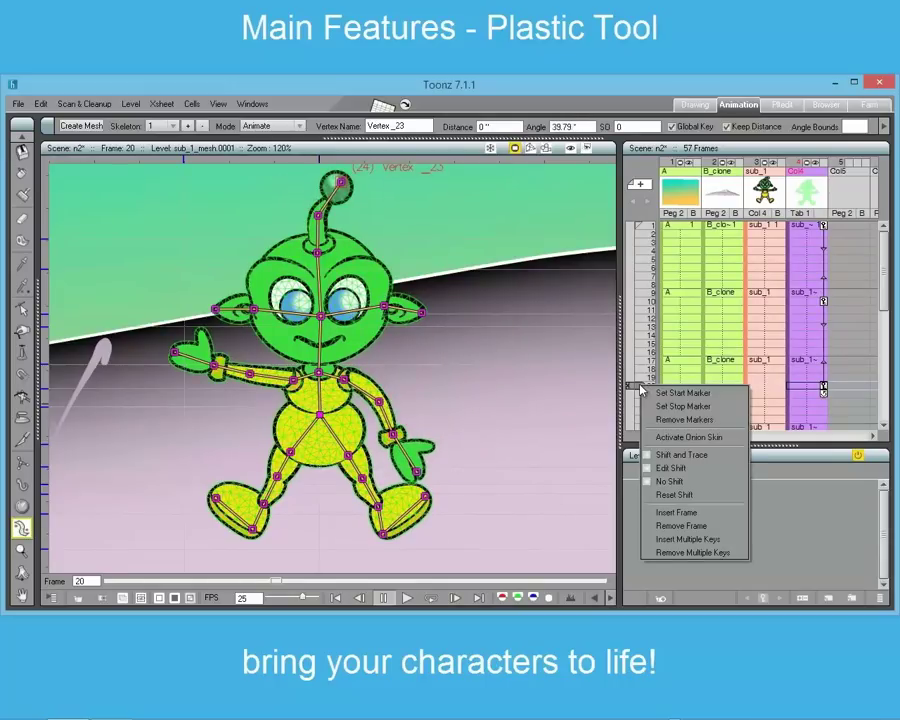
pyautogui.click(660, 405)
pyautogui.click(407, 597)
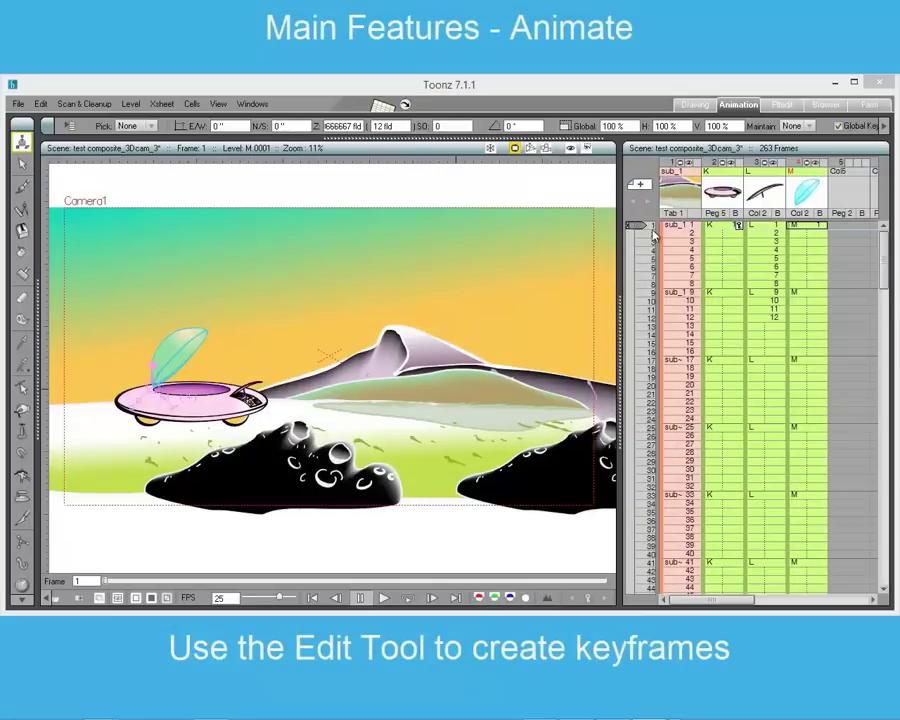
# Step: Set a keyframe for the canopy in column M at frame 12 and close the canopy over the saucer at frame 23
pyautogui.moveTo(643, 226); pyautogui.dragTo(643, 319)
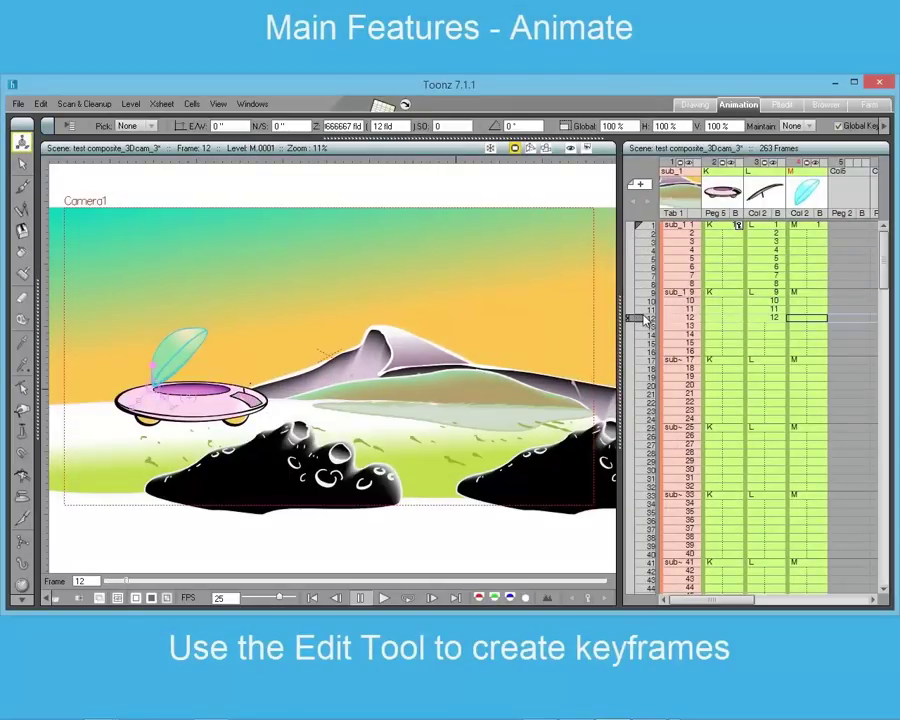
pyautogui.click(815, 320)
pyautogui.click(589, 599)
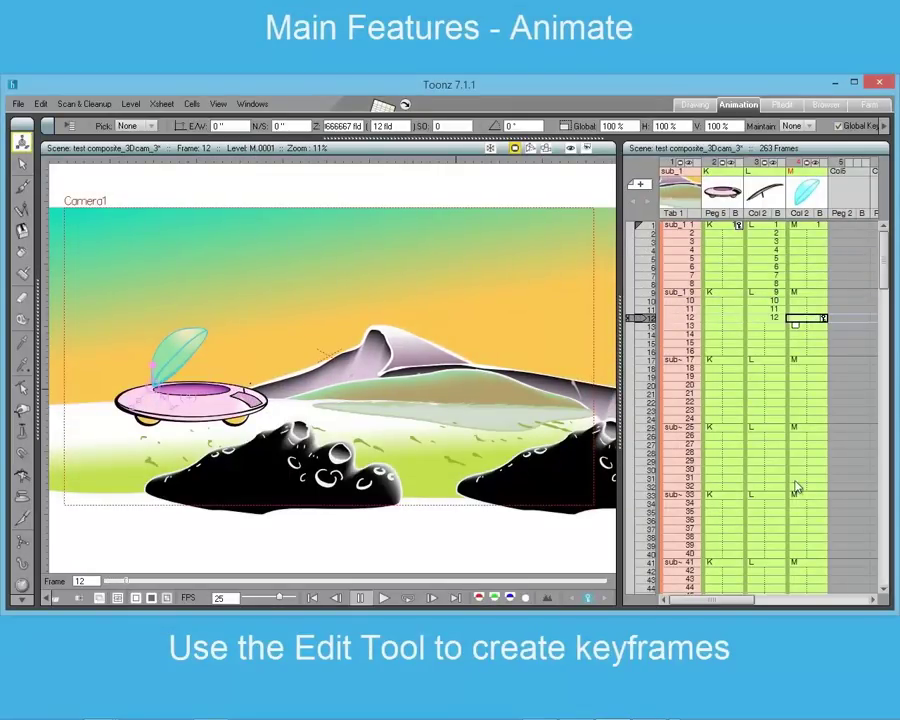
pyautogui.click(816, 411)
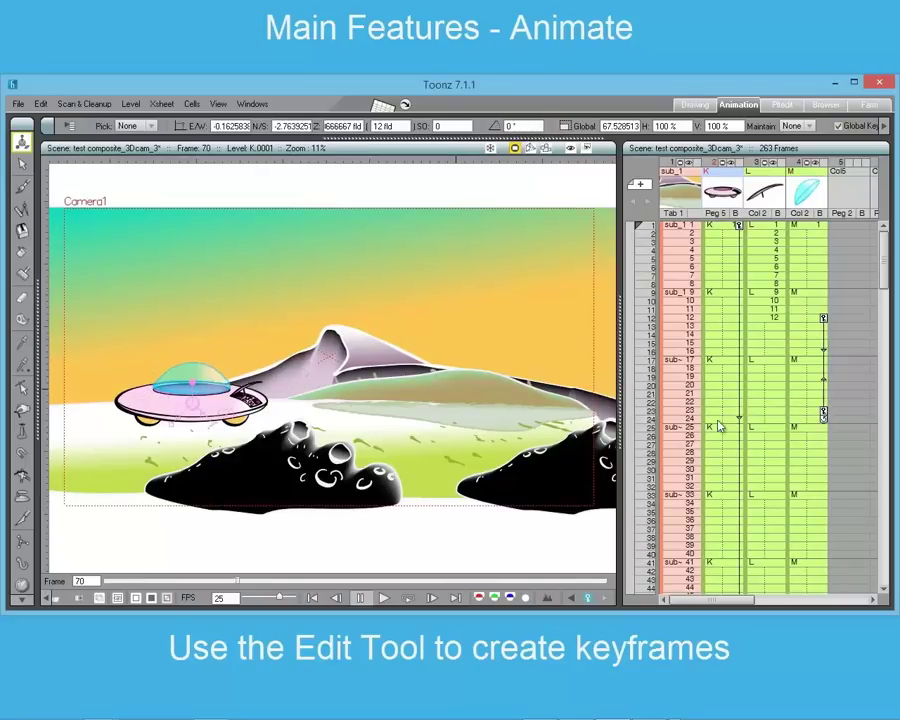
# Step: Keyframe the saucer in column K at frame 24, then move it to the camera's upper-right sky and scale it to about 31% at frame 70
pyautogui.click(720, 419)
pyautogui.scroll(-5, 738, 488)
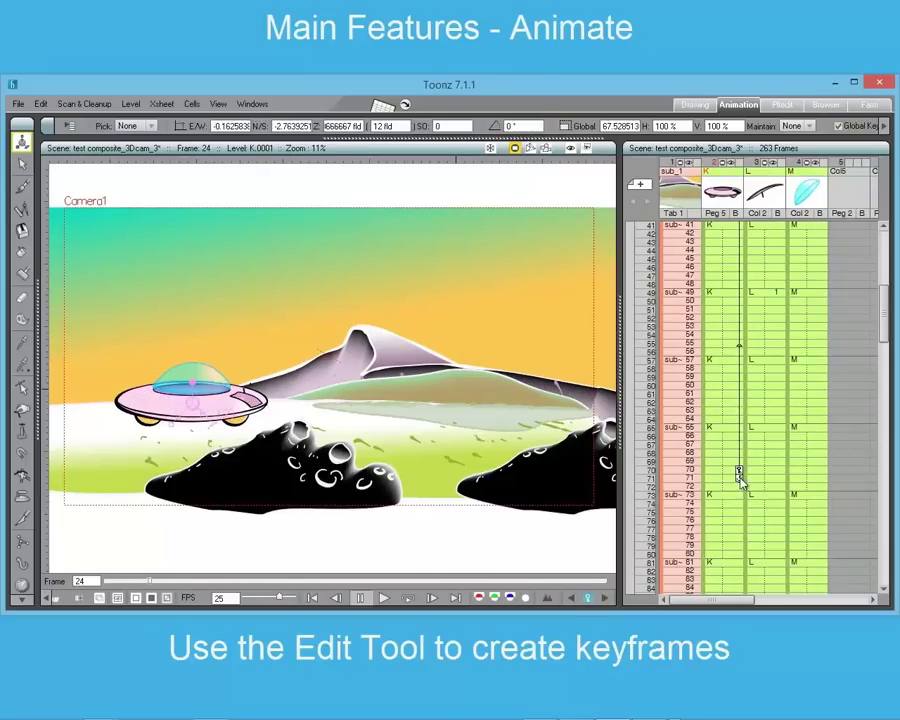
pyautogui.click(718, 470)
pyautogui.moveTo(320, 416); pyautogui.dragTo(532, 251)
pyautogui.moveTo(642, 468); pyautogui.dragTo(643, 170)
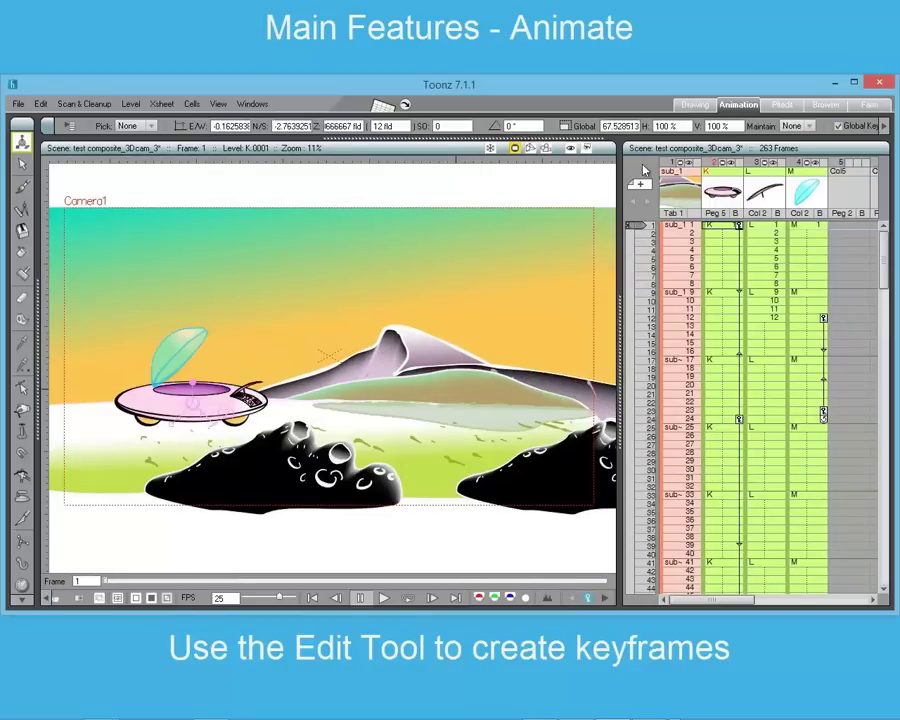
pyautogui.click(384, 597)
pyautogui.click(362, 597)
# Step: In the Function Editor, adjust the speed handles at frame 24 on column K's E/W and Scale curves, and scrub through the animation
pyautogui.scroll(-3, 727, 492)
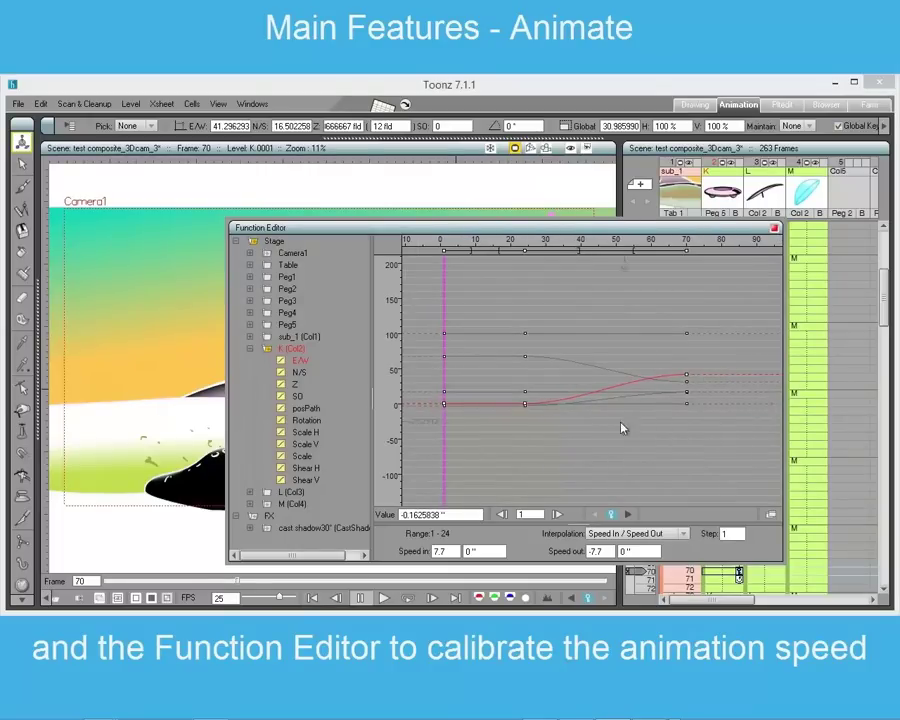
pyautogui.scroll(2, 552, 435)
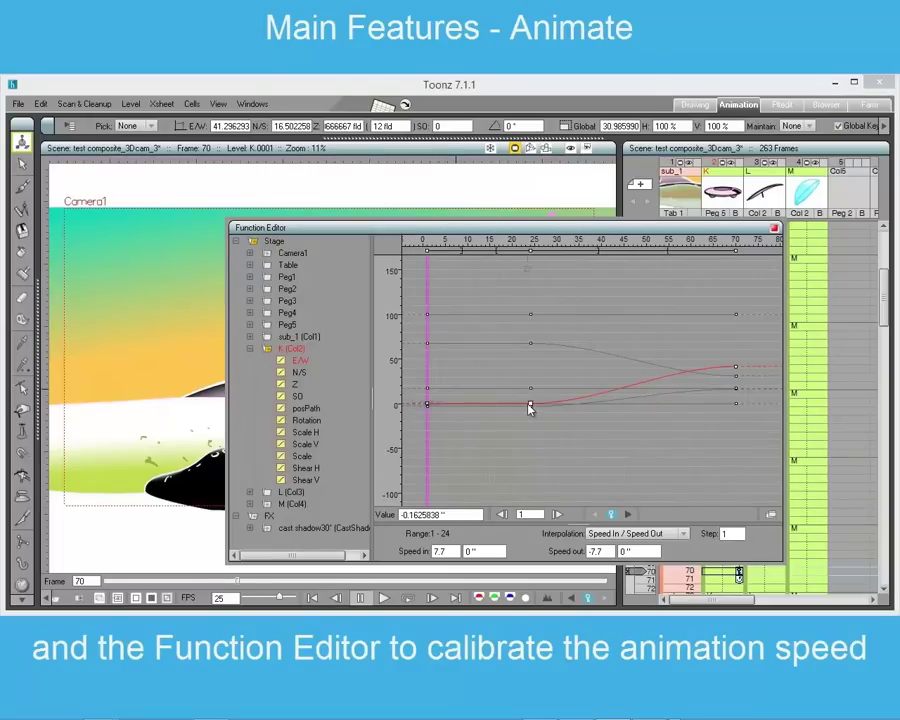
pyautogui.click(530, 404)
pyautogui.moveTo(530, 404); pyautogui.dragTo(588, 388)
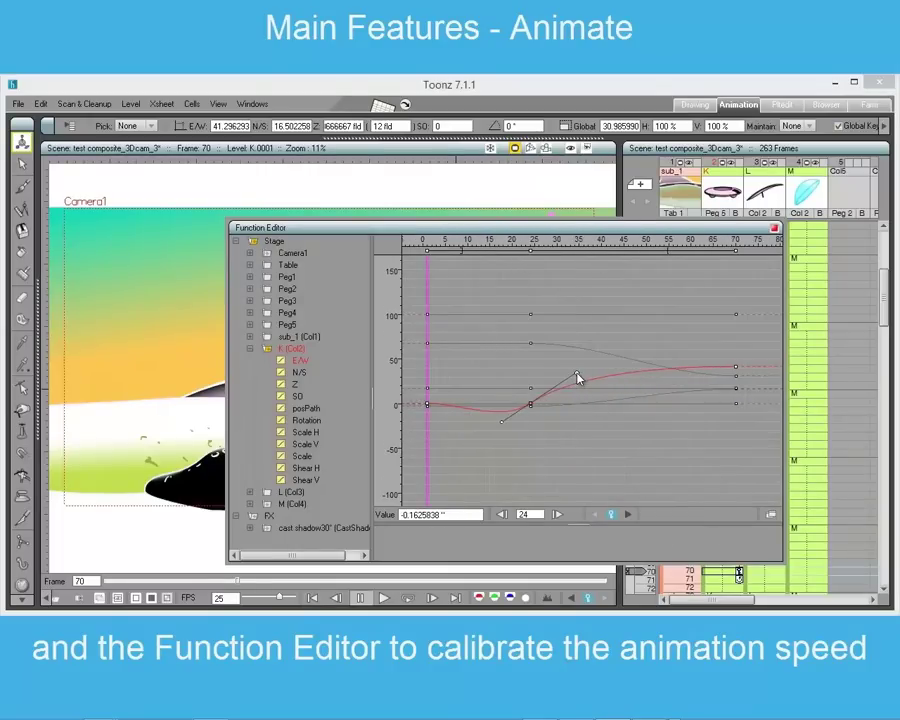
pyautogui.moveTo(497, 413); pyautogui.dragTo(520, 408)
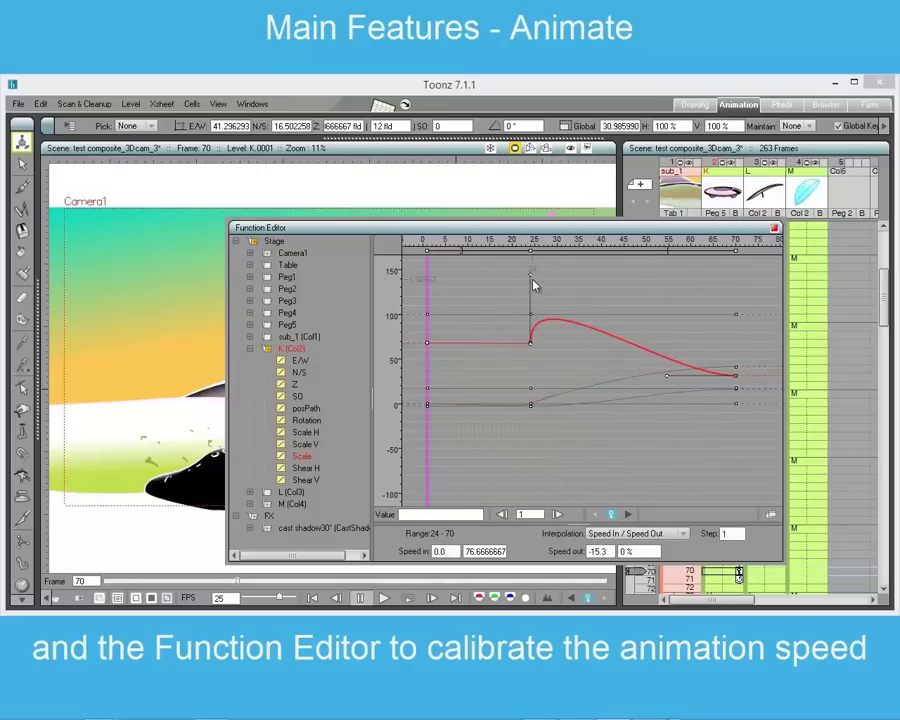
pyautogui.moveTo(531, 277); pyautogui.dragTo(589, 360)
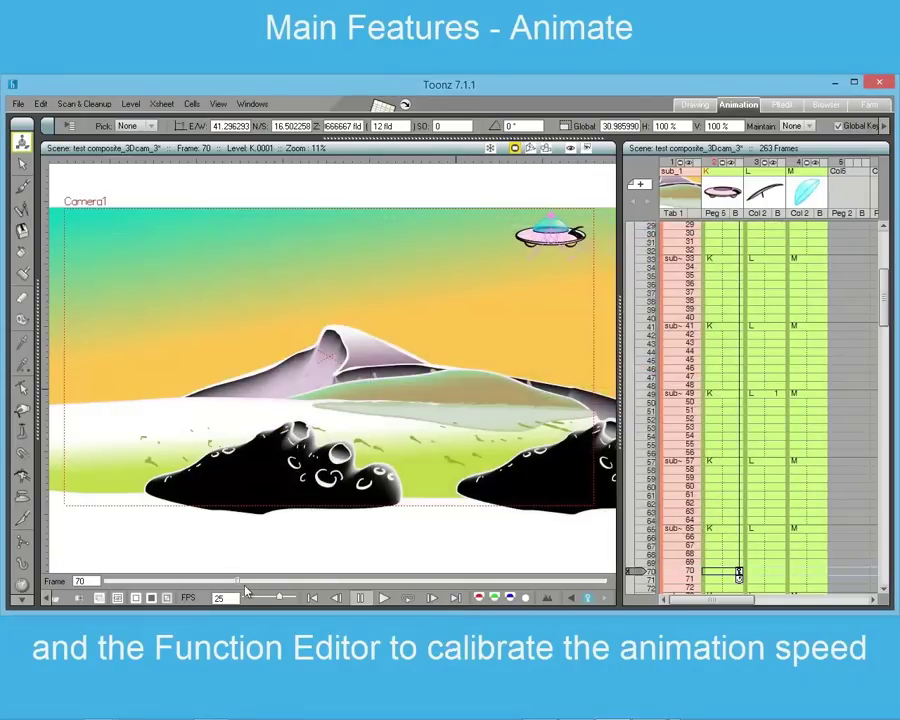
pyautogui.moveTo(238, 585); pyautogui.dragTo(298, 575)
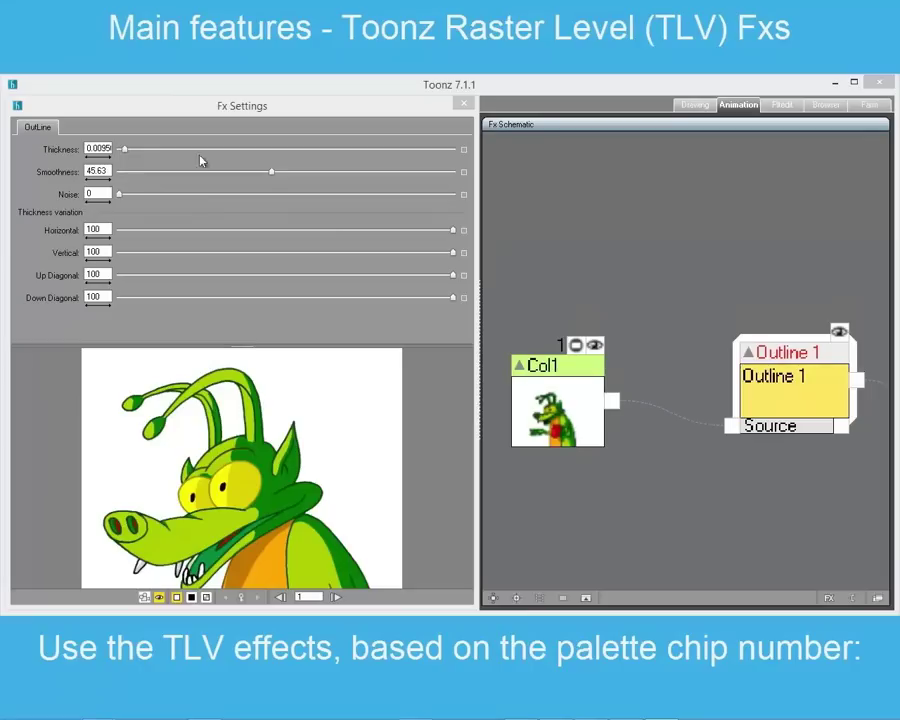
# Step: Set the Outline effect's thickness to about 0.097 and smoothness to 1.49, and disable the Outline 1 node
pyautogui.moveTo(126, 149); pyautogui.dragTo(177, 149)
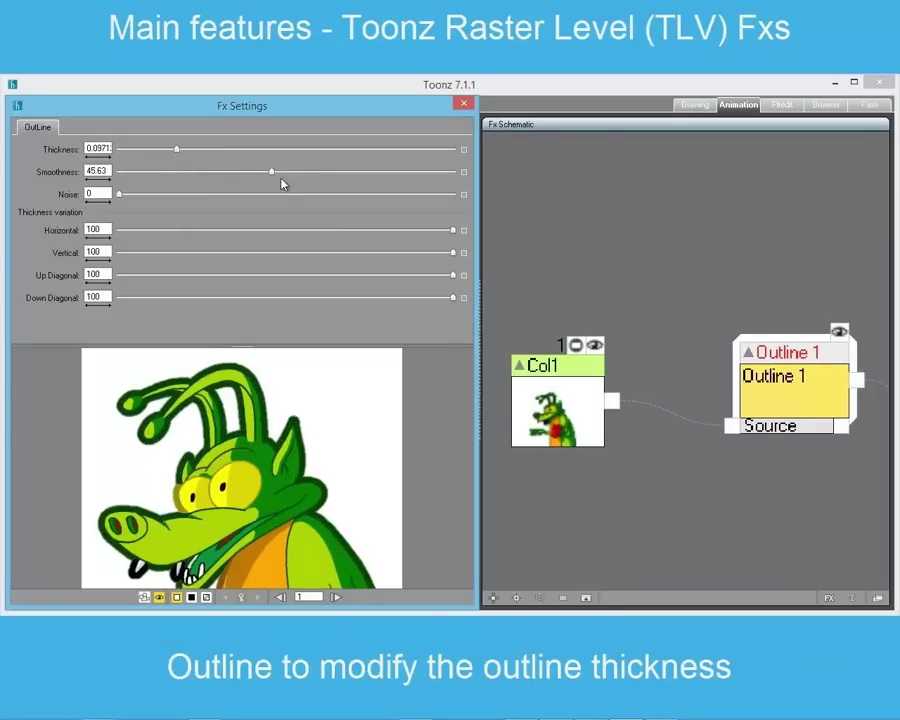
pyautogui.moveTo(228, 173); pyautogui.dragTo(125, 173)
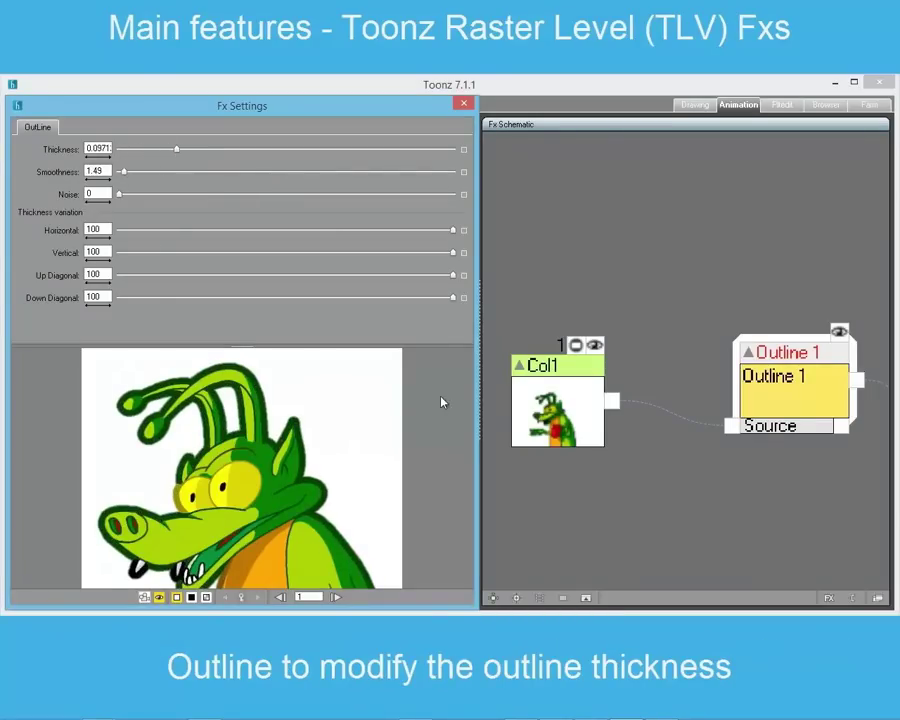
pyautogui.click(839, 334)
# Step: Set the Color Blending 2 effect's intensity to about 0.169 and its smoothness to 229
pyautogui.moveTo(804, 313); pyautogui.dragTo(475, 316)
pyautogui.click(703, 404)
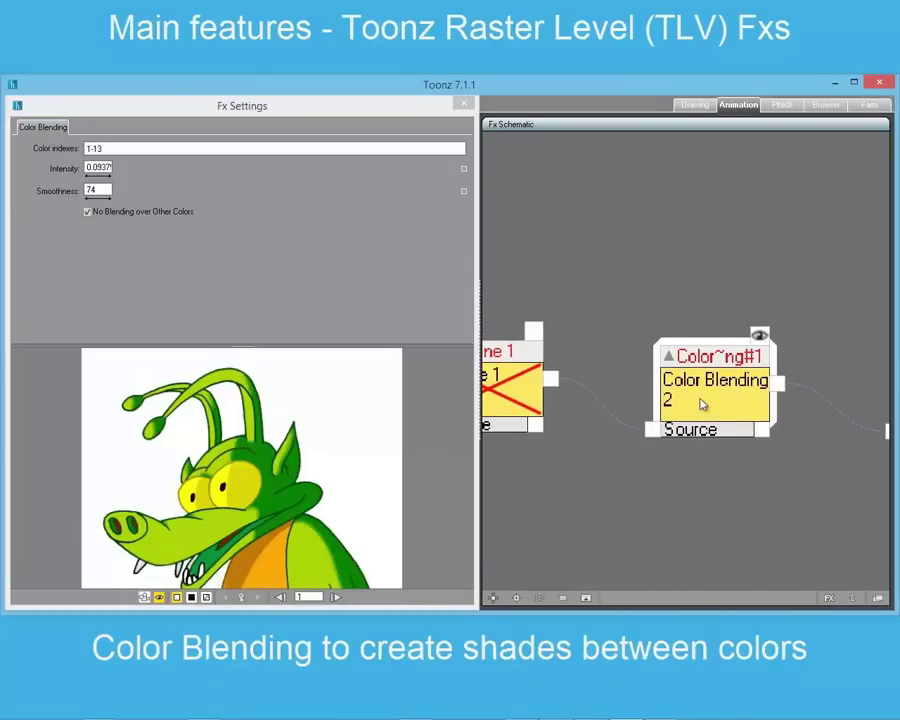
pyautogui.scroll(5, 297, 476)
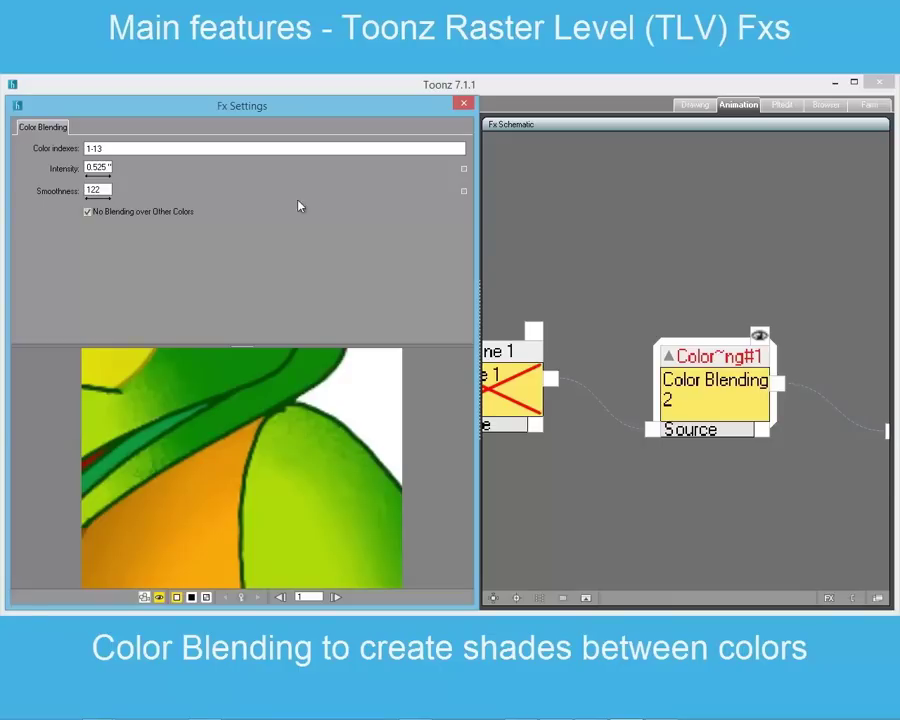
pyautogui.moveTo(298, 200); pyautogui.dragTo(387, 200)
pyautogui.moveTo(100, 197); pyautogui.dragTo(407, 206)
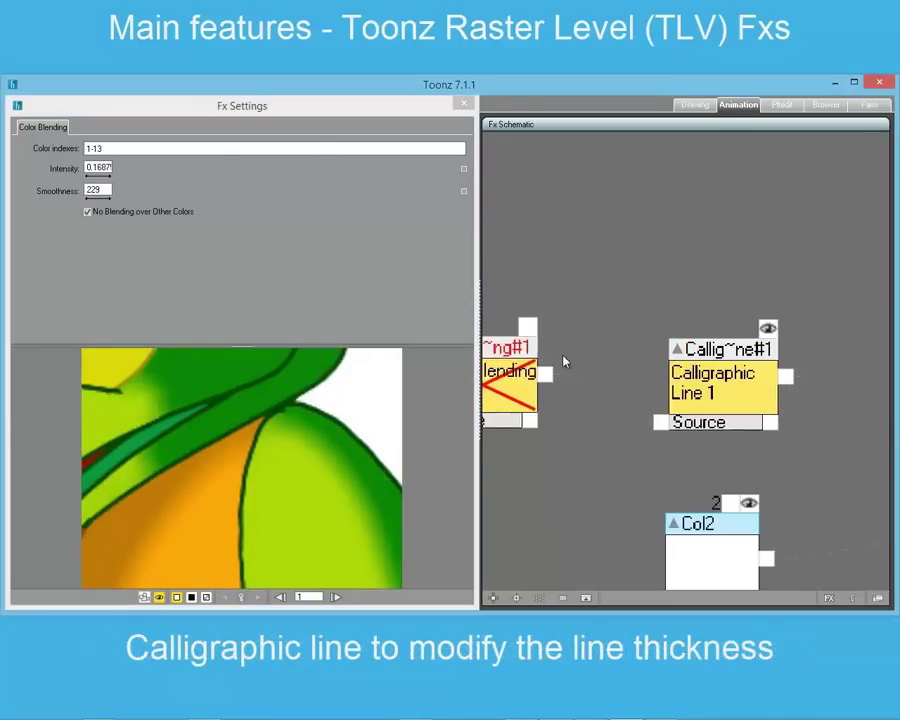
# Step: Set the Calligraphic Line 1 effect's thickness to 0.084", smoothness to 17.48 and noise to 32.62
pyautogui.click(643, 387)
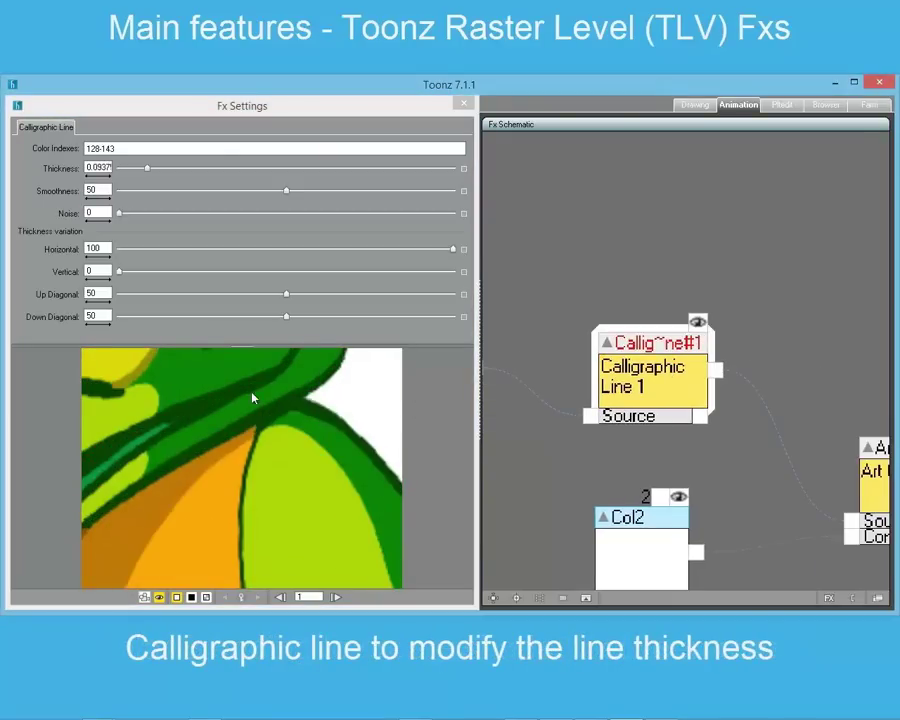
pyautogui.scroll(-5, 253, 399)
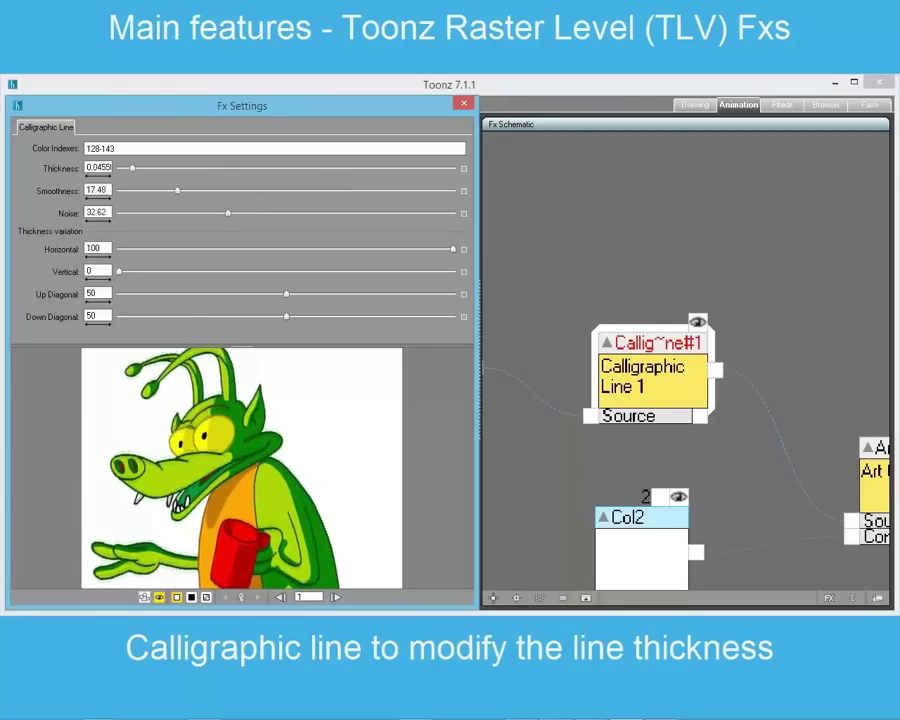
pyautogui.moveTo(131, 168); pyautogui.dragTo(145, 172)
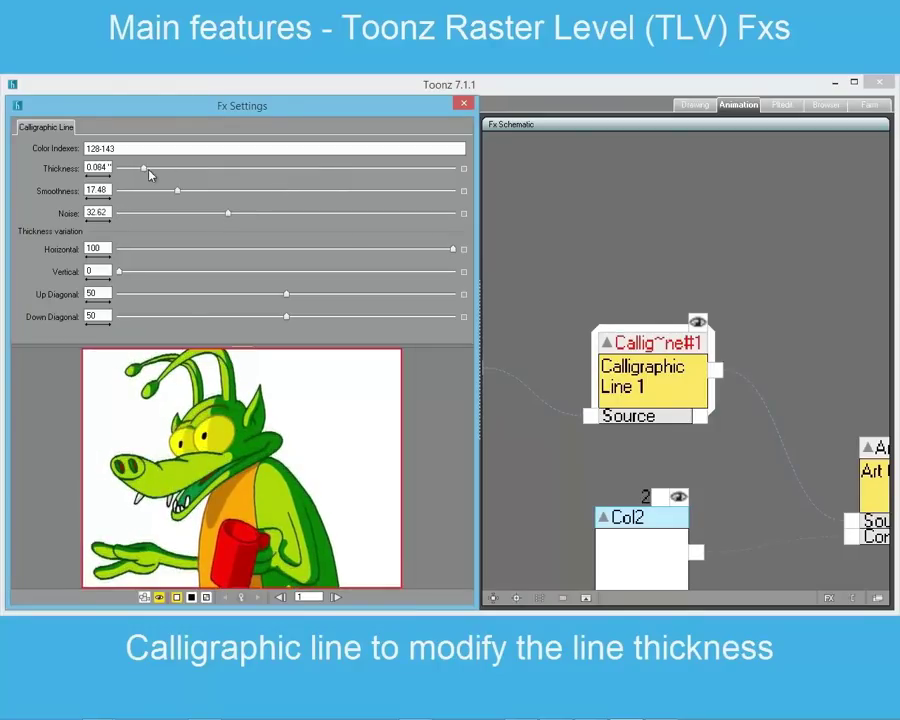
pyautogui.scroll(4, 200, 475)
pyautogui.scroll(4, 200, 473)
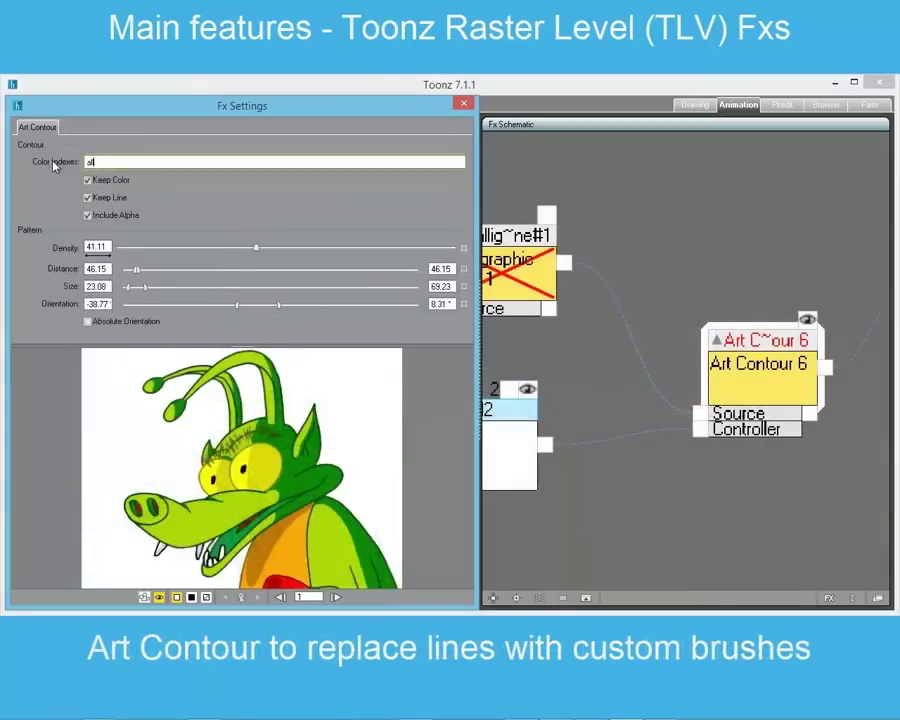
# Step: Apply the Art Contour 6 effect to all color indexes and set the pattern density to 62.69
pyautogui.write('l')
pyautogui.press('Return')
pyautogui.moveTo(265, 248); pyautogui.dragTo(328, 248)
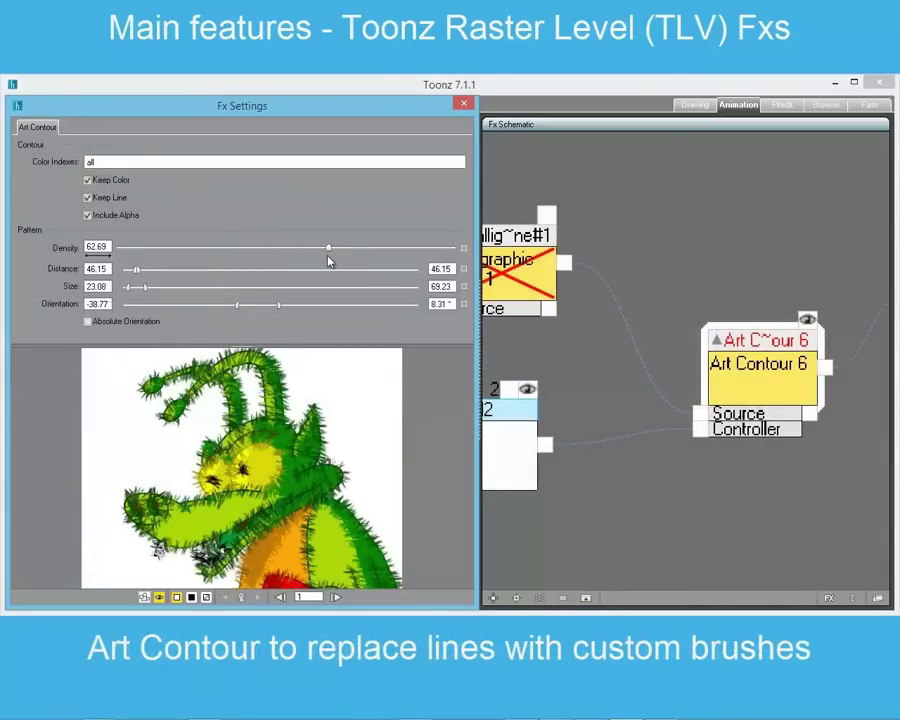
# Step: Toggle Keep Color off and on and turn off Keep Line in the Art Contour settings
pyautogui.click(88, 181)
pyautogui.click(88, 180)
pyautogui.click(88, 198)
pyautogui.scroll(3, 285, 432)
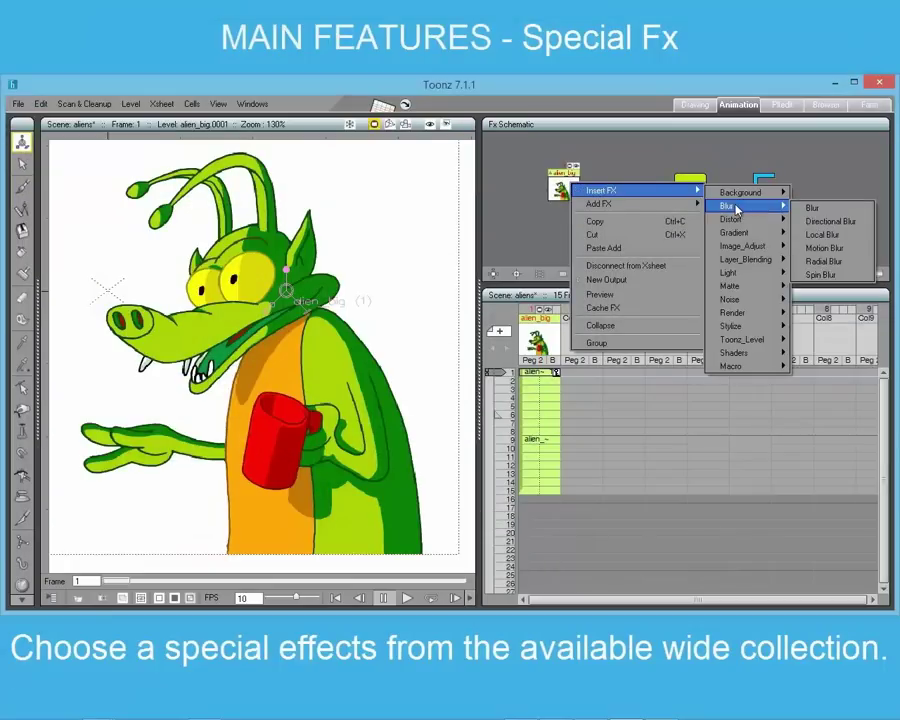
# Step: Insert a Blur effect on the alien_big level and animate its value from 0.375" at frame 1 to about 0.844" at frame 15
pyautogui.moveTo(737, 235)
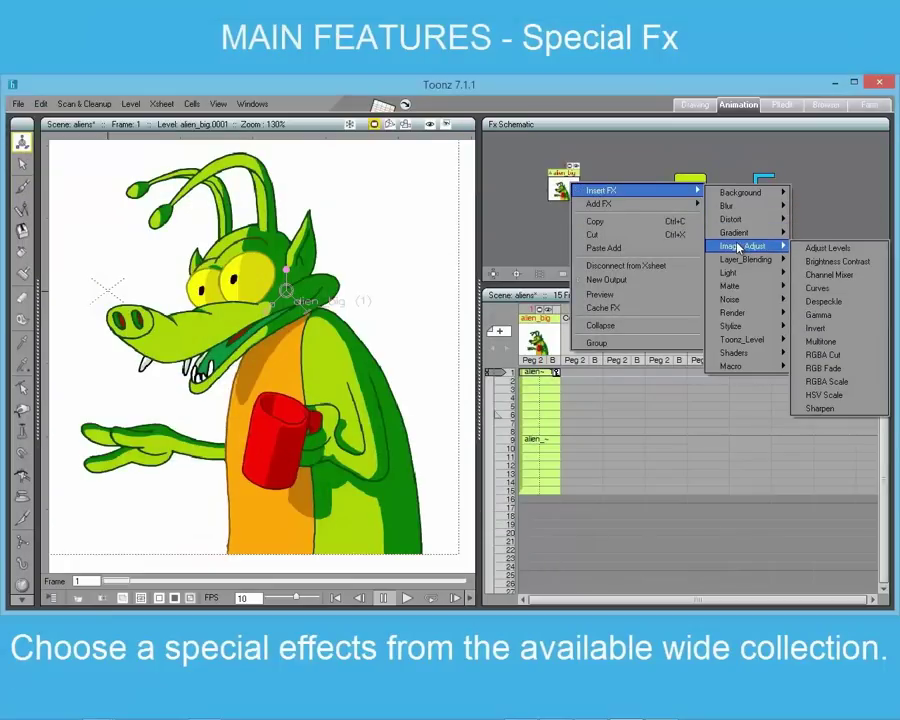
pyautogui.moveTo(737, 300)
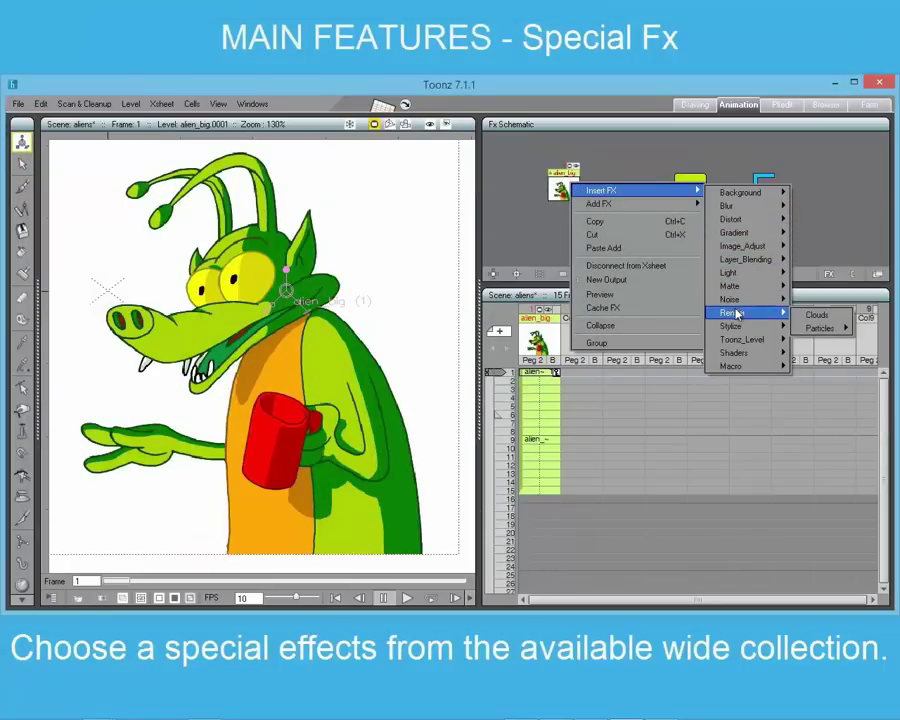
pyautogui.moveTo(742, 353)
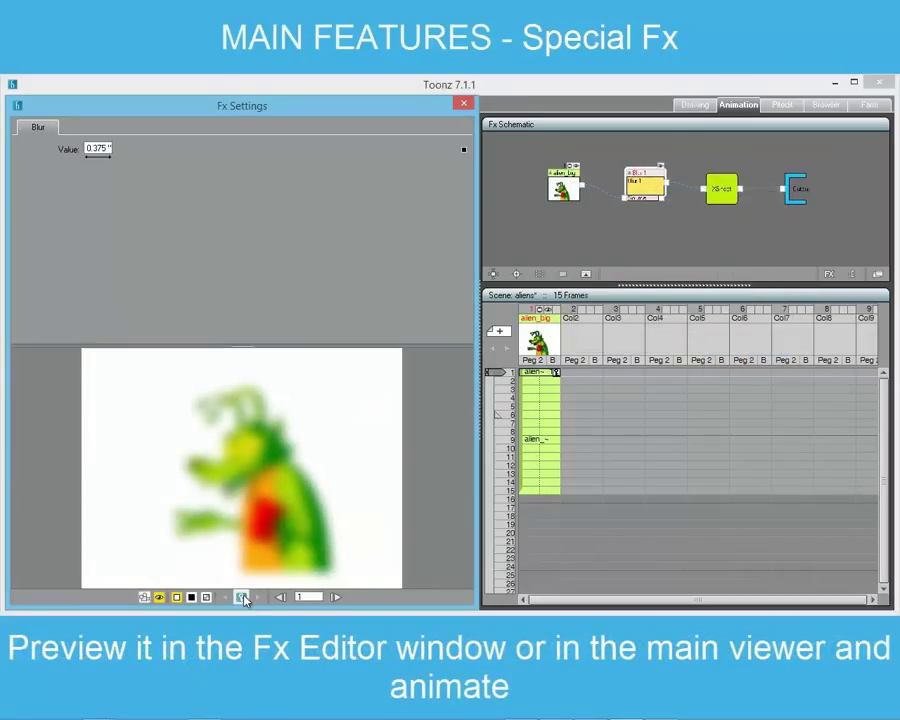
pyautogui.click(506, 490)
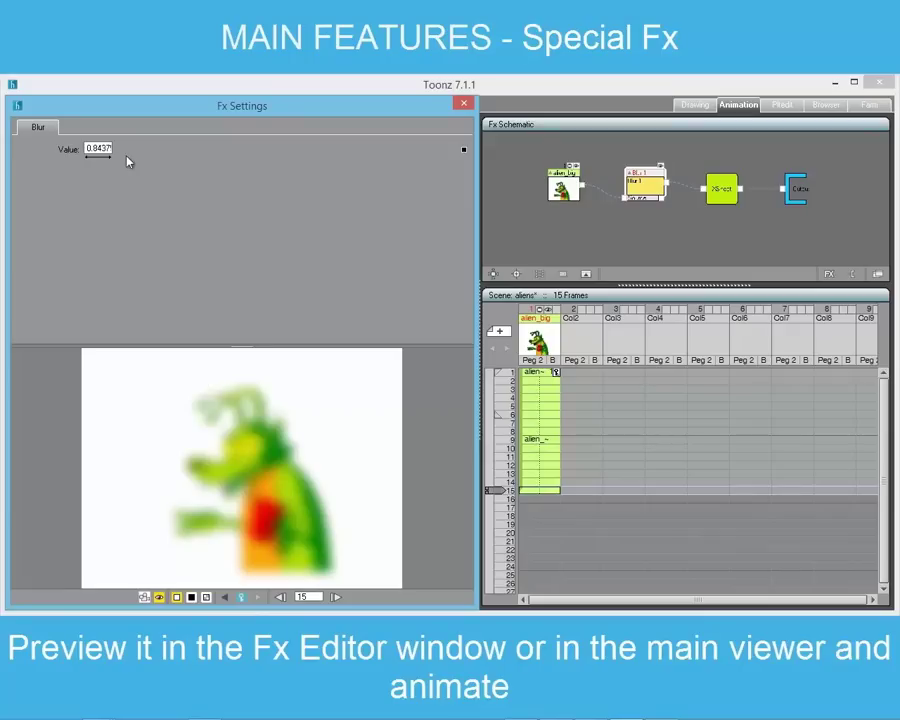
pyautogui.moveTo(329, 171); pyautogui.dragTo(332, 171)
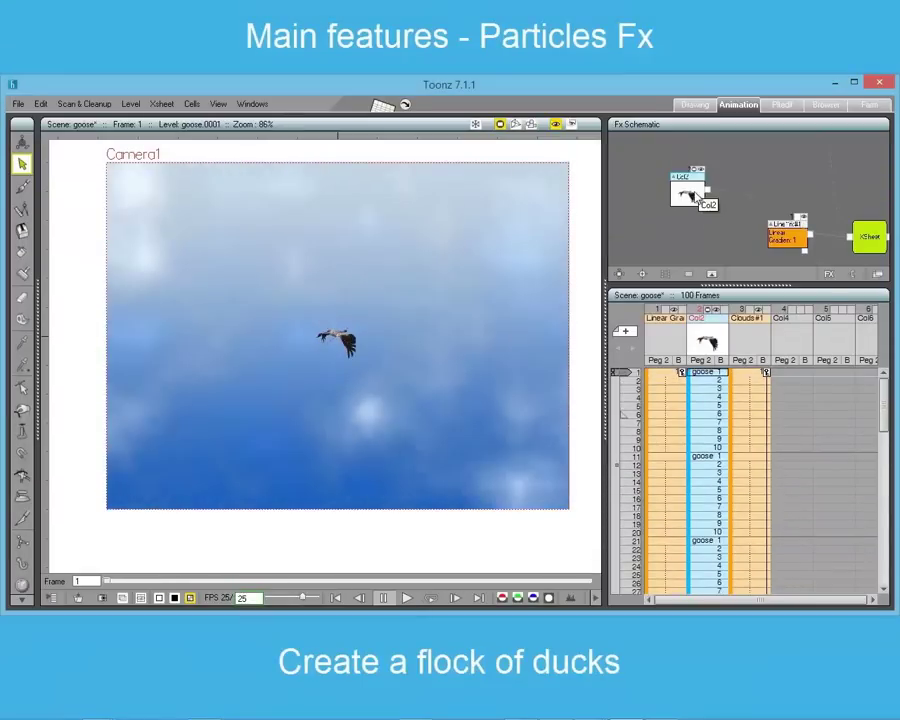
# Step: Insert a Particles effect preset for the goose level and link the level to the effect's source input
pyautogui.rightClick(697, 196)
pyautogui.moveTo(730, 200)
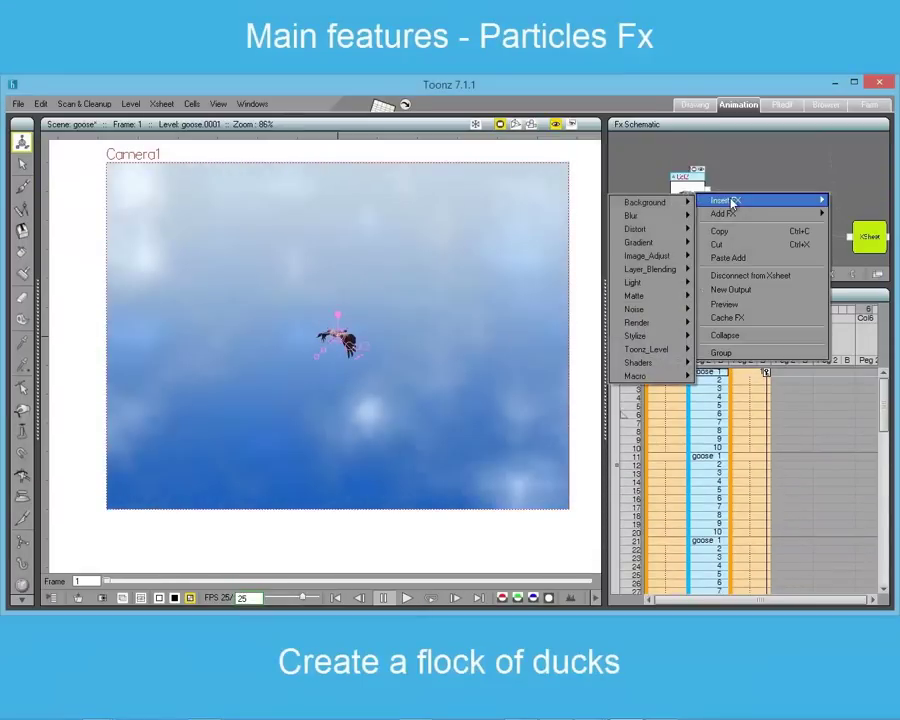
pyautogui.moveTo(640, 322)
pyautogui.moveTo(726, 338)
pyautogui.click(788, 356)
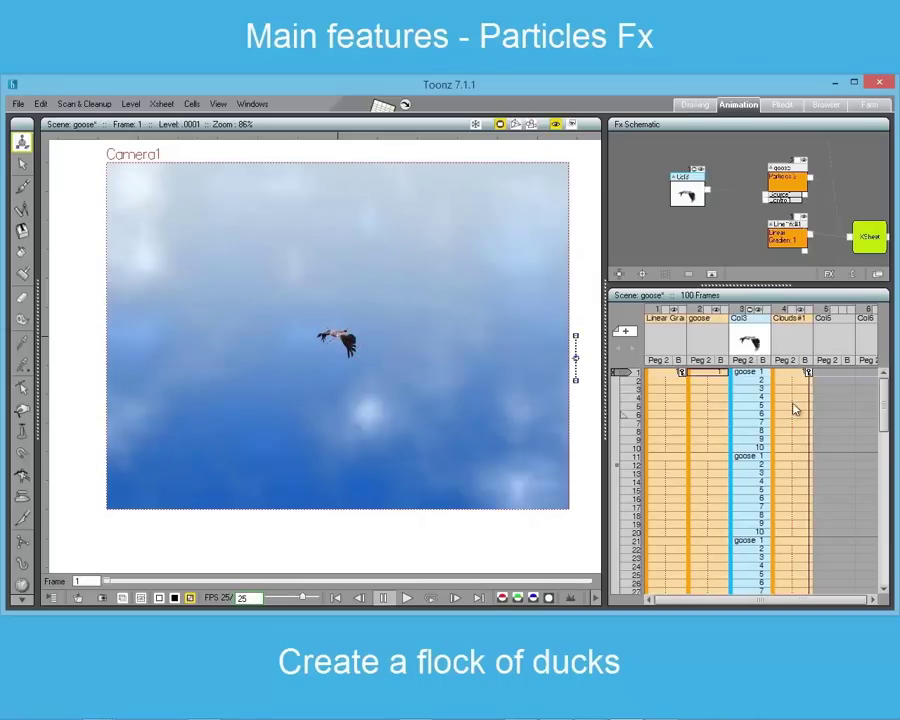
pyautogui.moveTo(768, 197); pyautogui.dragTo(776, 196)
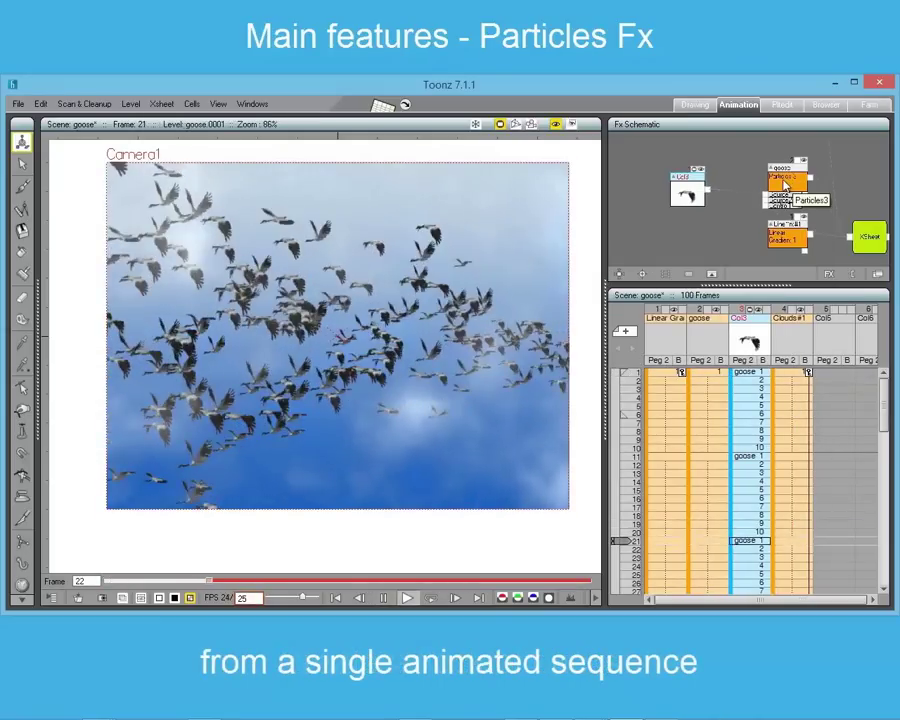
# Step: Open the goose Particles effect's settings and review its birth, environment and animation parameters
pyautogui.doubleClick(786, 185)
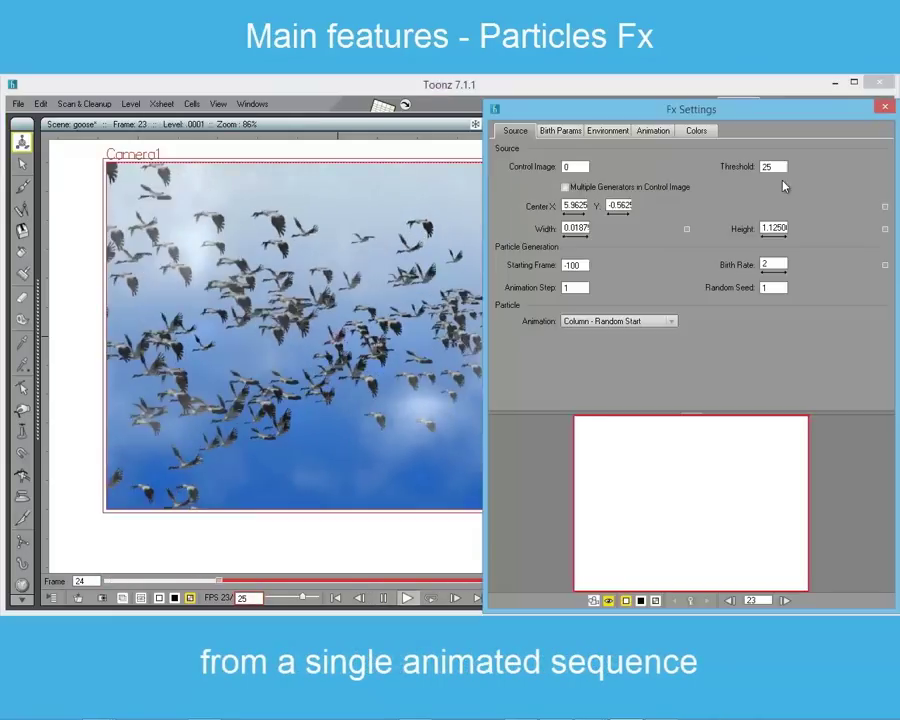
pyautogui.click(562, 131)
pyautogui.click(609, 133)
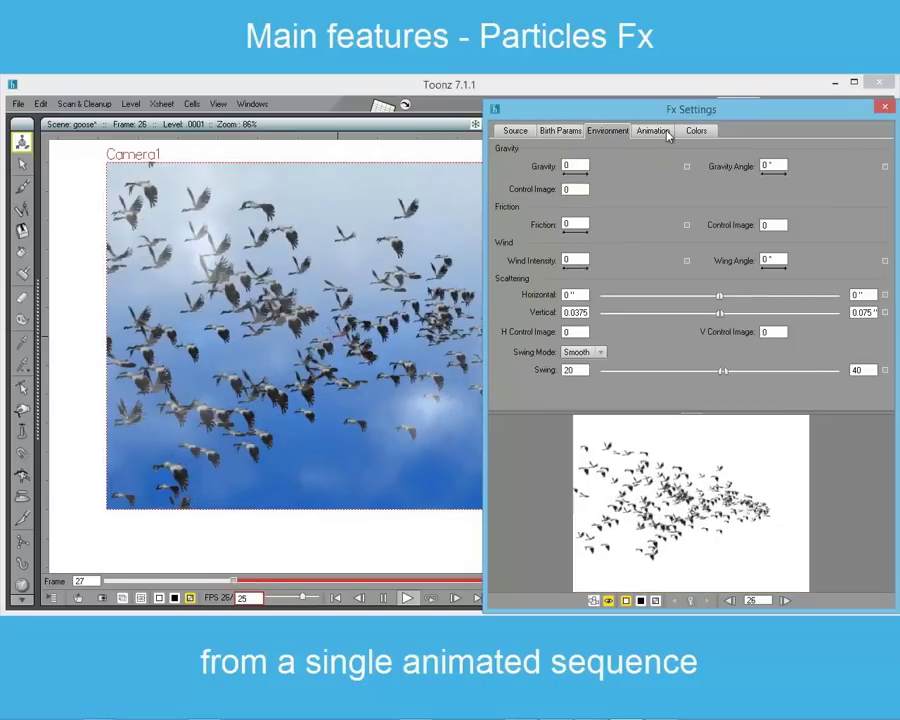
pyautogui.click(664, 133)
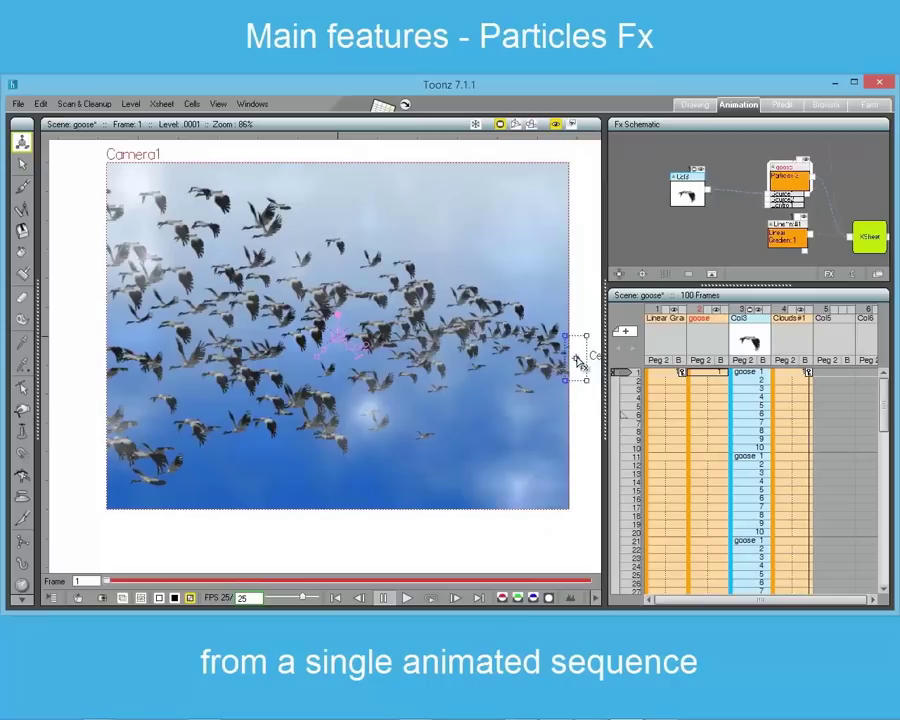
# Step: Move the particle emitter slightly upward beside the camera frame's edge and open the output settings
pyautogui.moveTo(577, 362)
pyautogui.mouseDown()
pyautogui.moveTo(450, 347)
pyautogui.moveTo(580, 340)
pyautogui.mouseUp()
pyautogui.click(18, 103)
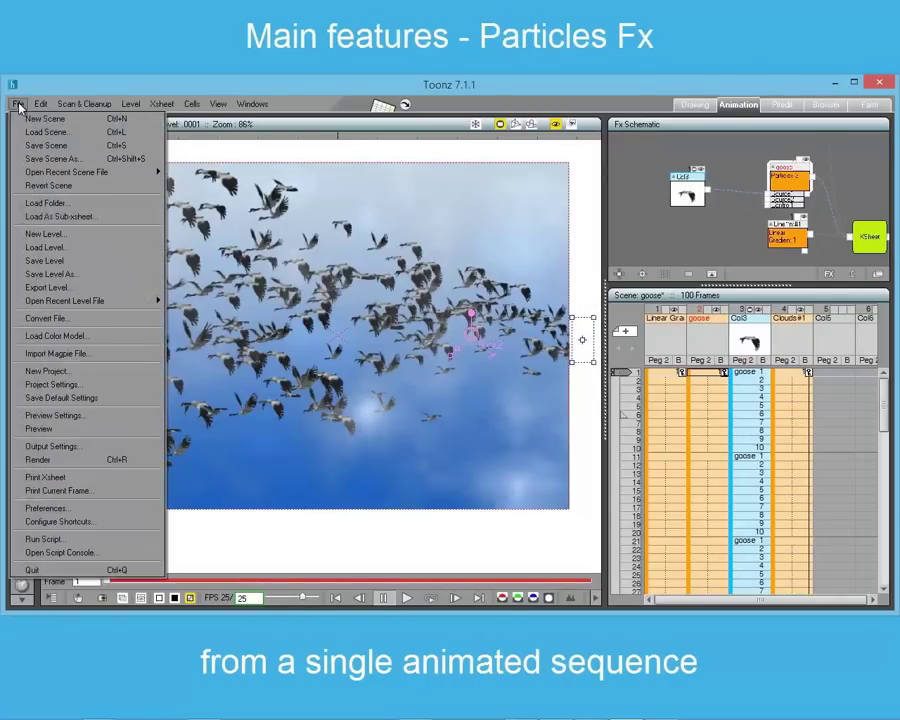
pyautogui.click(40, 450)
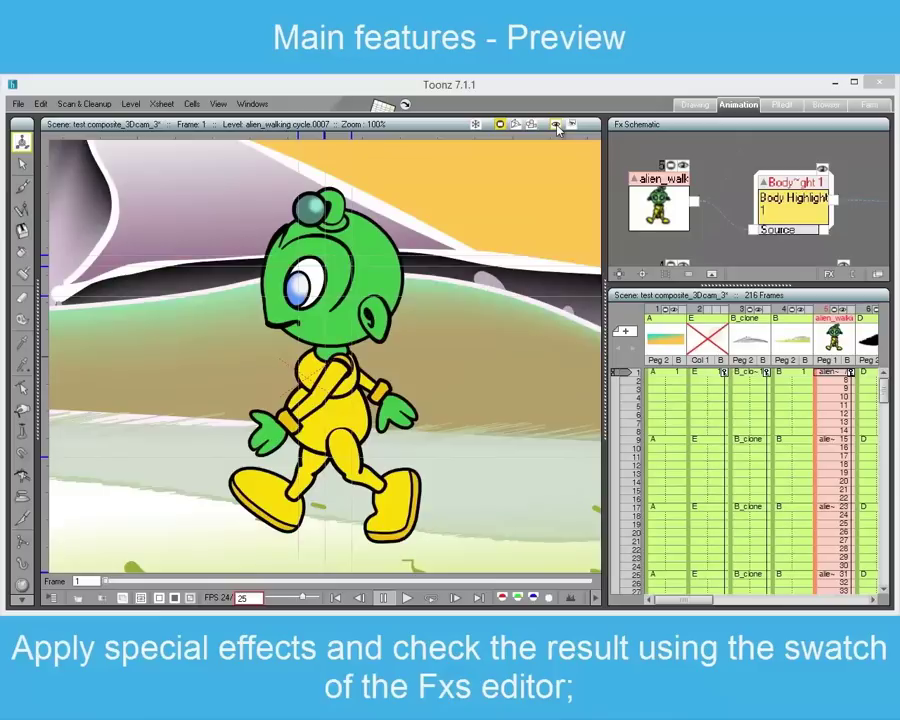
# Step: Turn on the full scene preview and set the Body Highlight's green component to 149 and its transparency to 0.18
pyautogui.click(556, 124)
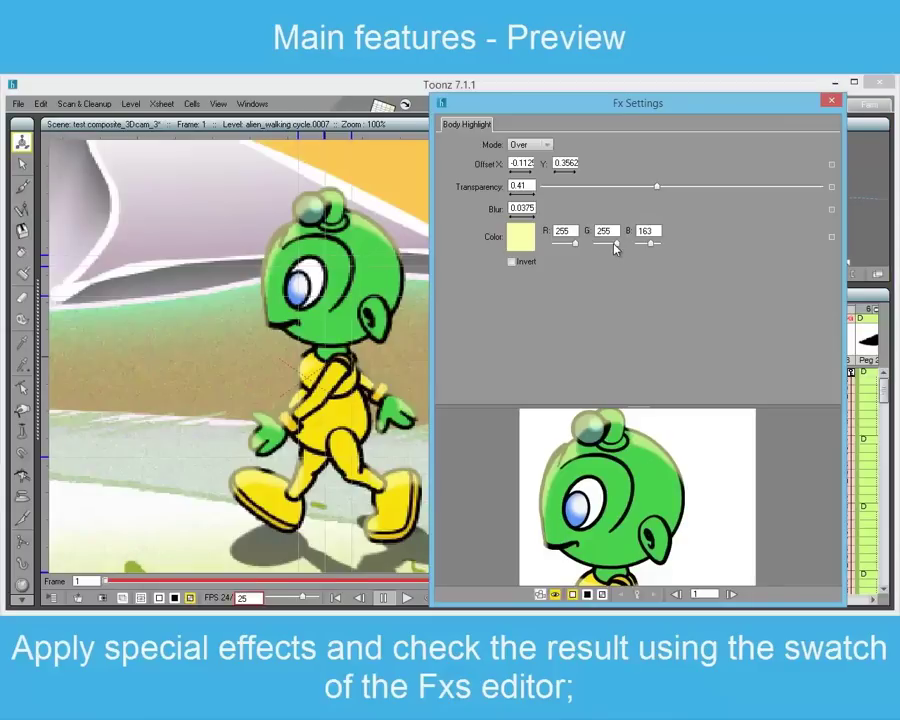
pyautogui.moveTo(614, 244); pyautogui.dragTo(606, 244)
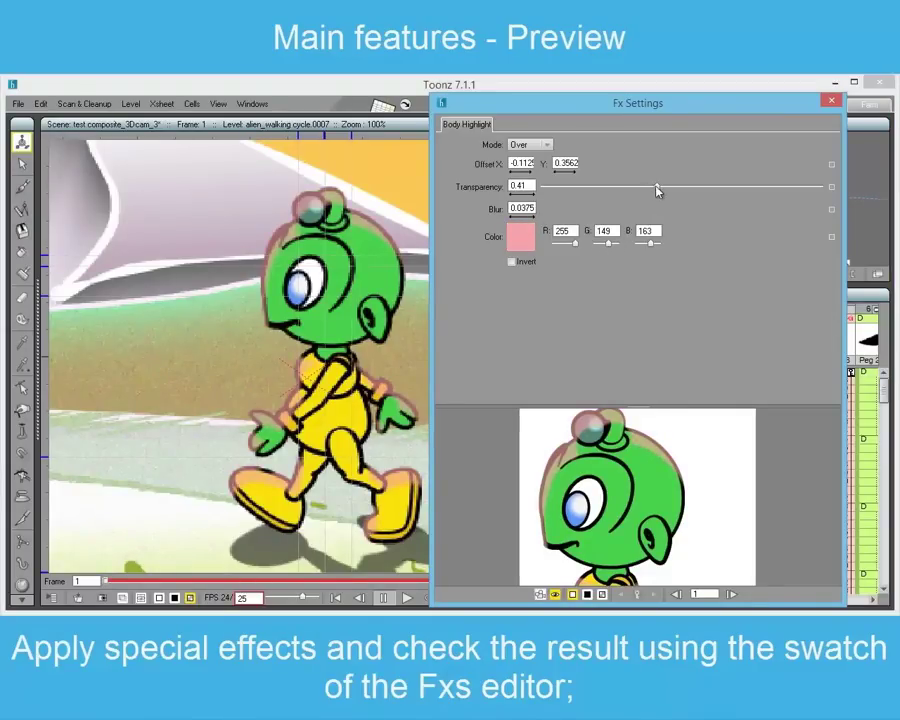
pyautogui.moveTo(605, 189); pyautogui.dragTo(592, 188)
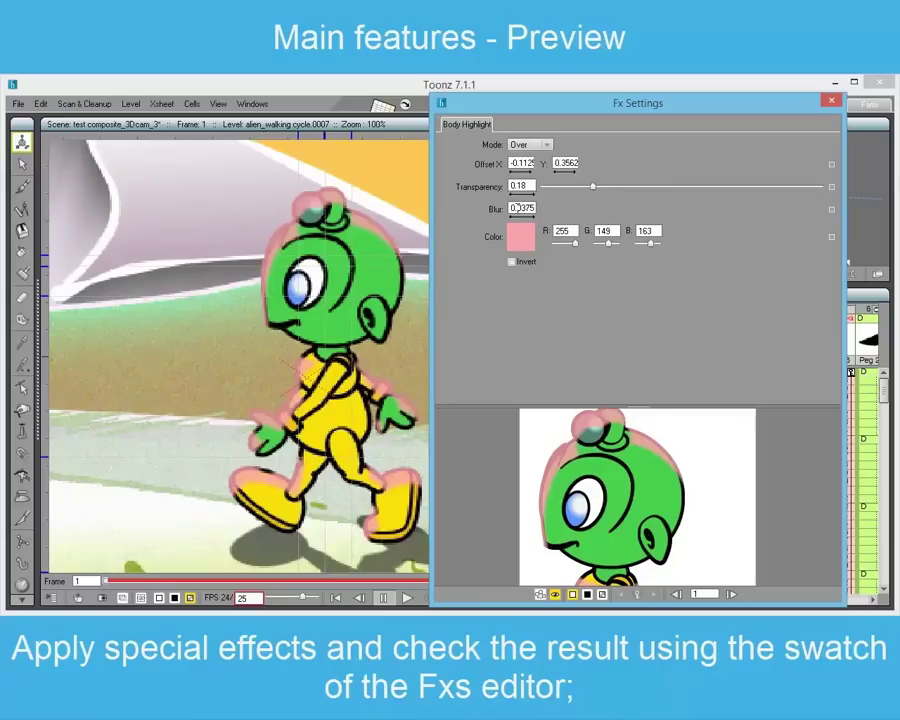
# Step: Set the Body Highlight's blur to about 0.356 and toggle Invert on and off
pyautogui.moveTo(526, 218); pyautogui.dragTo(531, 218)
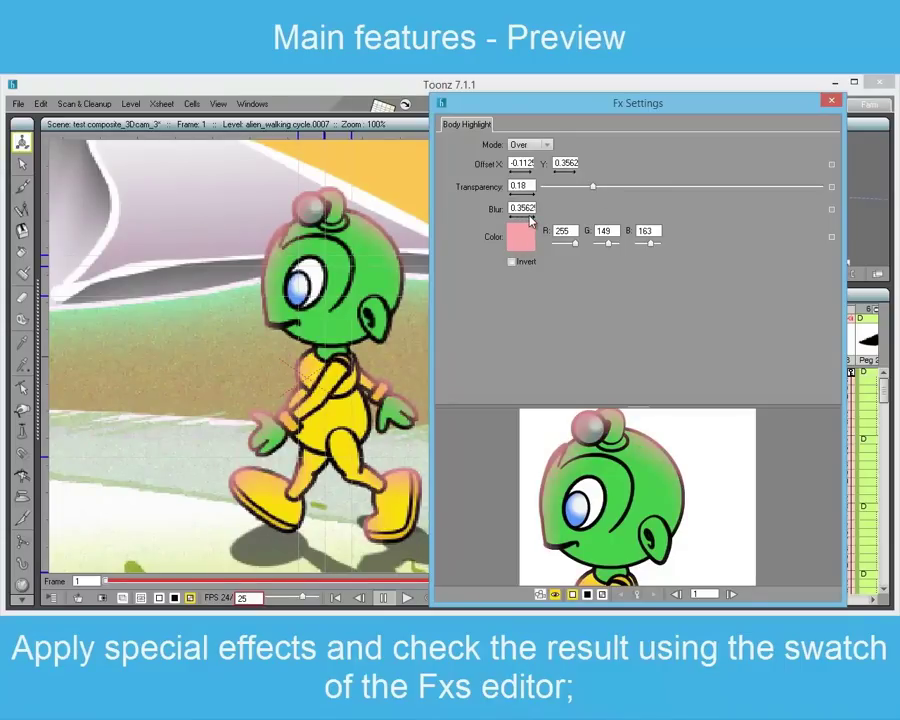
pyautogui.click(512, 262)
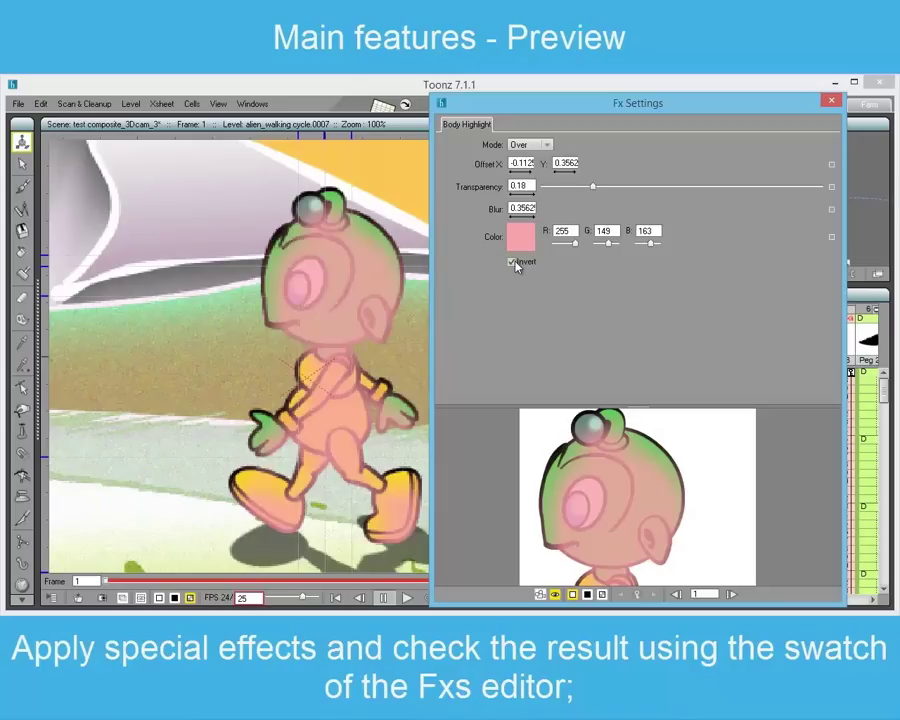
pyautogui.click(515, 263)
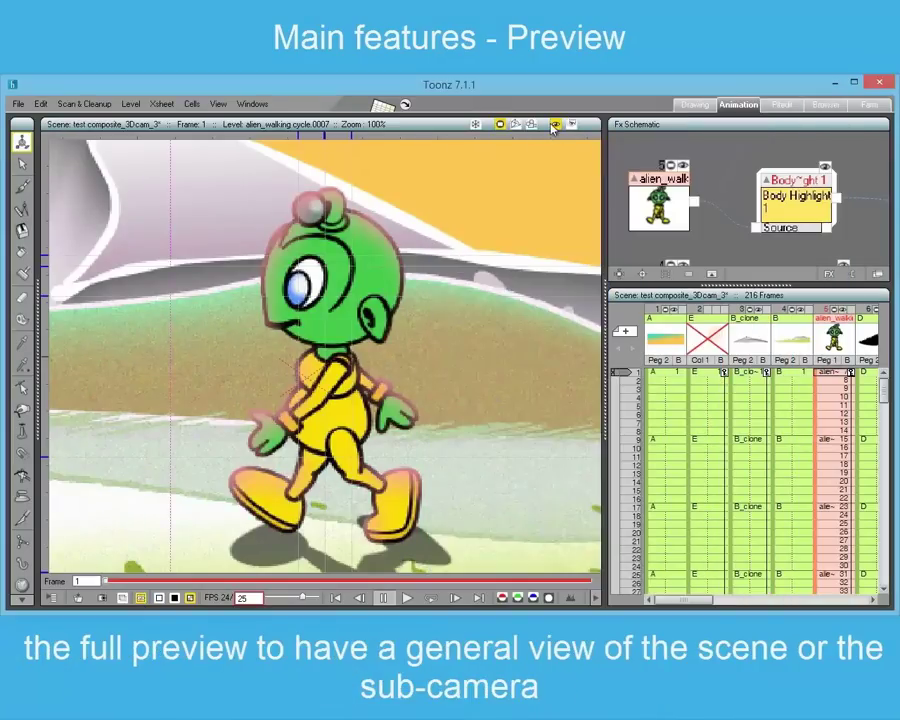
# Step: Replace the full preview with a sub-camera preview framed around the walking alien's head
pyautogui.click(554, 126)
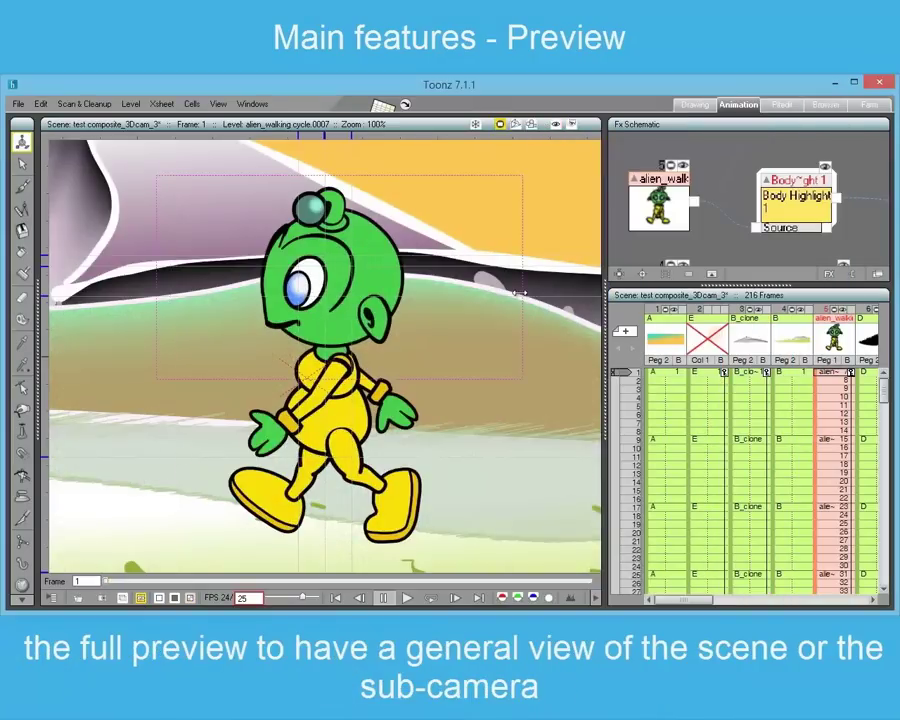
pyautogui.moveTo(349, 298); pyautogui.dragTo(357, 295)
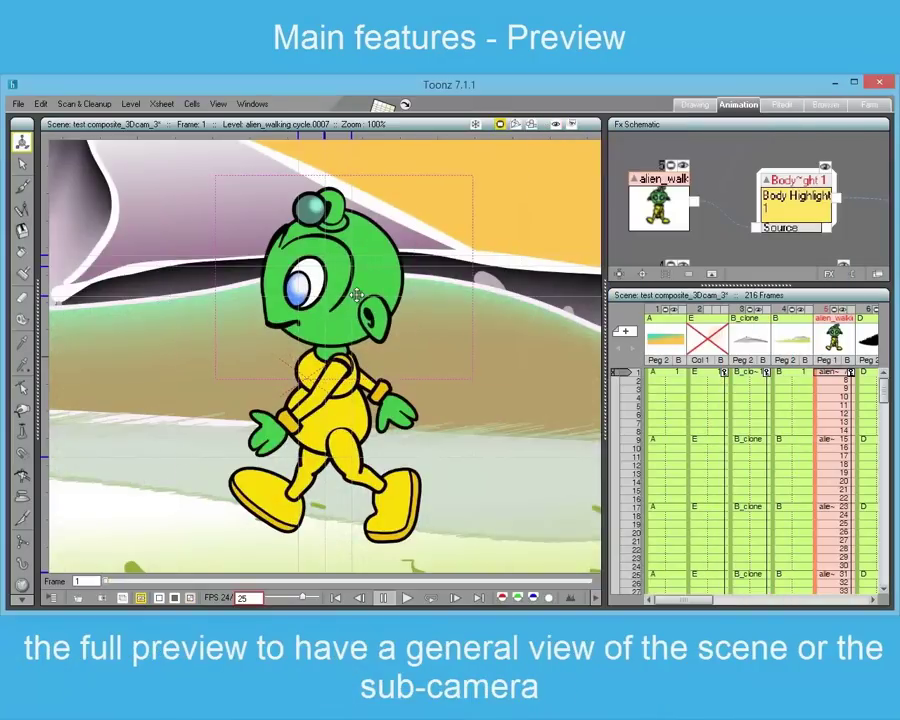
pyautogui.click(573, 128)
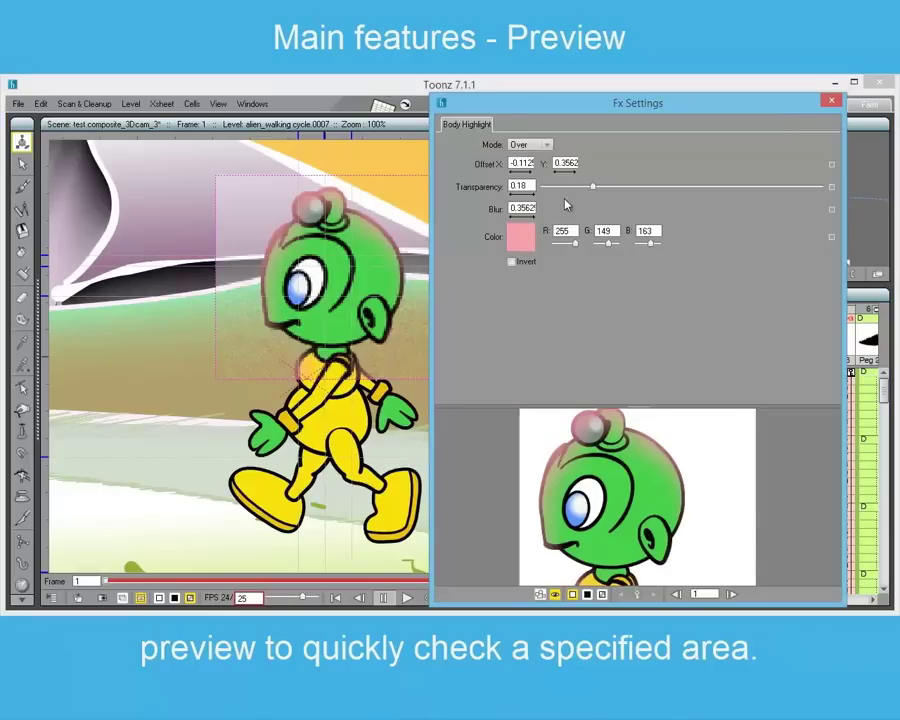
# Step: Set the Body Highlight color's green component to 255 and switch on Invert
pyautogui.moveTo(608, 244); pyautogui.dragTo(619, 249)
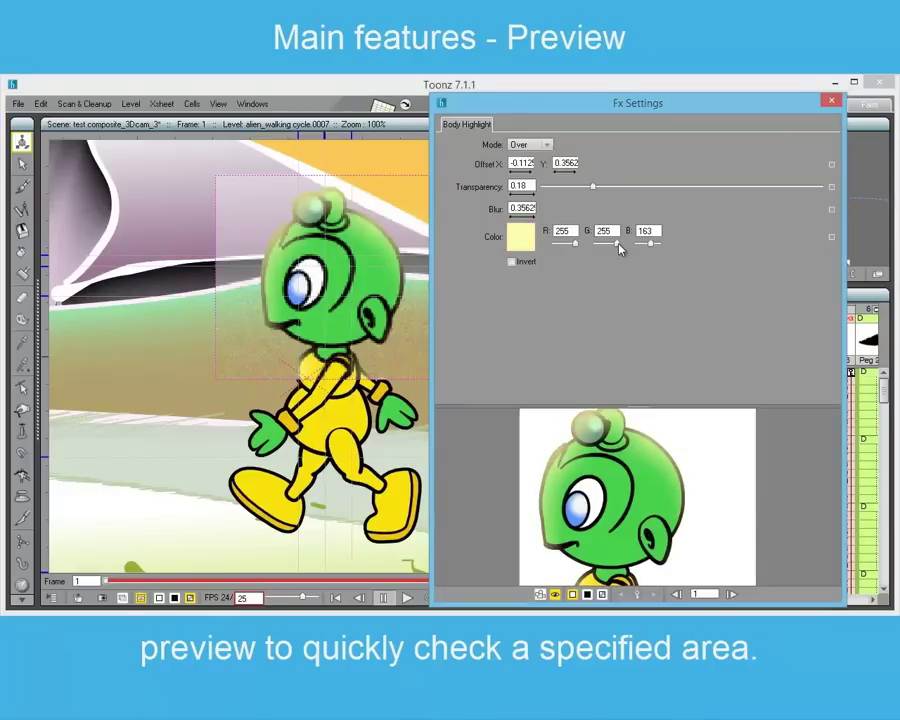
pyautogui.click(511, 261)
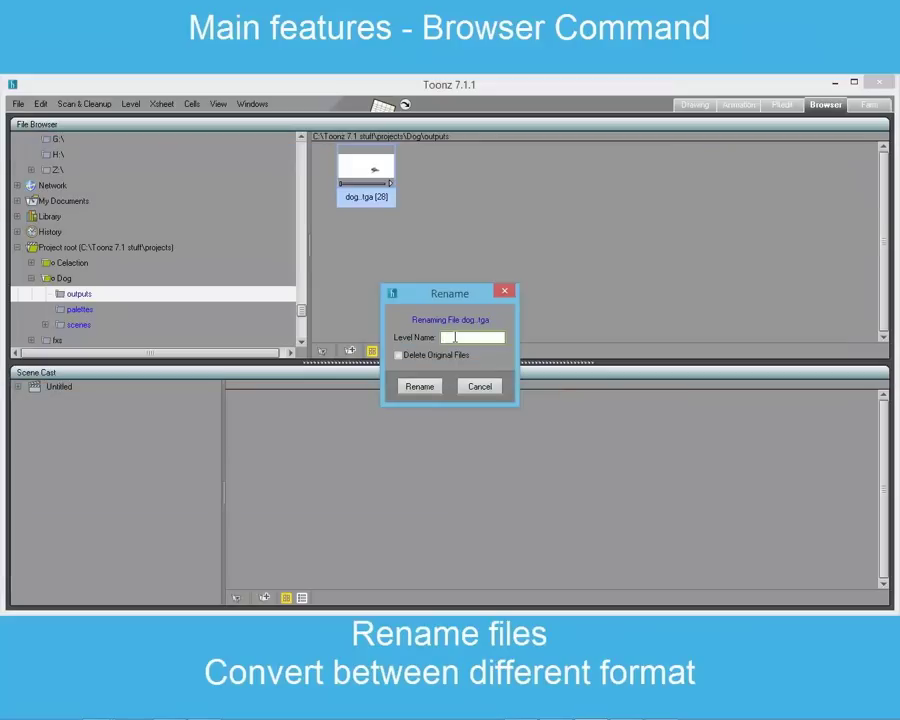
# Step: Rename the dog..tga sequence as dog2 without deleting the original files
pyautogui.write('dog2')
pyautogui.click(419, 386)
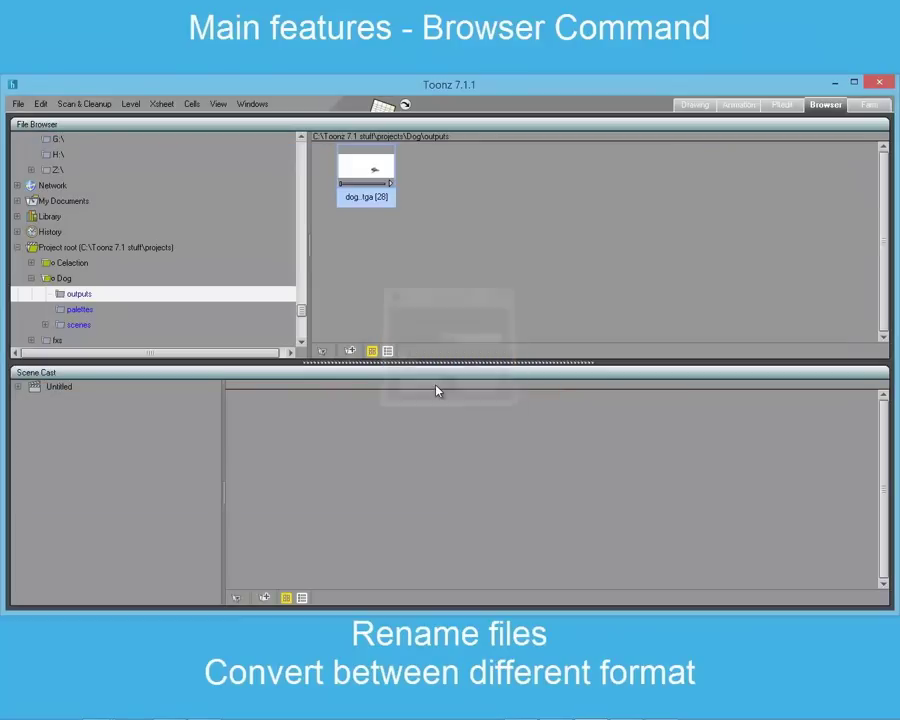
# Step: Convert the dog2 sequence to tlv using the Painted tlv from non AA source mode and select the resulting level
pyautogui.rightClick(432, 200)
pyautogui.click(464, 297)
pyautogui.click(470, 342)
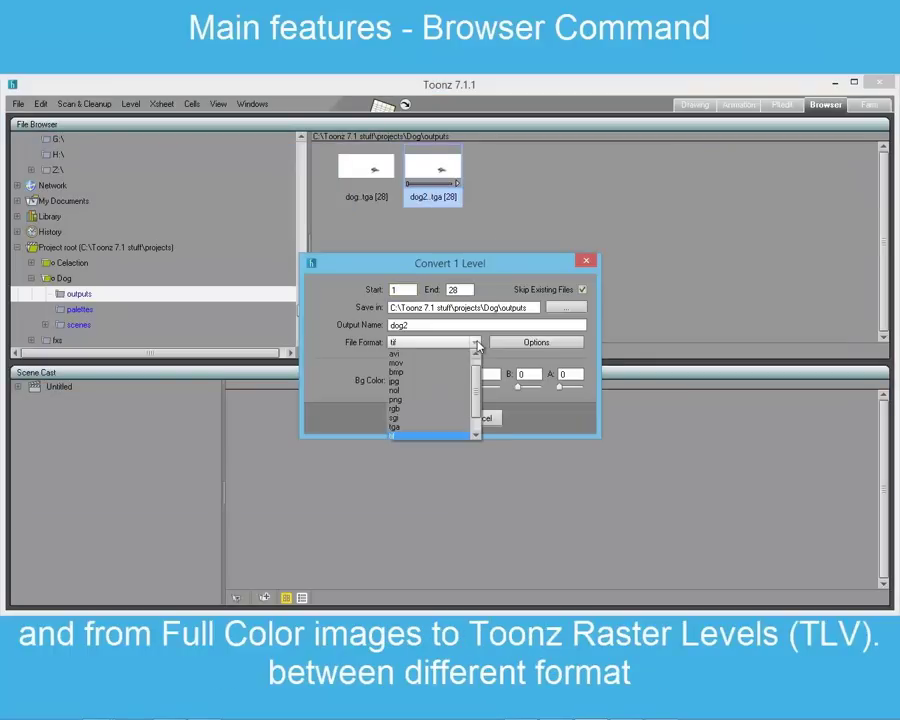
pyautogui.click(458, 432)
pyautogui.click(458, 381)
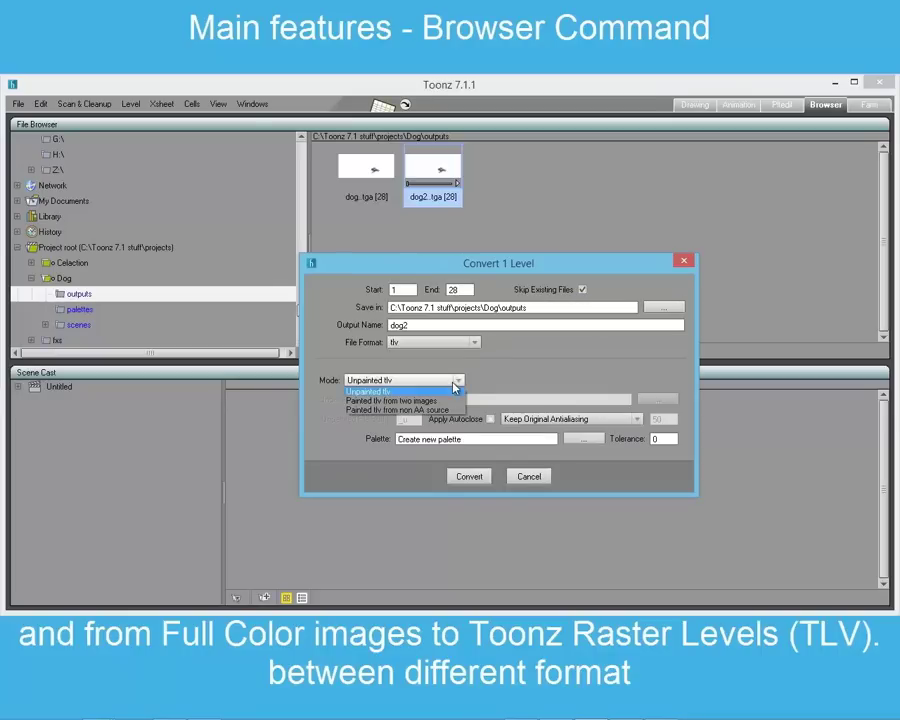
pyautogui.click(452, 410)
pyautogui.click(469, 476)
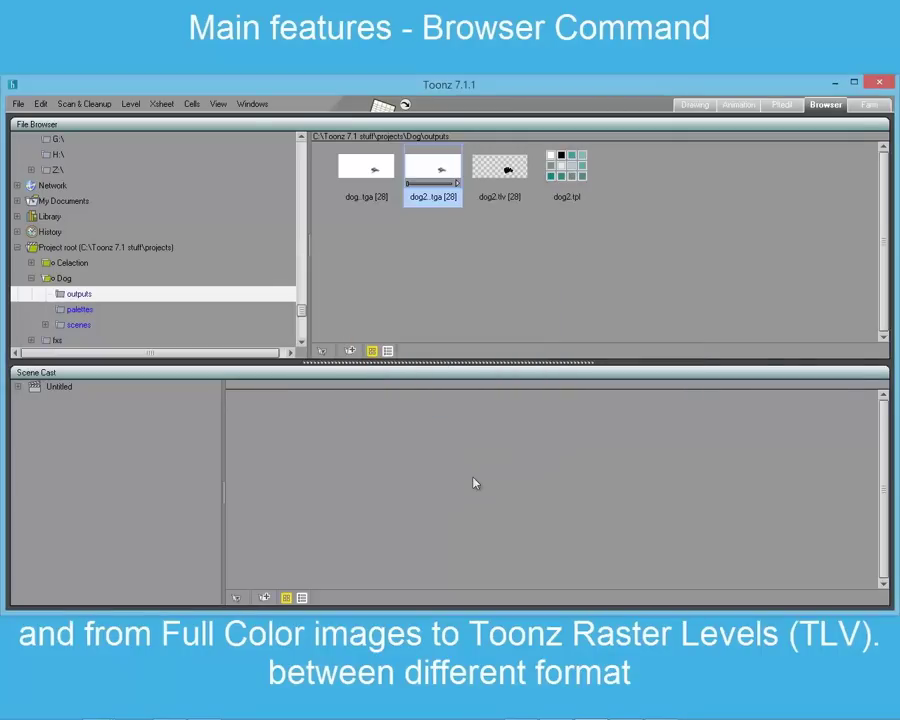
pyautogui.click(500, 172)
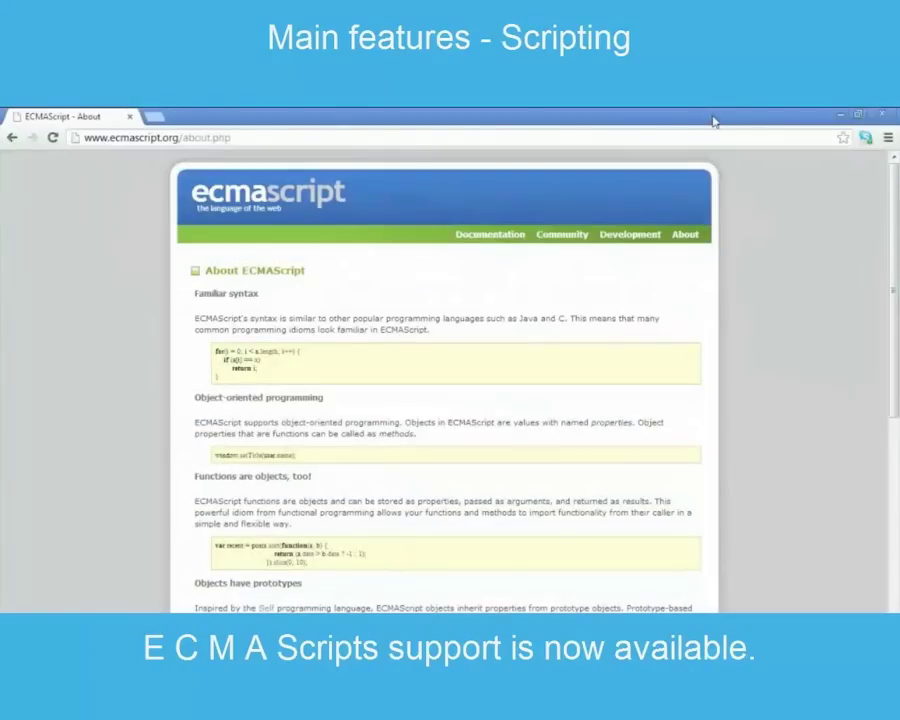
# Step: Read through the About ECMAScript page on ecmascript.org in the web browser
pyautogui.moveTo(893, 178); pyautogui.dragTo(893, 368)
pyautogui.moveTo(893, 368); pyautogui.dragTo(893, 382)
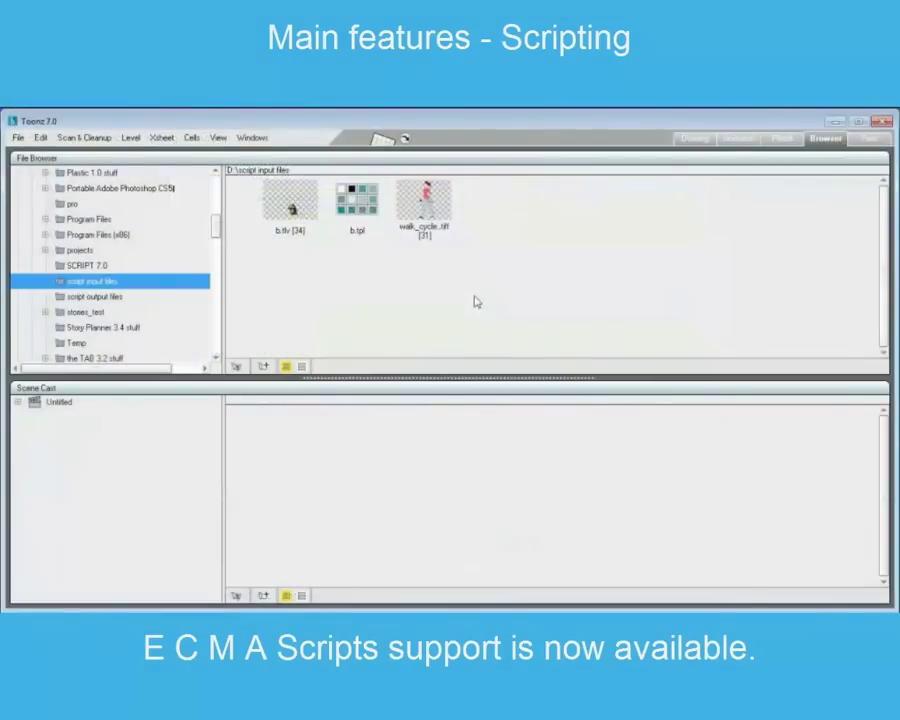
# Step: Switch to Toonz, start the Run Script command and browse to the D:\SCRIPT 7.0 folder
pyautogui.click(18, 137)
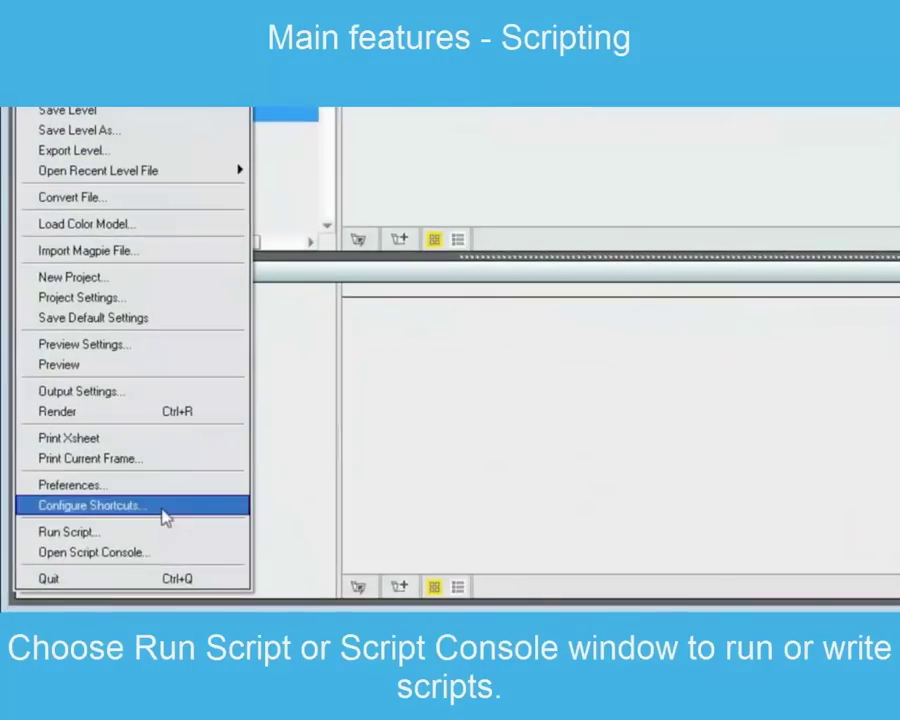
pyautogui.click(170, 545)
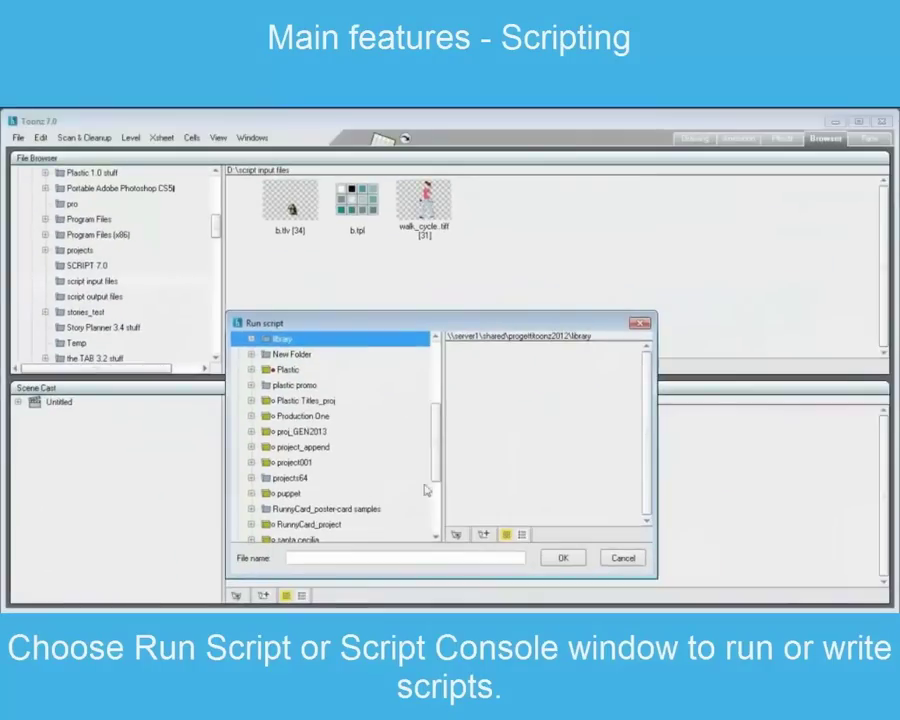
pyautogui.scroll(3, 385, 393)
pyautogui.click(238, 339)
pyautogui.click(251, 370)
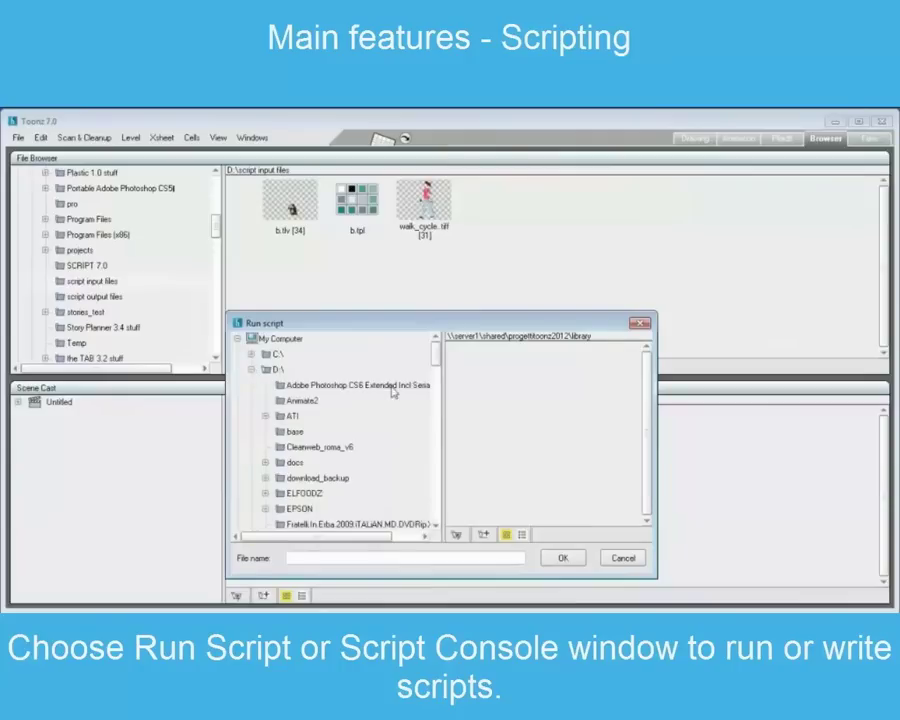
pyautogui.moveTo(434, 356); pyautogui.dragTo(435, 404)
pyautogui.click(317, 452)
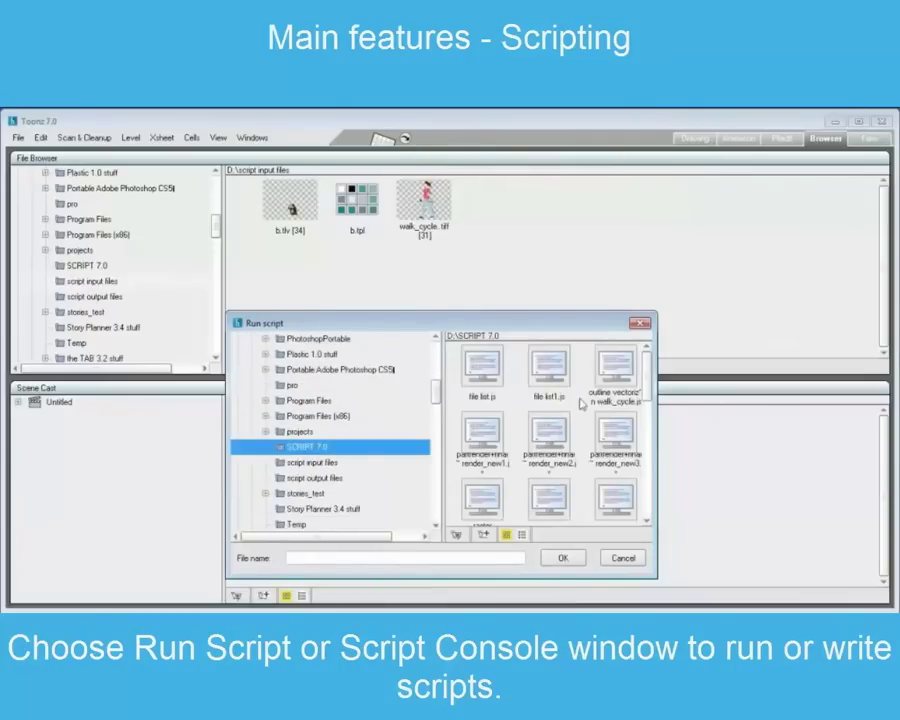
# Step: Run the render_new3.js script and play the rendered sequence in the flipbook
pyautogui.moveTo(645, 374); pyautogui.dragTo(643, 425)
pyautogui.click(613, 425)
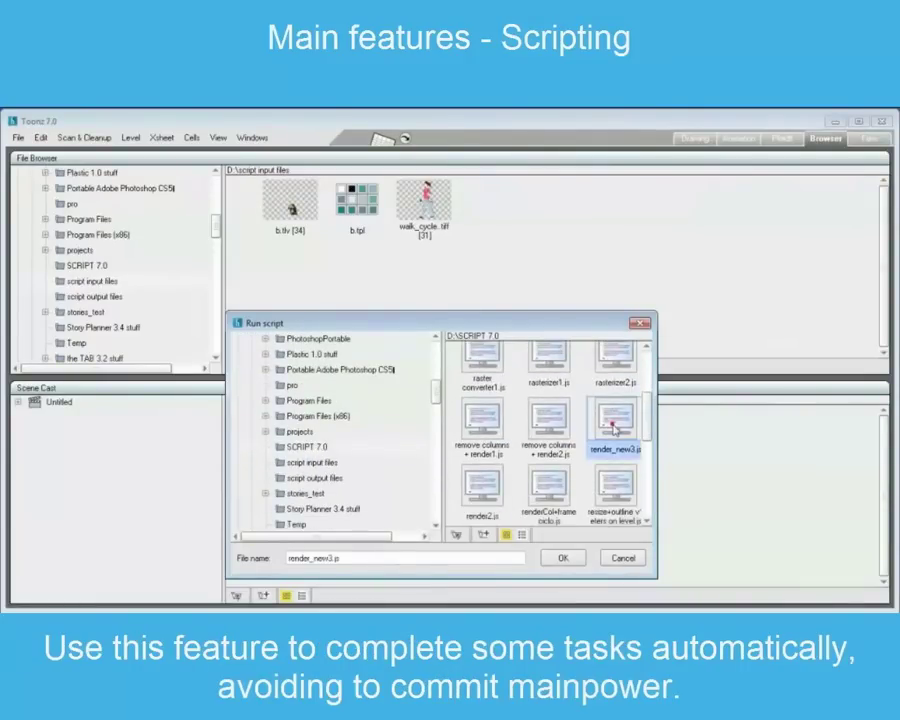
pyautogui.click(566, 558)
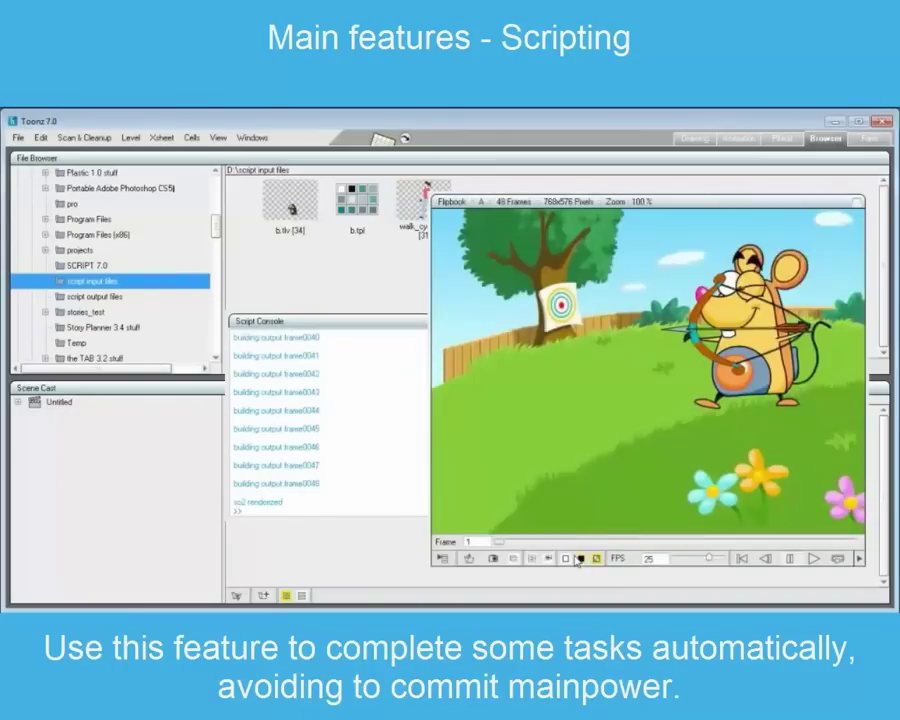
pyautogui.click(811, 559)
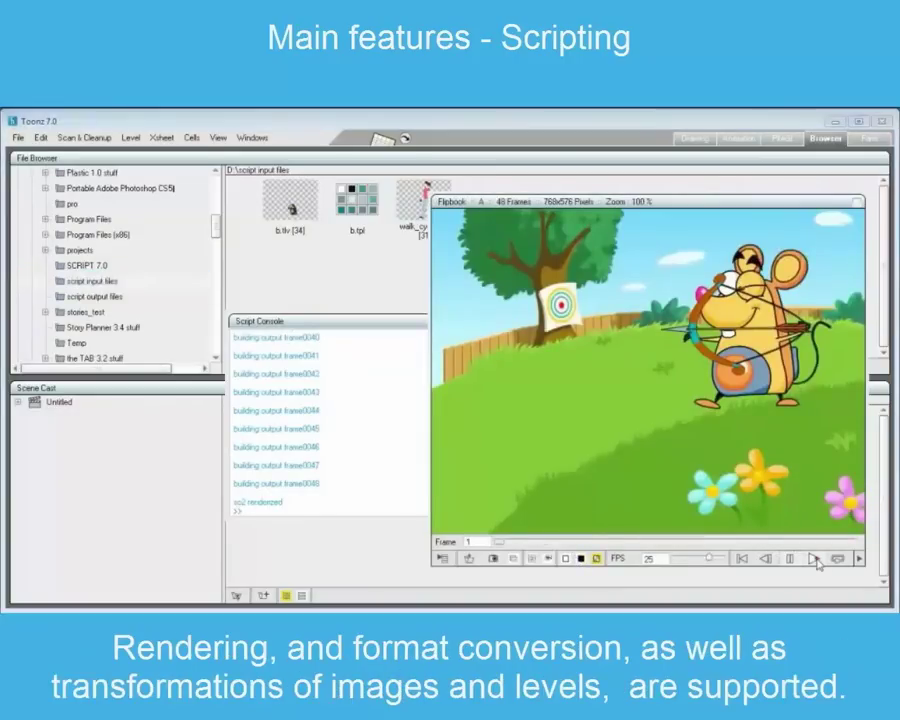